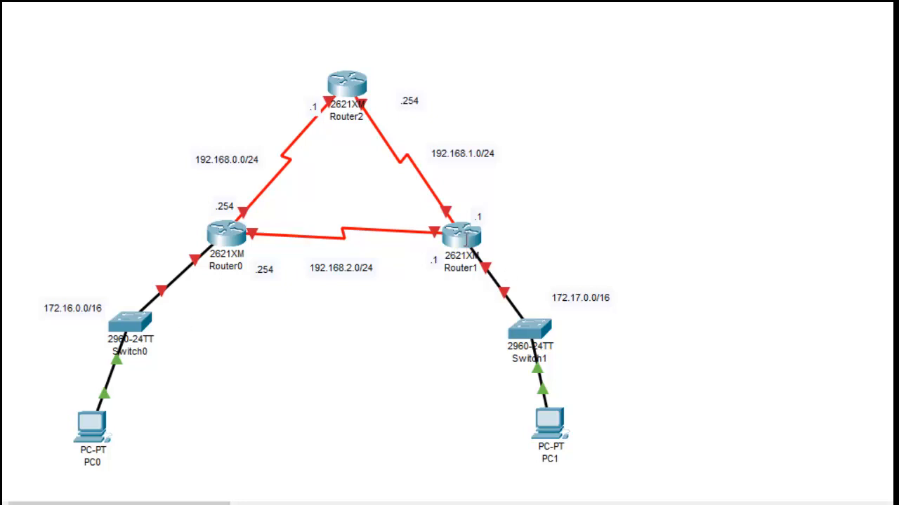
{"action": "left_click", "coordinate": [466, 239]}
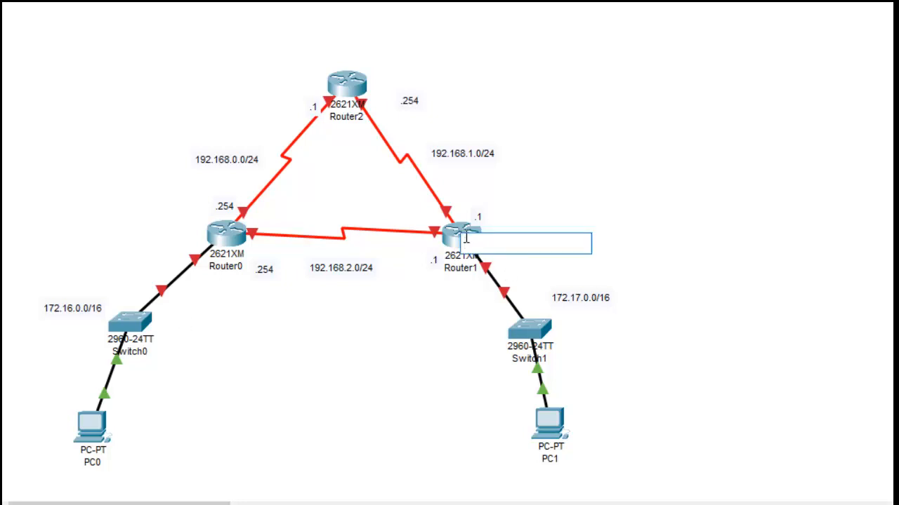
{"action": "left_click", "coordinate": [582, 203]}
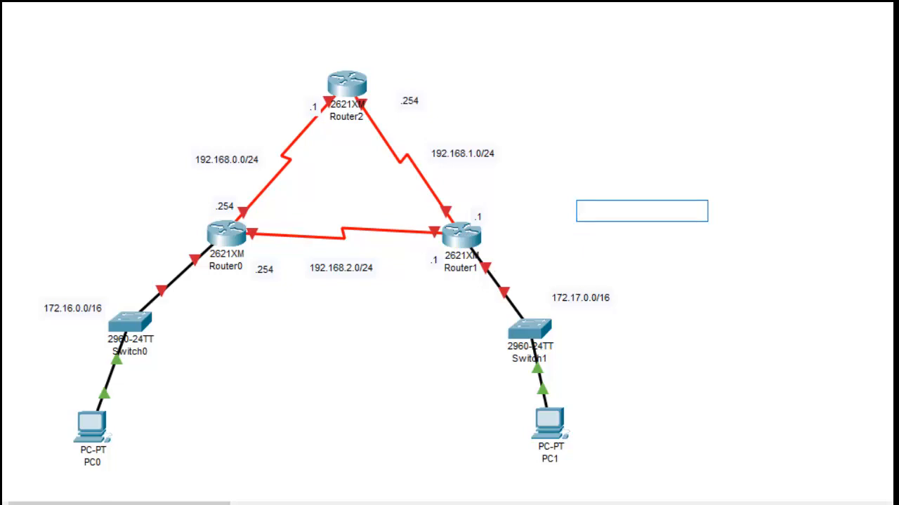
{"action": "key", "text": "Escape"}
Step: Open Router1's command line interface and answer no to the initial configuration dialog
{"action": "left_click", "coordinate": [441, 239]}
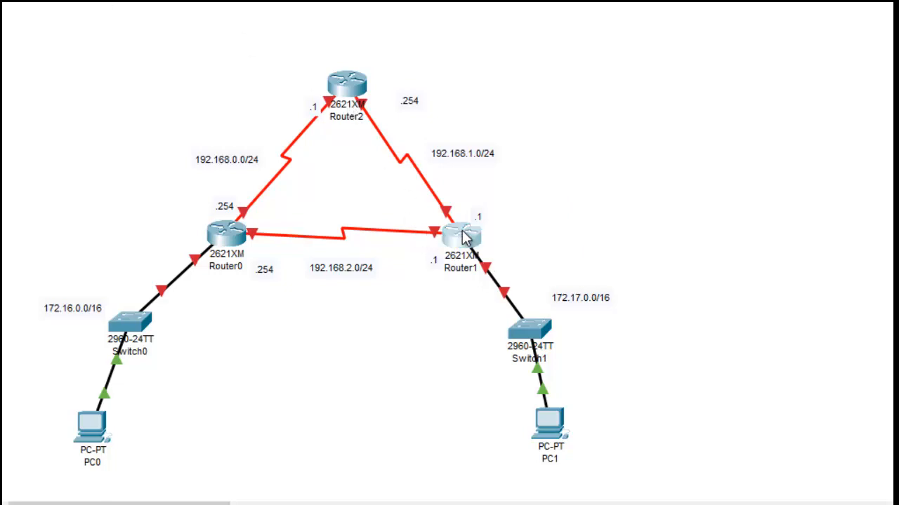
{"action": "left_click", "coordinate": [583, 21]}
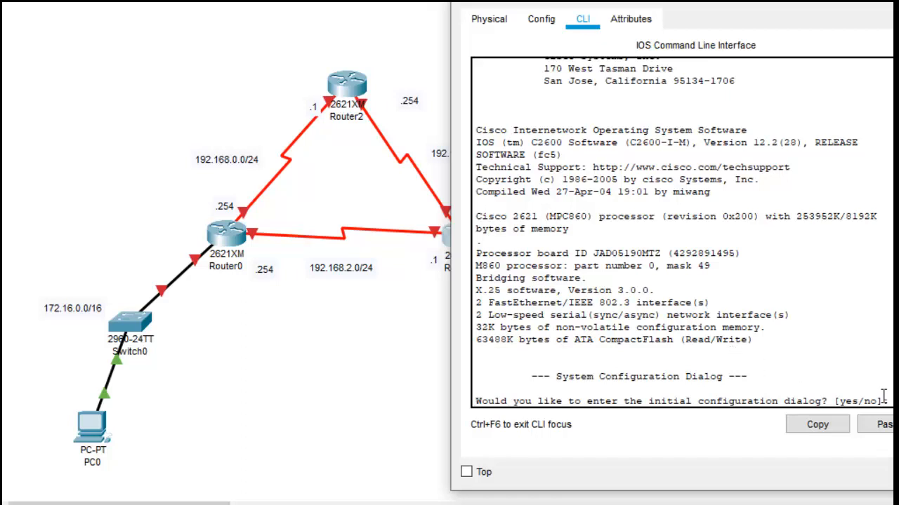
{"action": "key", "text": "Return"}
{"action": "type", "text": "no"}
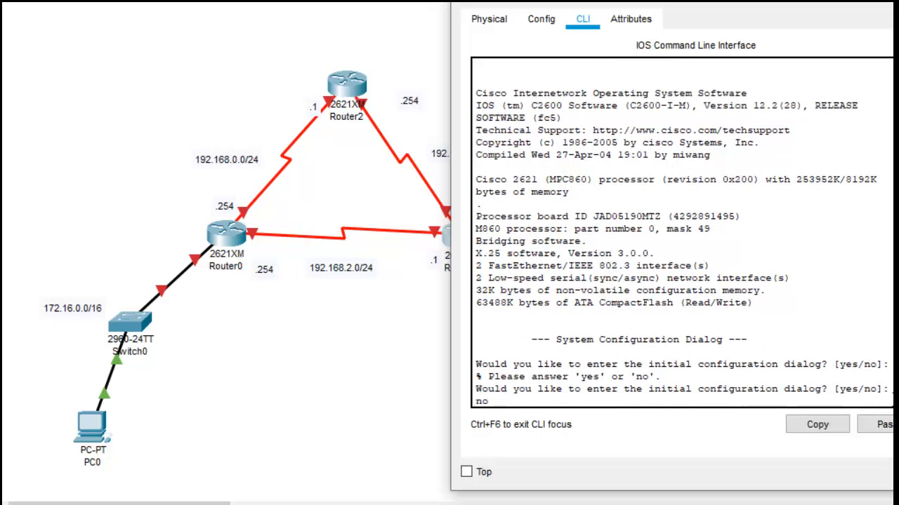
{"action": "key", "text": "Return"}
Step: Enter privileged EXEC mode on Router1 and go into global configuration mode
{"action": "key", "text": "Return"}
{"action": "type", "text": "en"}
{"action": "key", "text": "Return"}
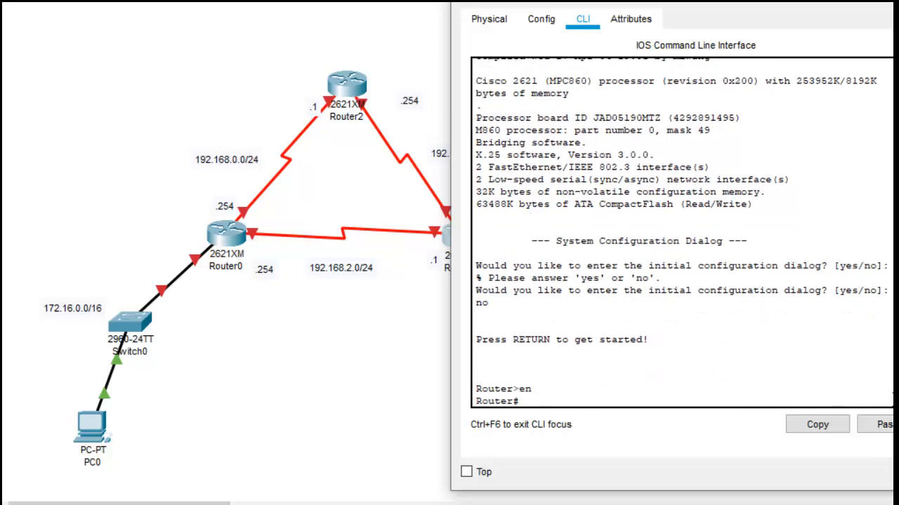
{"action": "type", "text": "confi"}
{"action": "key", "text": "Tab"}
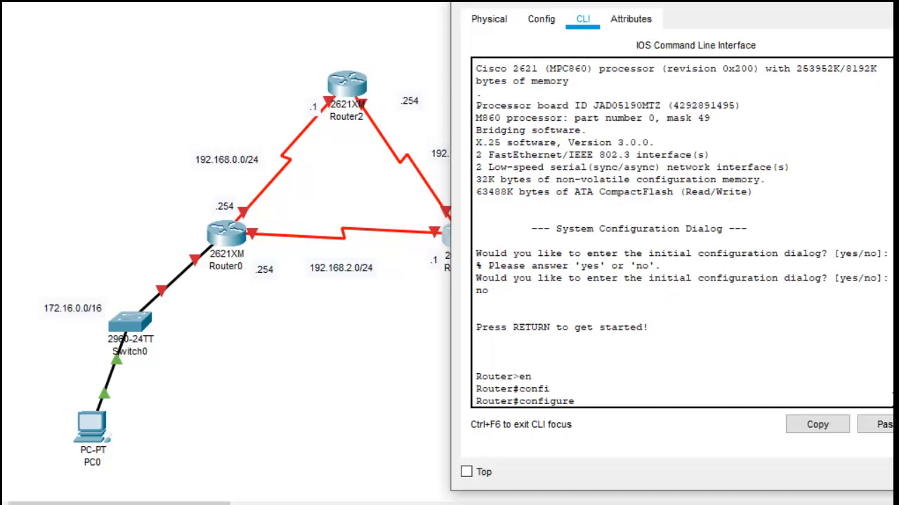
{"action": "type", "text": "ter"}
{"action": "key", "text": "Tab"}
{"action": "key", "text": "Return"}
{"action": "key", "text": "Return"}
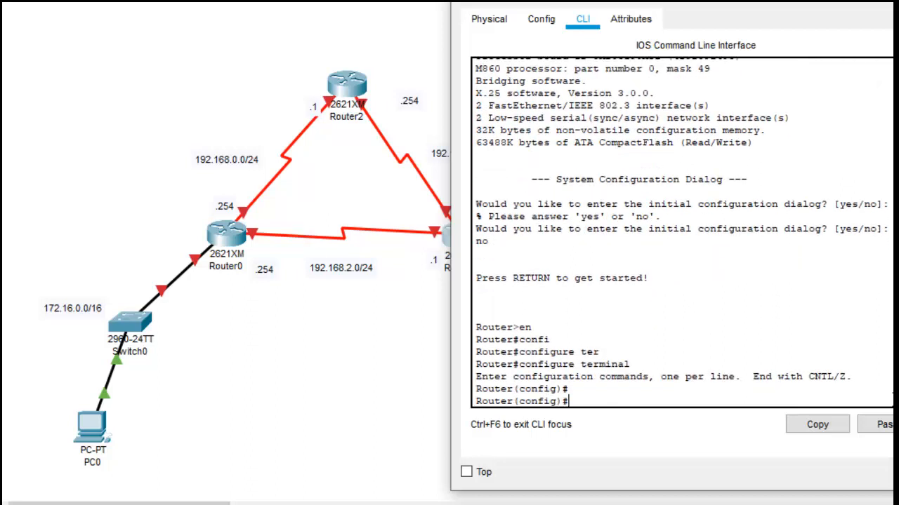
Step: Enter interface configuration mode for fastEthernet 0/0 on Router1
{"action": "type", "text": "inter"}
{"action": "key", "text": "Tab"}
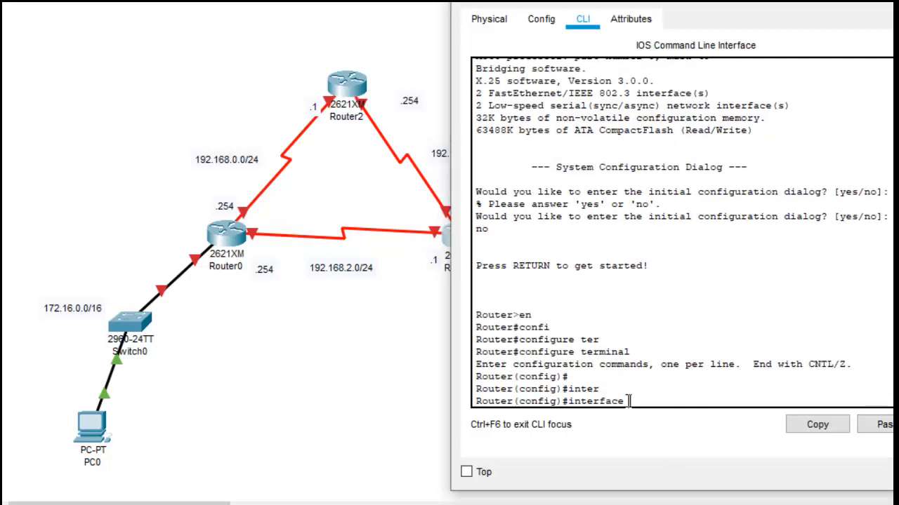
{"action": "type", "text": "f"}
{"action": "key", "text": "Tab"}
{"action": "type", "text": "0/0"}
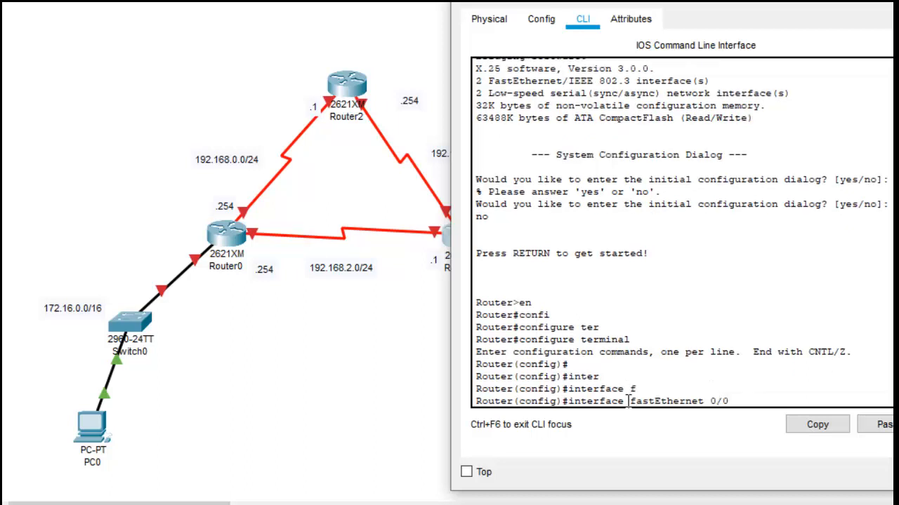
{"action": "key", "text": "Return"}
Step: Assign fastEthernet 0/0 the IP address 172.17.255.254 with subnet mask 255.255.0.0
{"action": "type", "text": "ip"}
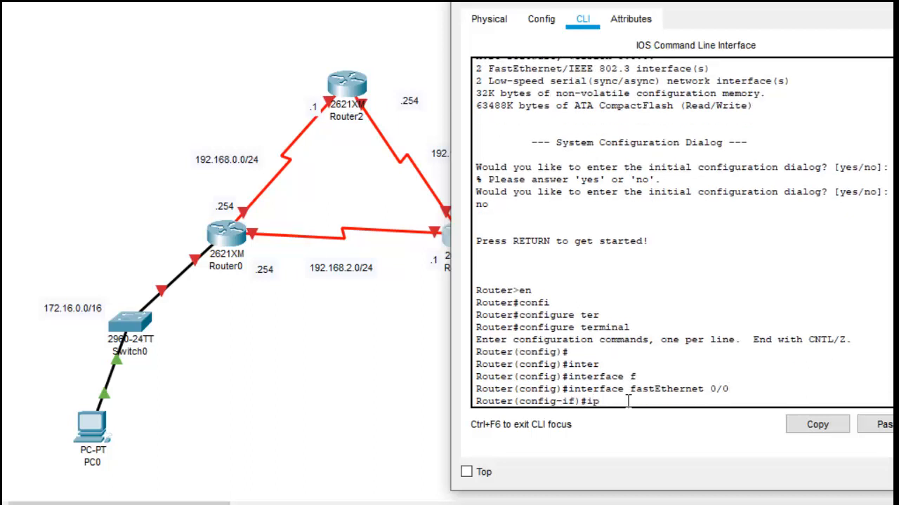
{"action": "type", "text": " add"}
{"action": "key", "text": "Tab"}
{"action": "type", "text": "172"}
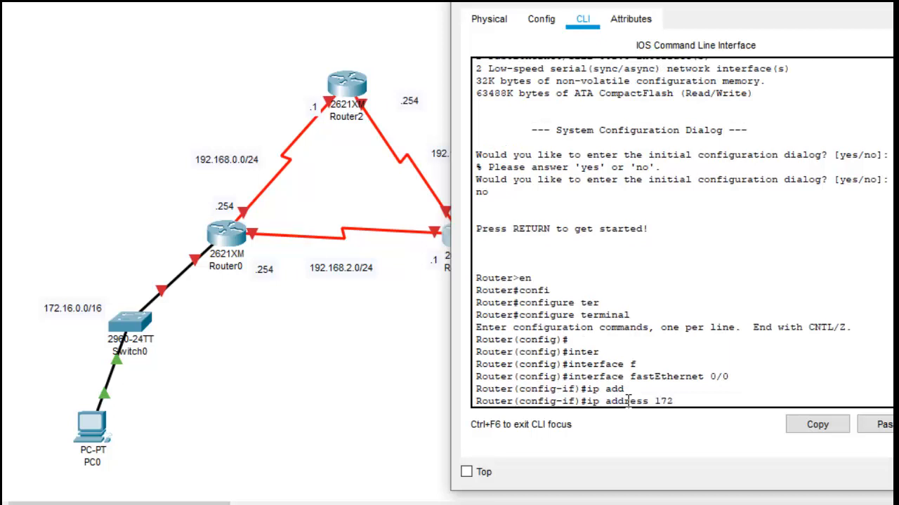
{"action": "type", "text": ".17.255.254 255.255.0.0"}
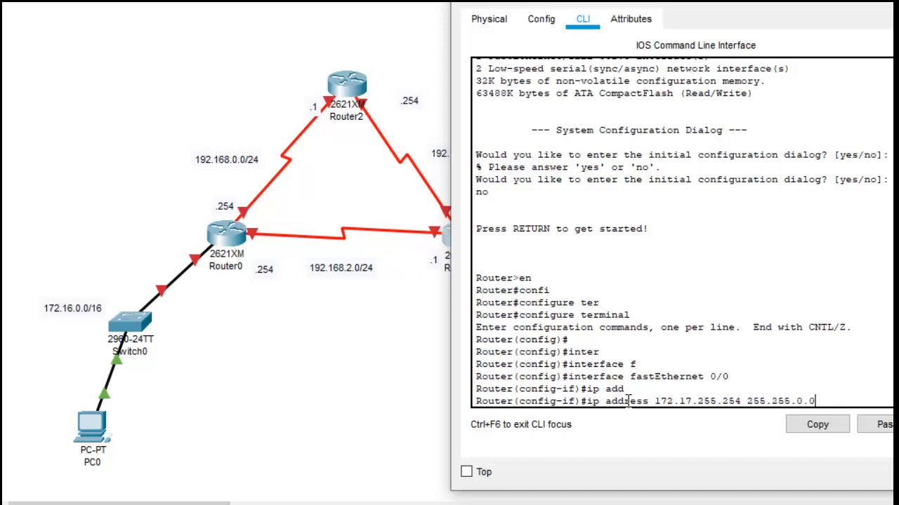
{"action": "key", "text": "Return"}
Step: Enable fastEthernet 0/0 with no shutdown and return to global configuration mode
{"action": "type", "text": "no sh"}
{"action": "type", "text": "u"}
{"action": "key", "text": "Tab"}
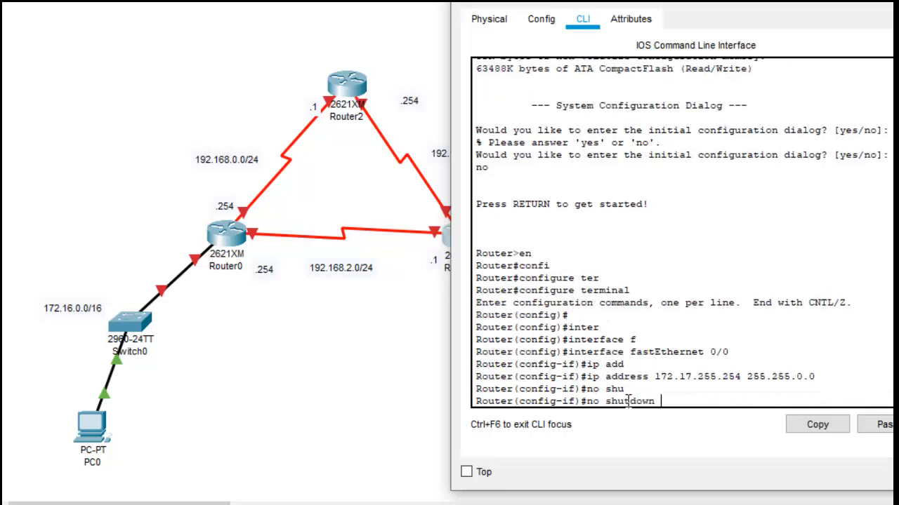
{"action": "key", "text": "Return"}
{"action": "key", "text": "Return"}
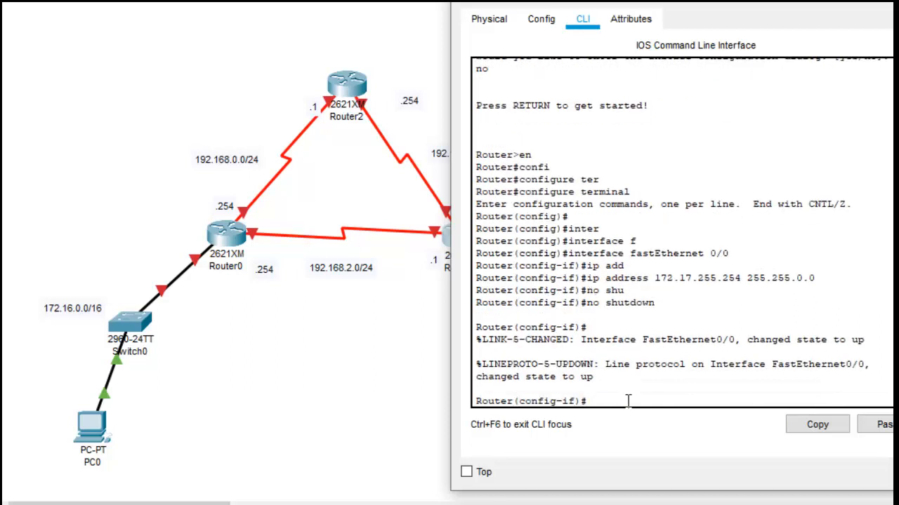
{"action": "type", "text": "exit"}
{"action": "key", "text": "Return"}
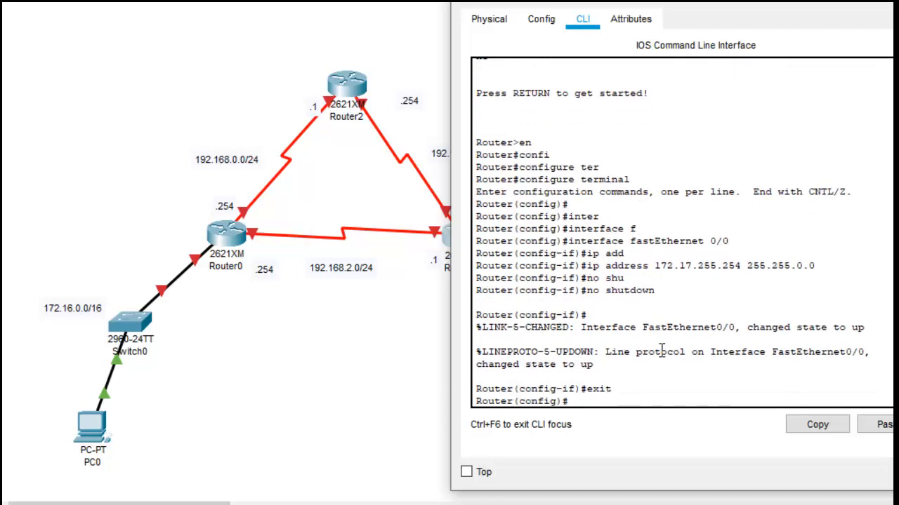
Step: Enter interface configuration mode for serial 0/0 on Router1
{"action": "type", "text": "inter"}
{"action": "key", "text": "Tab"}
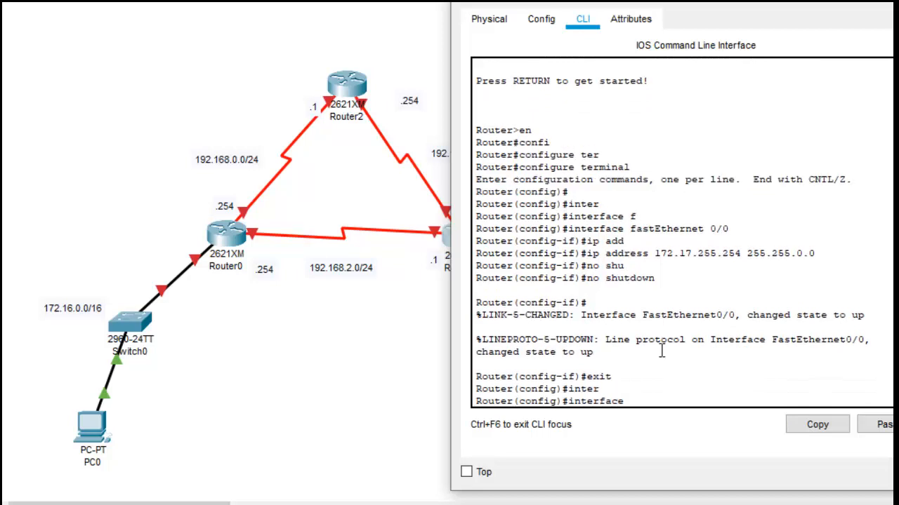
{"action": "type", "text": "se"}
{"action": "type", "text": "r"}
{"action": "key", "text": "Tab"}
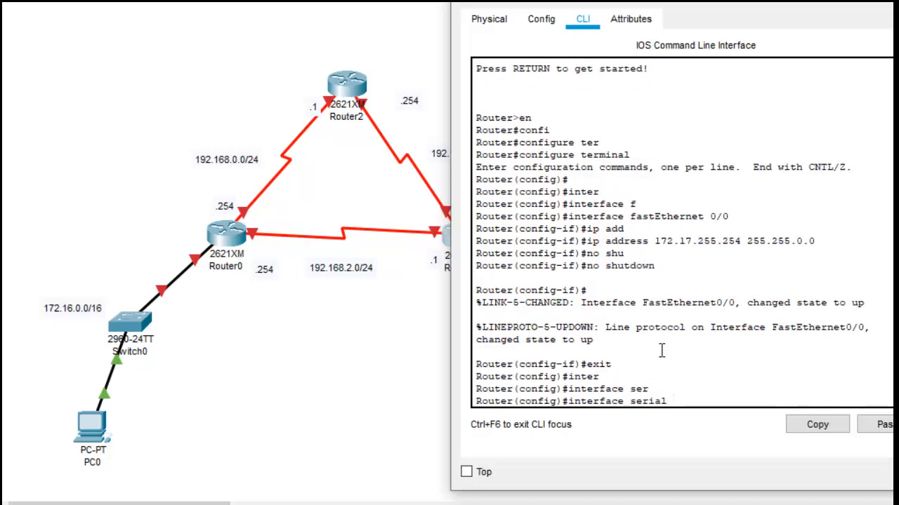
{"action": "type", "text": "0/0"}
{"action": "key", "text": "Return"}
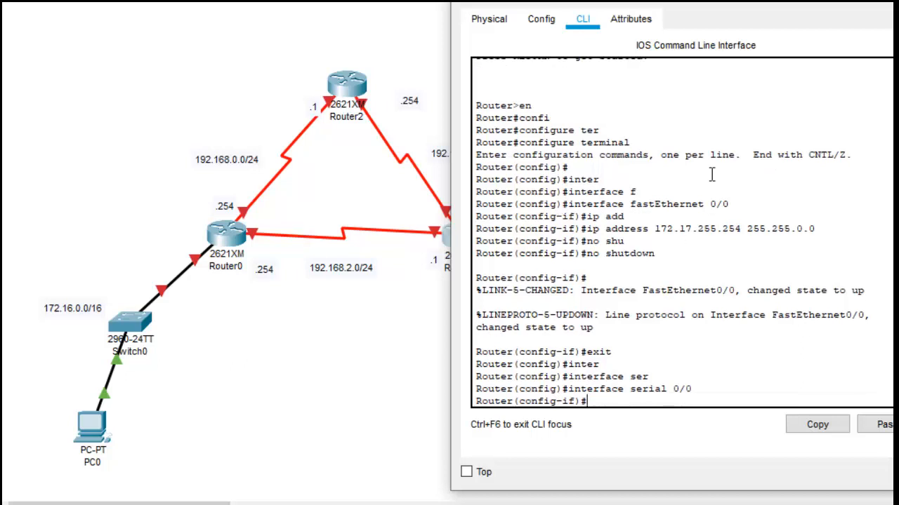
Step: Check Router1's serial port labels in the topology and assign serial 0/0 the IP address 192.168.1.1 with mask 255.255.255.0
{"action": "left_click", "coordinate": [821, 3]}
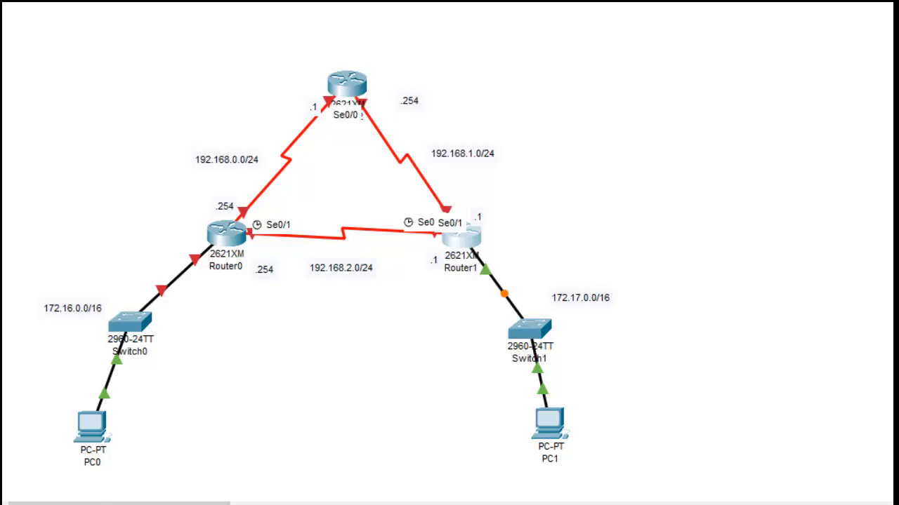
{"action": "mouse_move", "coordinate": [807, 504]}
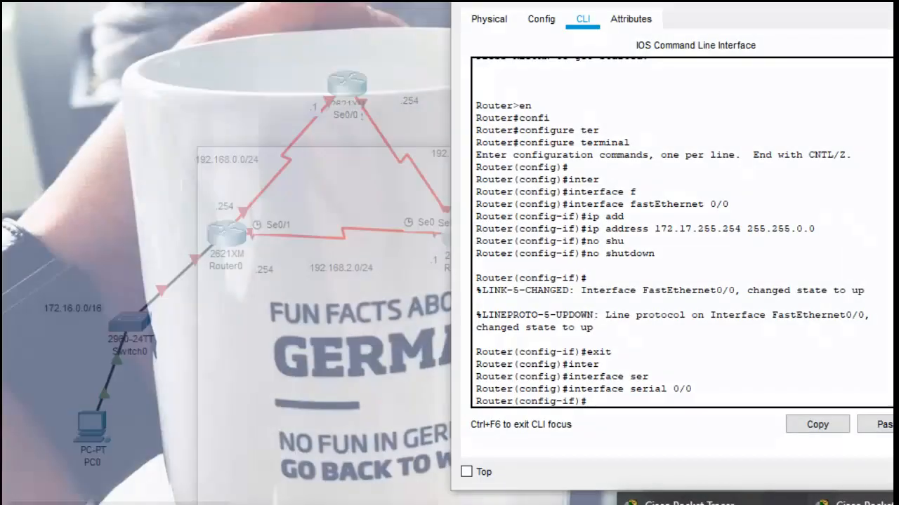
{"action": "left_click", "coordinate": [711, 504]}
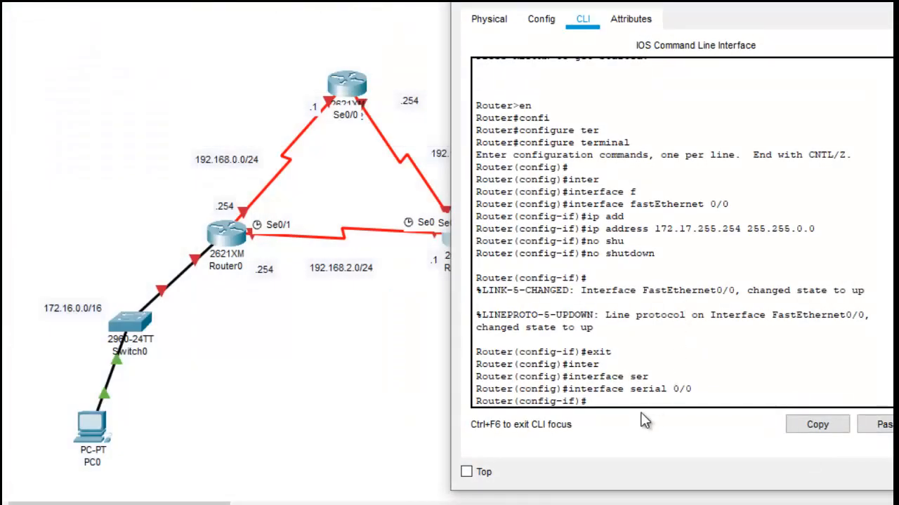
{"action": "type", "text": "ip add"}
{"action": "key", "text": "Tab"}
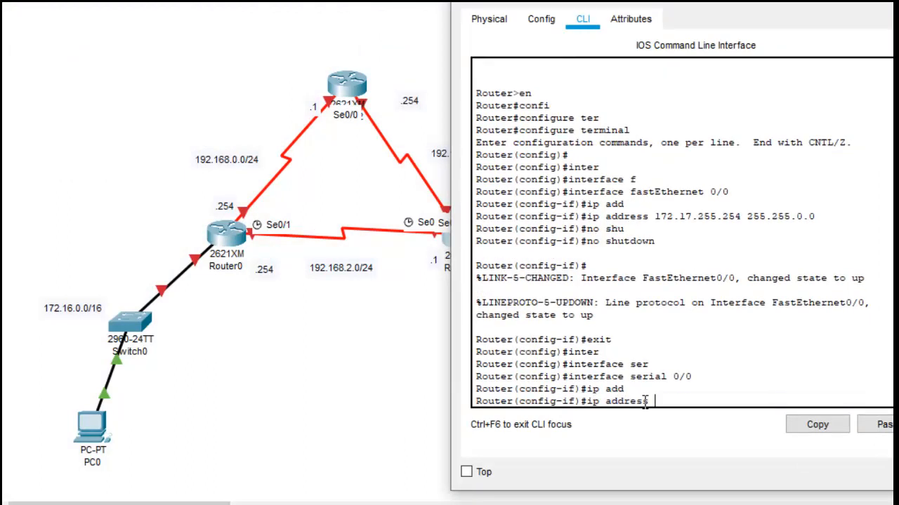
{"action": "type", "text": "192.168.1.1 255.255."}
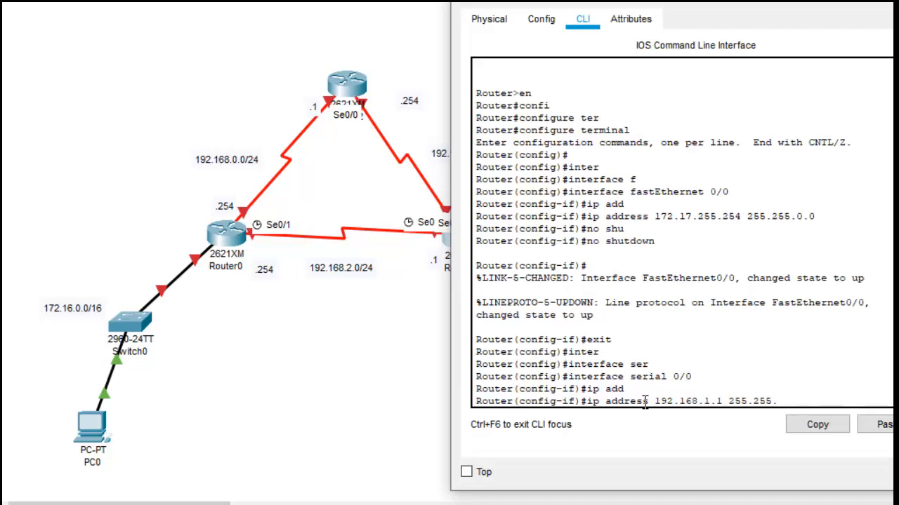
{"action": "type", "text": "255.0"}
{"action": "key", "text": "Return"}
Step: Set the encapsulation of serial 0/0 to PPP
{"action": "type", "text": "en"}
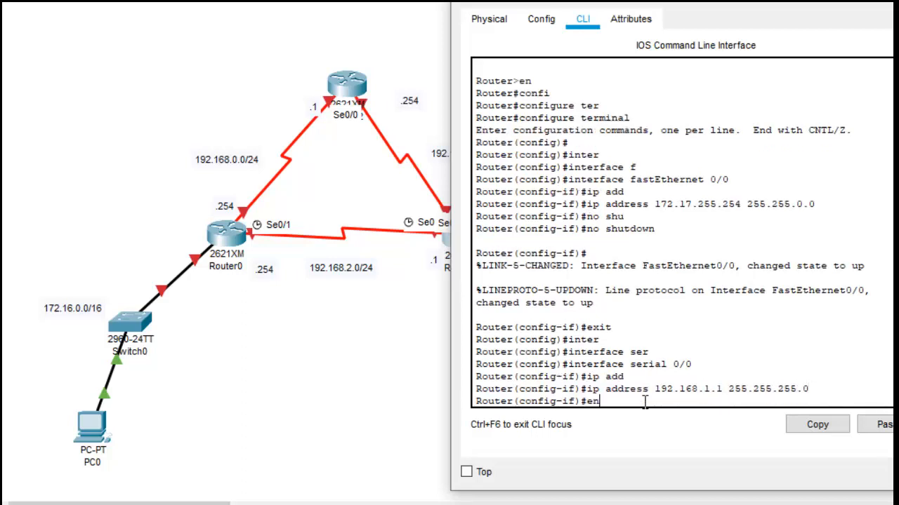
{"action": "key", "text": "Tab"}
{"action": "type", "text": "ppp"}
{"action": "key", "text": "Return"}
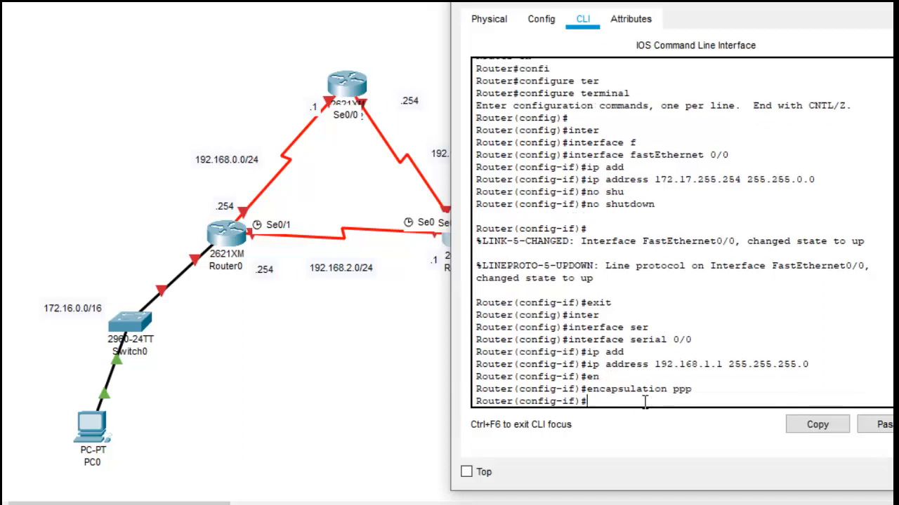
Step: Enable serial 0/0 with no shutdown and return to global configuration mode
{"action": "type", "text": "no hu"}
{"action": "key", "text": "Return"}
{"action": "type", "text": "no h"}
{"action": "key", "text": "BackSpace"}
{"action": "type", "text": "shu"}
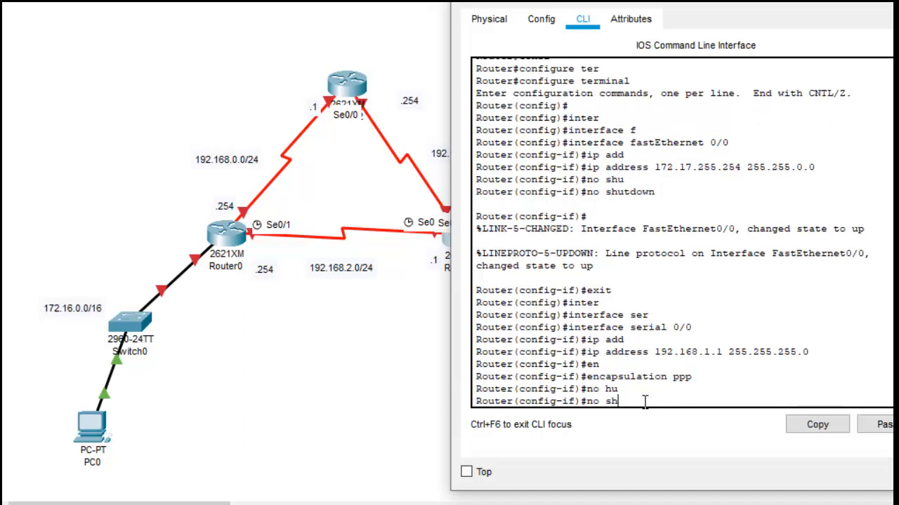
{"action": "key", "text": "Tab"}
{"action": "key", "text": "Return"}
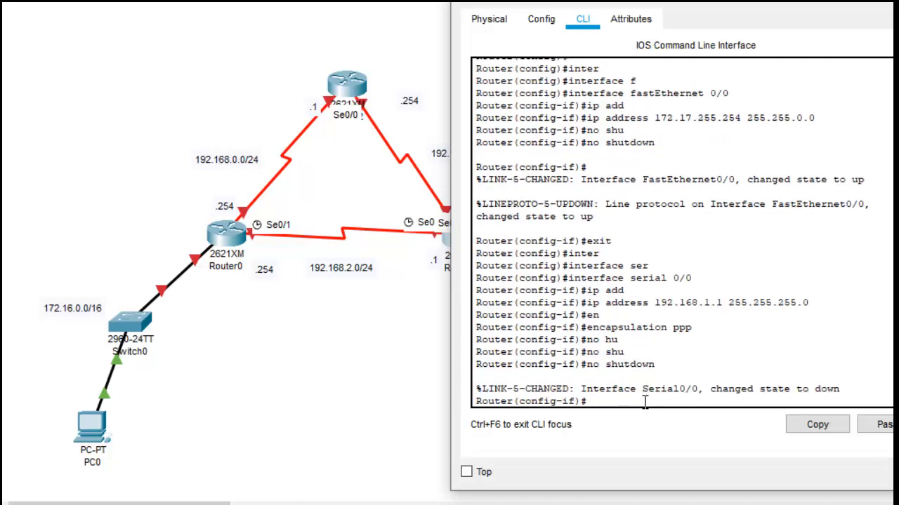
{"action": "key", "text": "Return"}
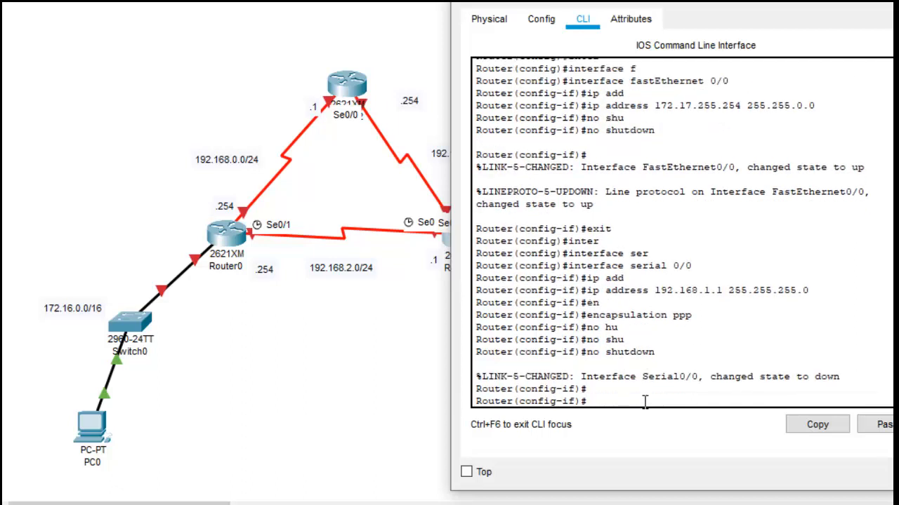
{"action": "left_click_drag", "start_coordinate": [772, 14], "coordinate": [706, 0]}
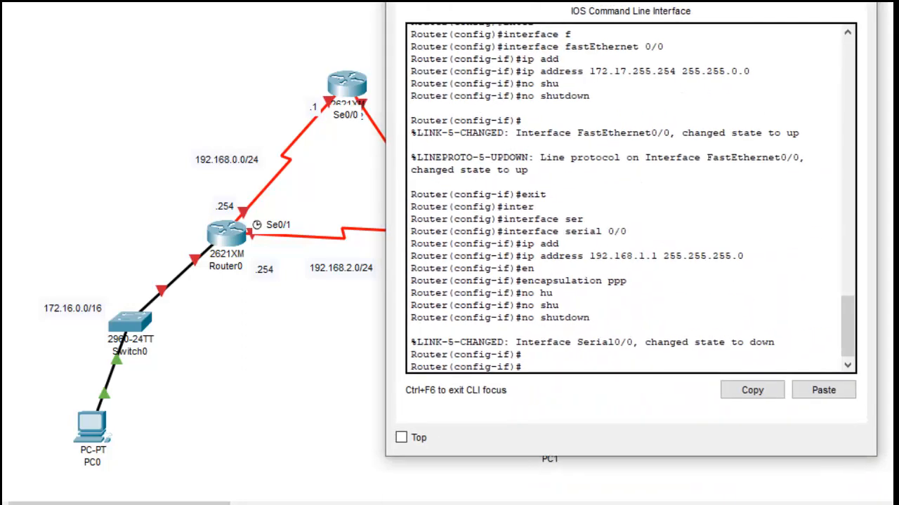
{"action": "type", "text": "exit"}
{"action": "key", "text": "Return"}
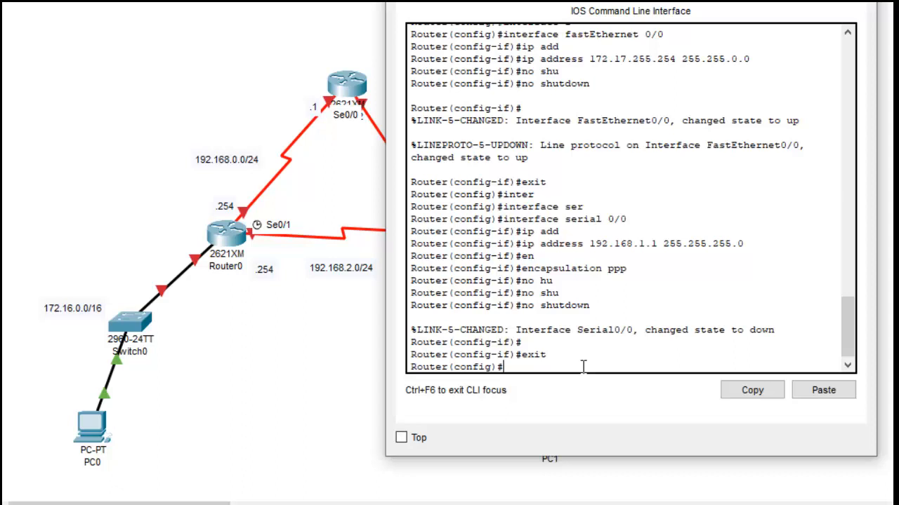
Step: Enter interface configuration mode for serial 0/1 on Router1
{"action": "type", "text": "inter"}
{"action": "key", "text": "Tab"}
{"action": "type", "text": "f"}
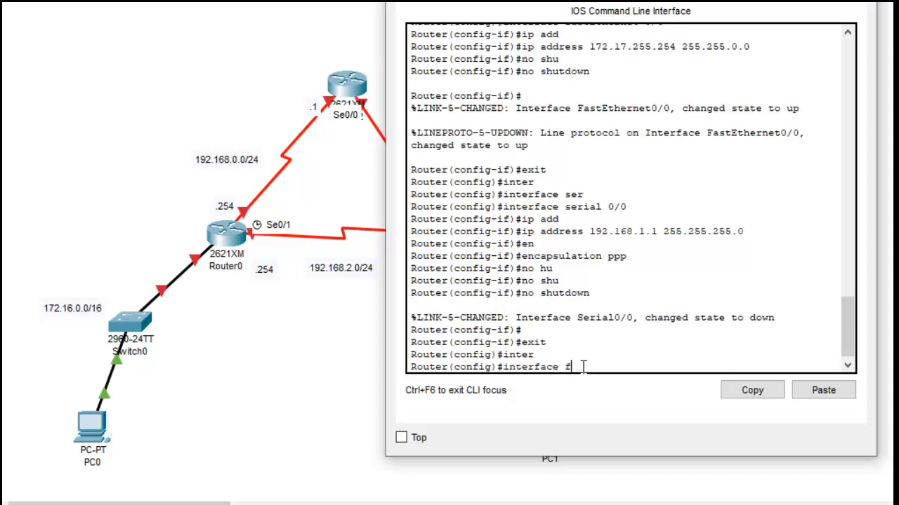
{"action": "key", "text": "BackSpace"}
{"action": "type", "text": "s"}
{"action": "key", "text": "Tab"}
{"action": "type", "text": "0/"}
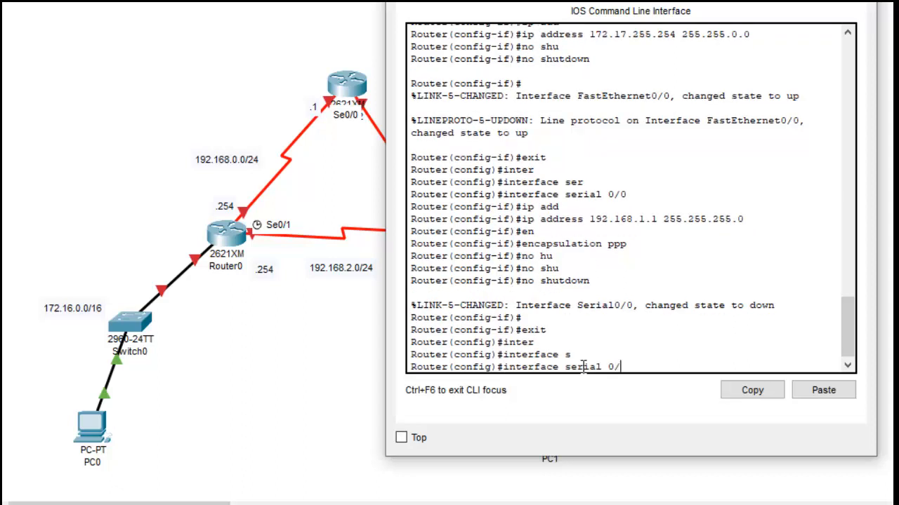
{"action": "type", "text": "1"}
{"action": "key", "text": "Return"}
Step: Try to assign Router1's serial 0/1 the IP address 192.168.2.1 with mask 255.255.0.0
{"action": "type", "text": "ip a"}
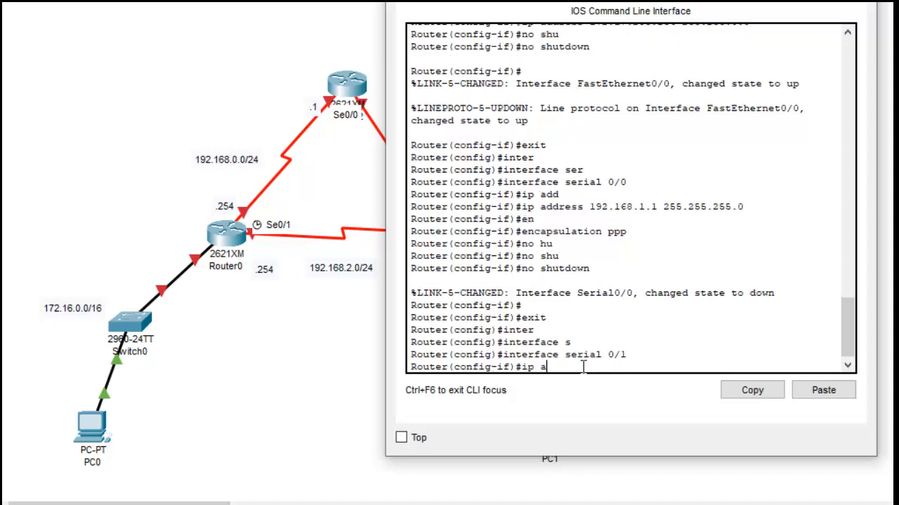
{"action": "type", "text": "dd"}
{"action": "key", "text": "Tab"}
{"action": "type", "text": "172"}
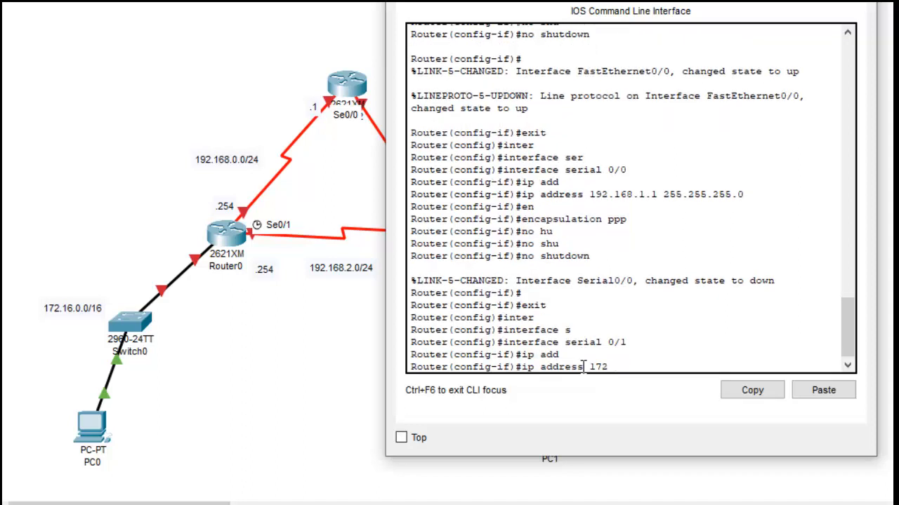
{"action": "key", "text": "BackSpace"}
{"action": "key", "text": "BackSpace"}
{"action": "type", "text": "92.168.2.1 255.255.00"}
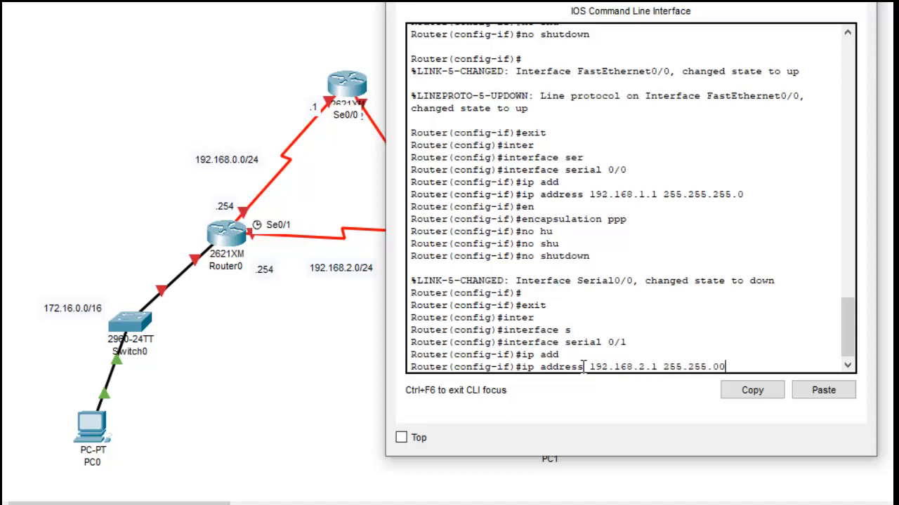
{"action": "key", "text": "BackSpace"}
{"action": "type", "text": ".0"}
{"action": "key", "text": "Return"}
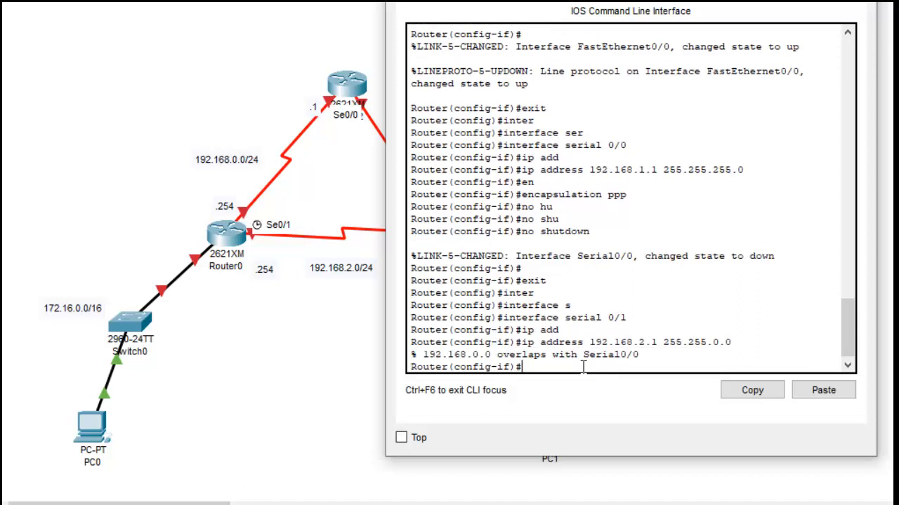
Step: Assign serial 0/1 the IP address 192.168.2.1 with the corrected mask 255.255.255.0
{"action": "key", "text": "Up"}
{"action": "key", "text": "Left"}
{"action": "key", "text": "Left"}
{"action": "key", "text": "Left"}
{"action": "type", "text": "255"}
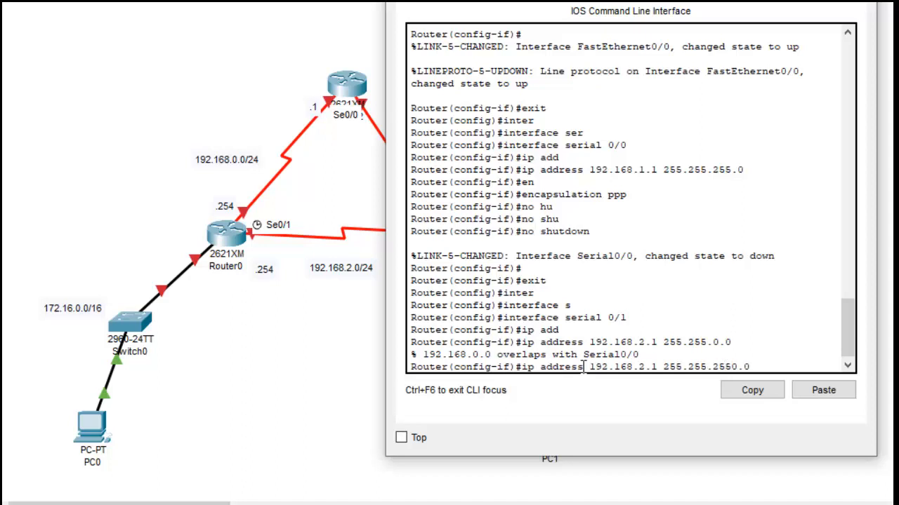
{"action": "key", "text": "Delete"}
{"action": "key", "text": "Return"}
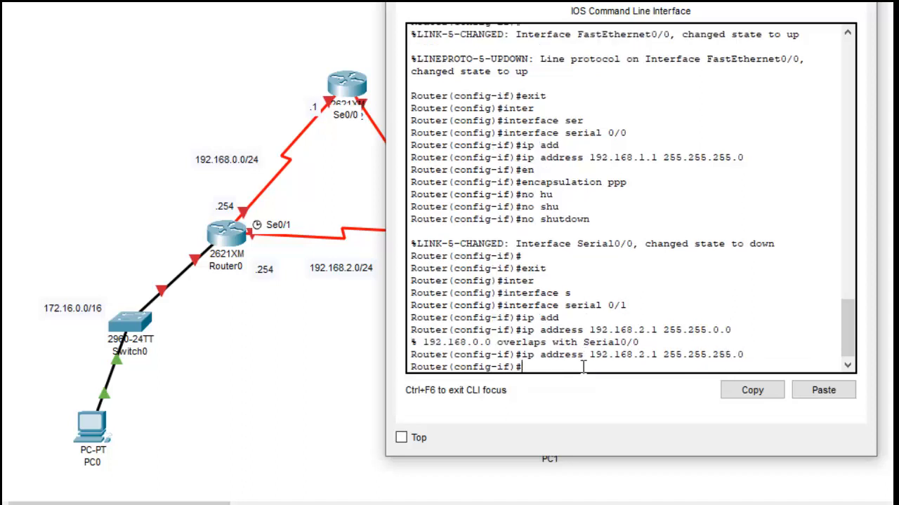
Step: Set the encapsulation of Router1's serial 0/1 to PPP and enable the interface with no shutdown
{"action": "type", "text": "en"}
{"action": "key", "text": "Tab"}
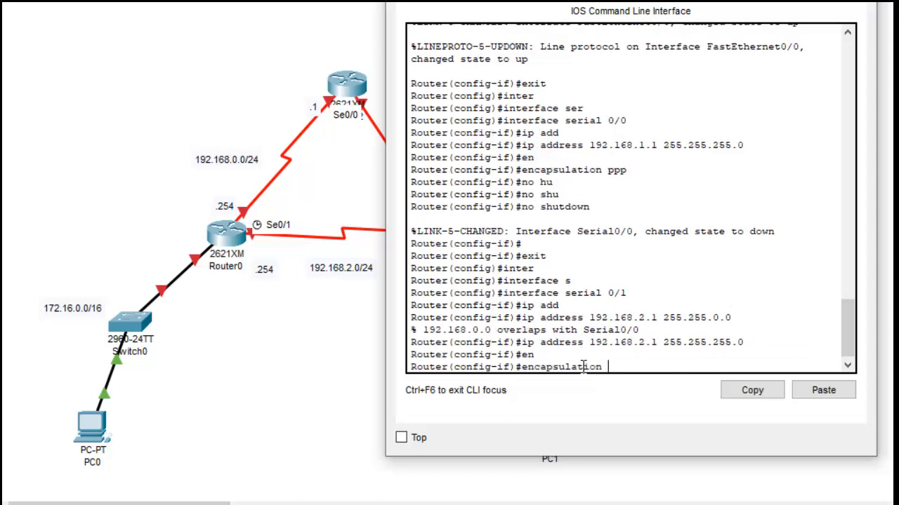
{"action": "type", "text": "ppp"}
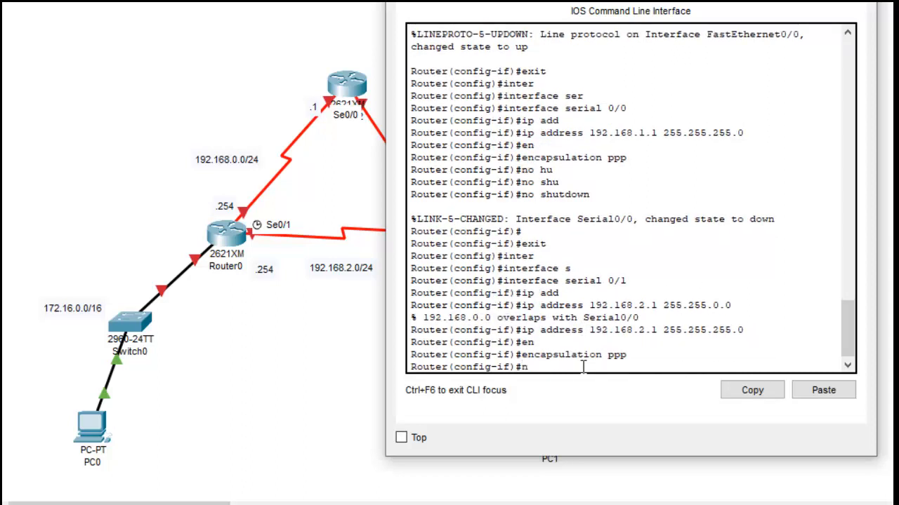
{"action": "type", "text": "o shu"}
{"action": "key", "text": "Tab"}
{"action": "key", "text": "Return"}
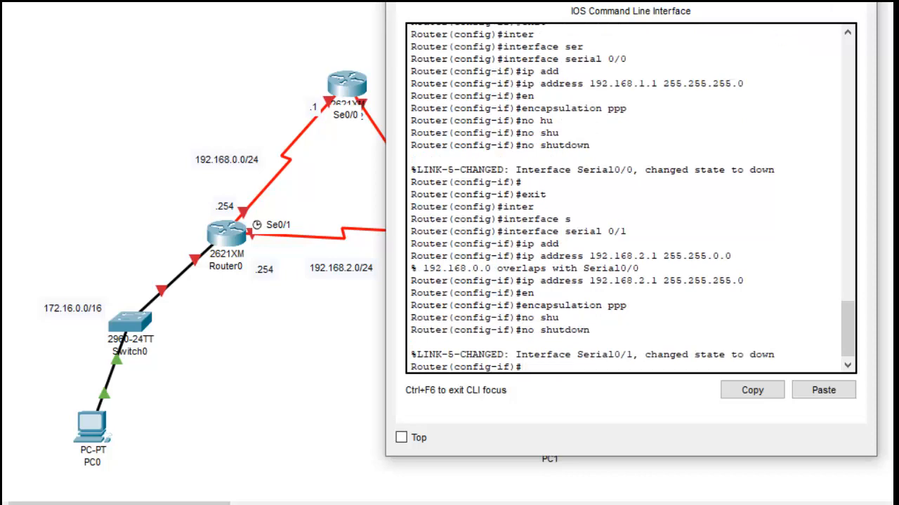
Step: Switch from Router1 to Router0's command line and decline the initial configuration dialog
{"action": "left_click", "coordinate": [860, 2]}
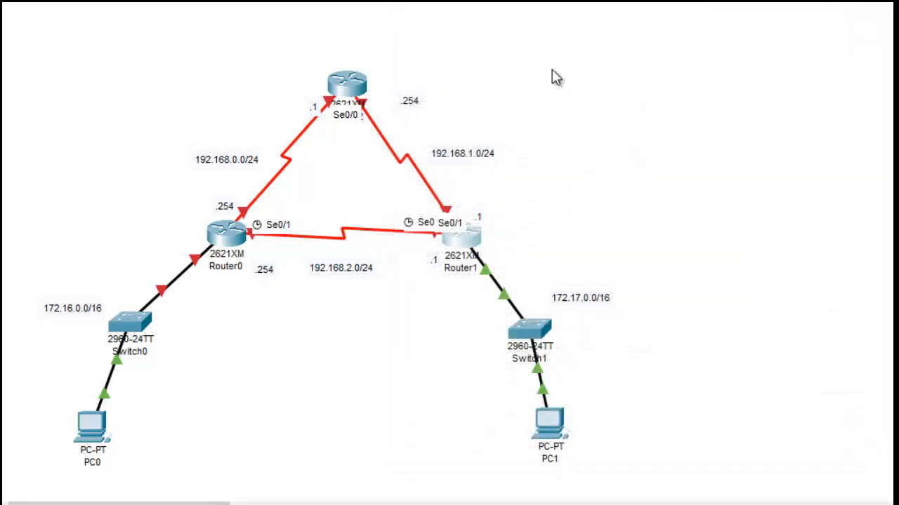
{"action": "left_click", "coordinate": [222, 236]}
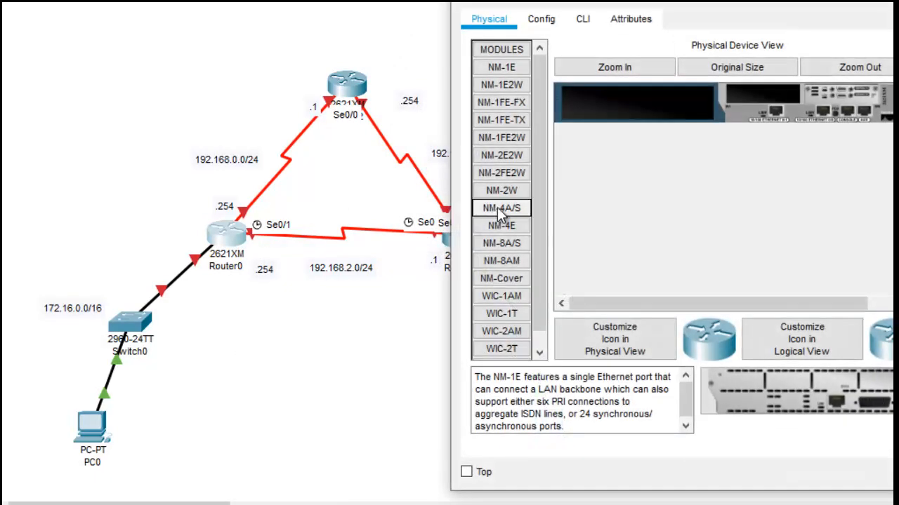
{"action": "left_click", "coordinate": [584, 20]}
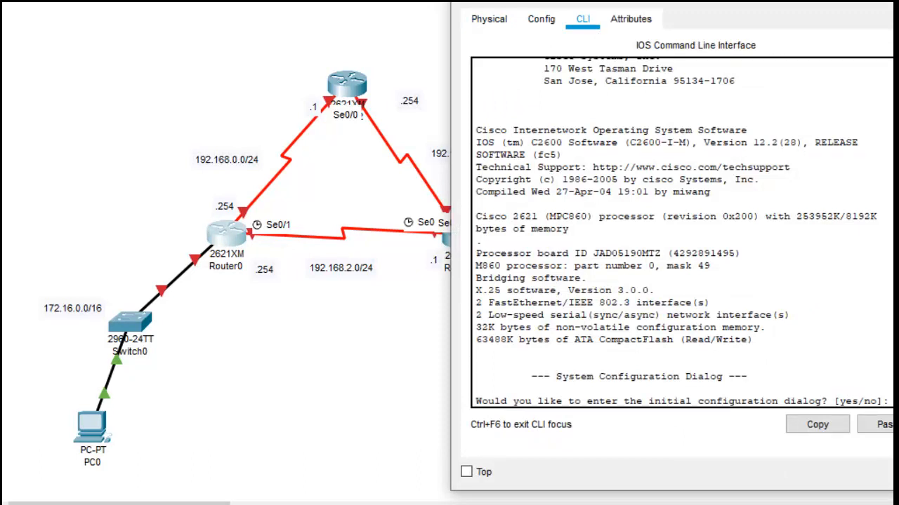
{"action": "type", "text": "no"}
{"action": "key", "text": "Return"}
{"action": "key", "text": "Return"}
Step: Enter privileged mode on Router0 and start global configuration from the terminal
{"action": "type", "text": "en"}
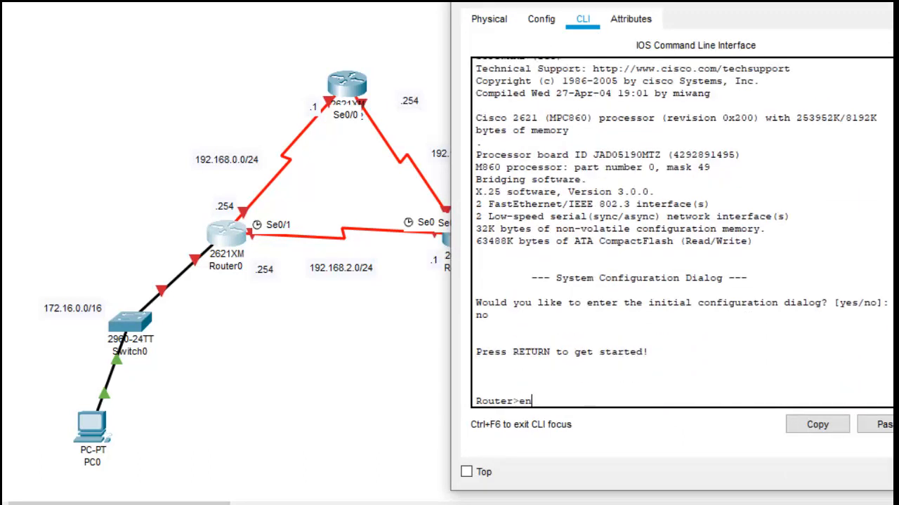
{"action": "key", "text": "Return"}
{"action": "type", "text": "conf"}
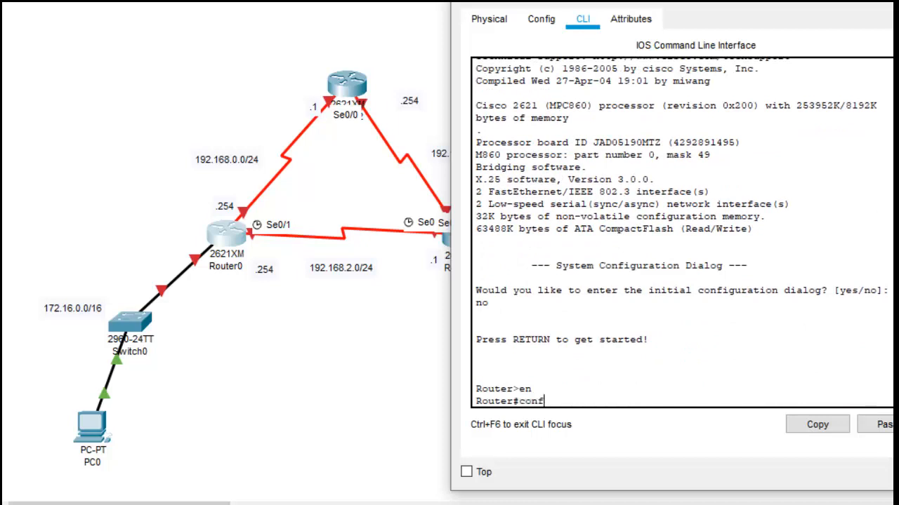
{"action": "key", "text": "Tab"}
{"action": "key", "text": "Return"}
{"action": "key", "text": "Return"}
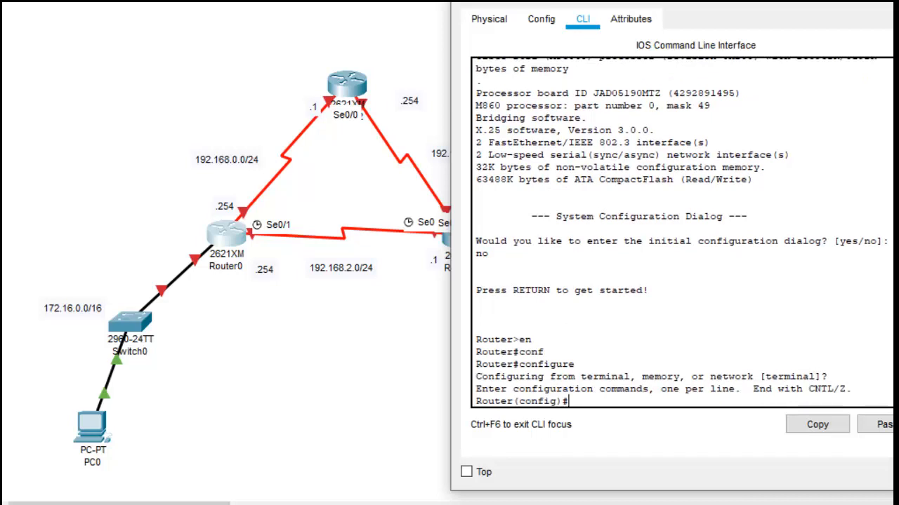
Step: Enter interface configuration mode for FastEthernet 0/0 on Router0
{"action": "type", "text": "inter"}
{"action": "key", "text": "Tab"}
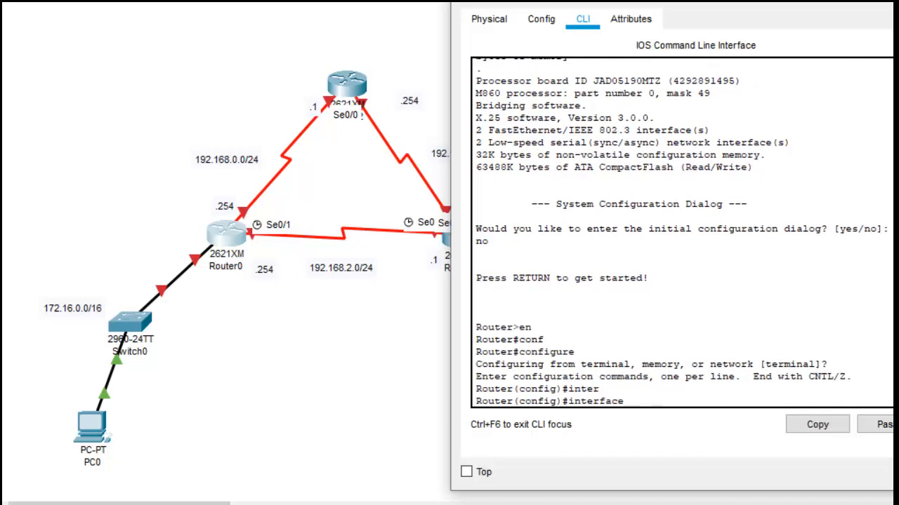
{"action": "type", "text": "f"}
{"action": "key", "text": "Tab"}
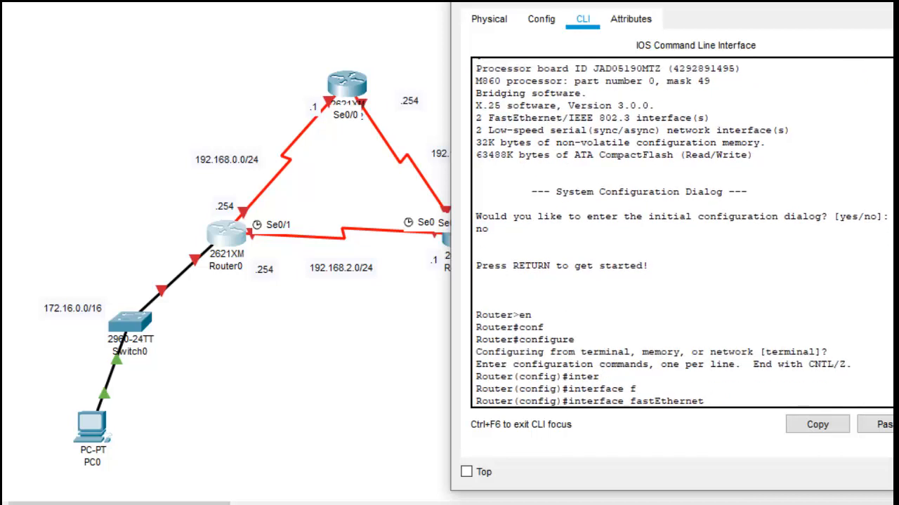
{"action": "type", "text": "0/0"}
{"action": "key", "text": "Return"}
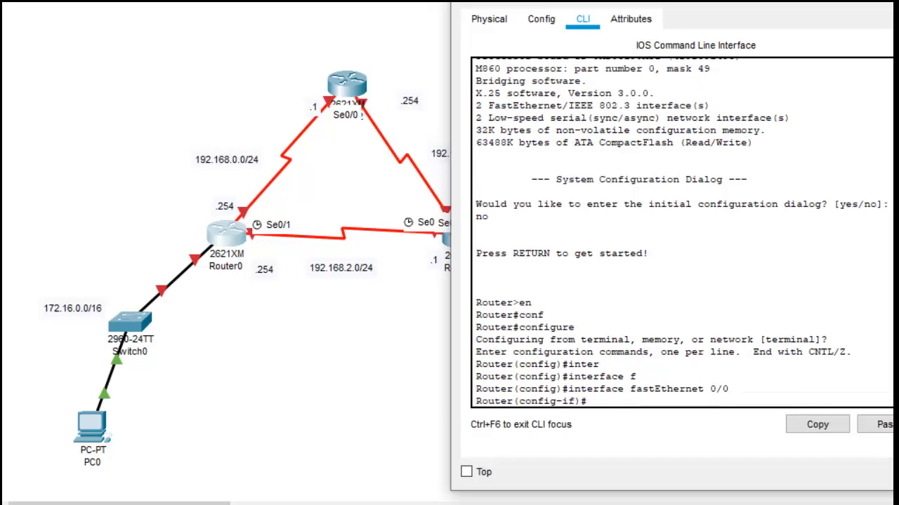
Step: Assign FastEthernet 0/0 the IP address 172.16.255.254 with mask 255.255.0.0
{"action": "type", "text": "ip add"}
{"action": "key", "text": "Tab"}
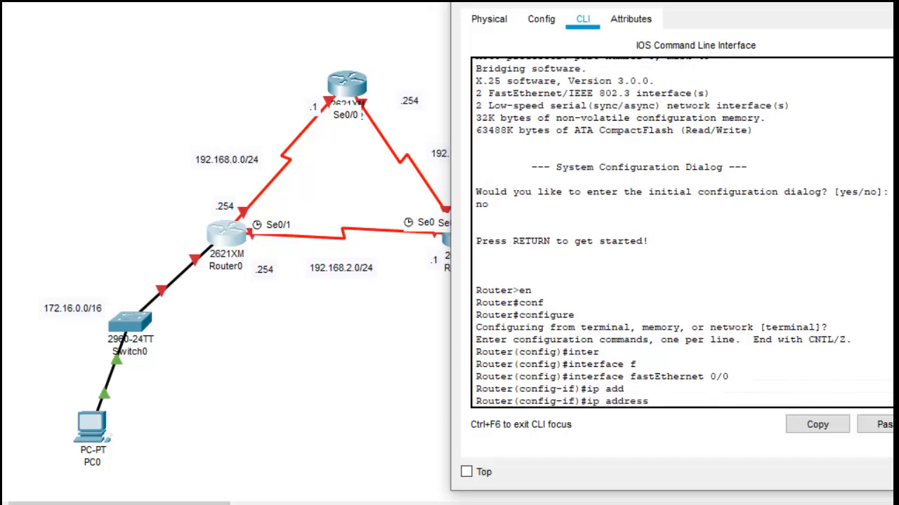
{"action": "type", "text": "172.16.255.254 255.255."}
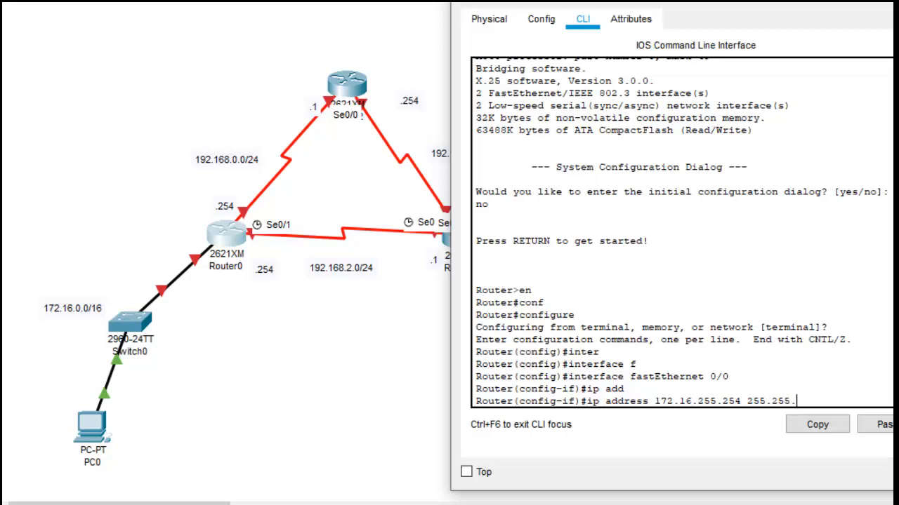
{"action": "type", "text": "0.0"}
{"action": "key", "text": "Return"}
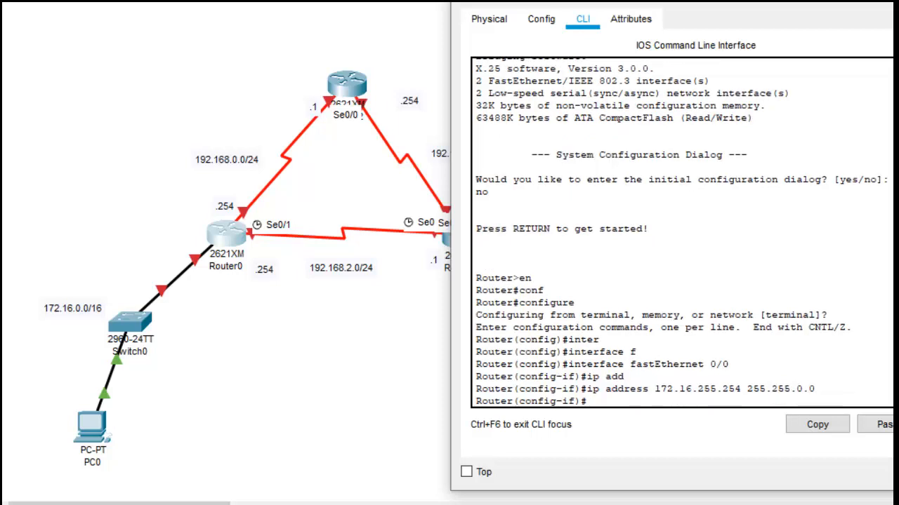
Step: Enable FastEthernet 0/0 with no shutdown and return to global configuration mode
{"action": "type", "text": "no sh"}
{"action": "key", "text": "Tab"}
{"action": "key", "text": "Return"}
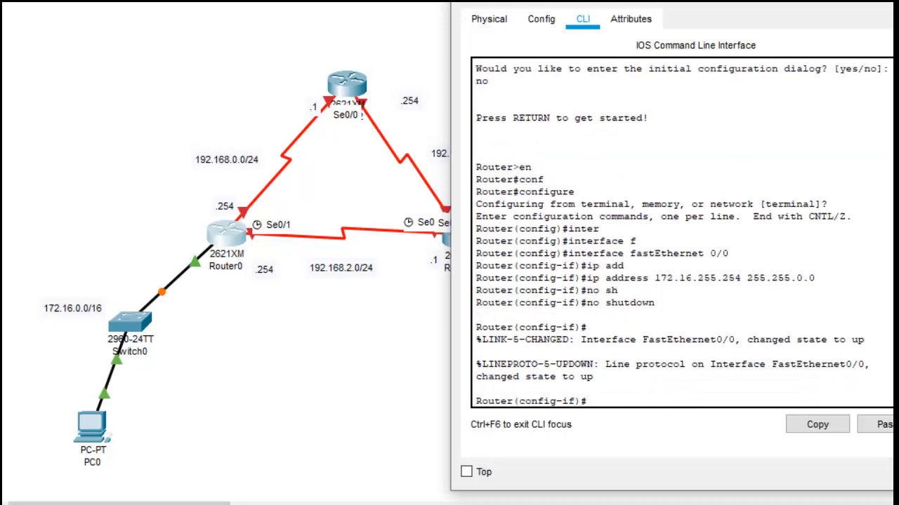
{"action": "type", "text": "exit"}
{"action": "key", "text": "Return"}
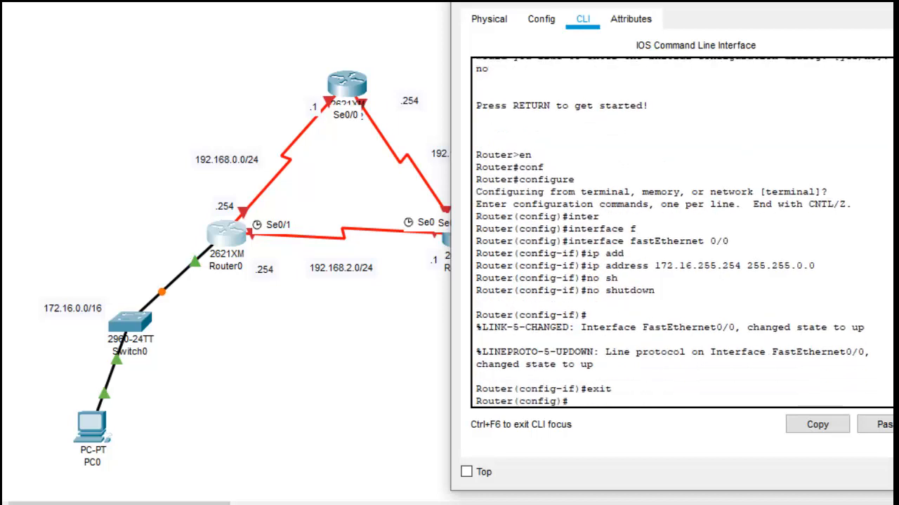
Step: Enter interface configuration mode for serial 0/0 on Router0
{"action": "type", "text": "inter"}
{"action": "key", "text": "Tab"}
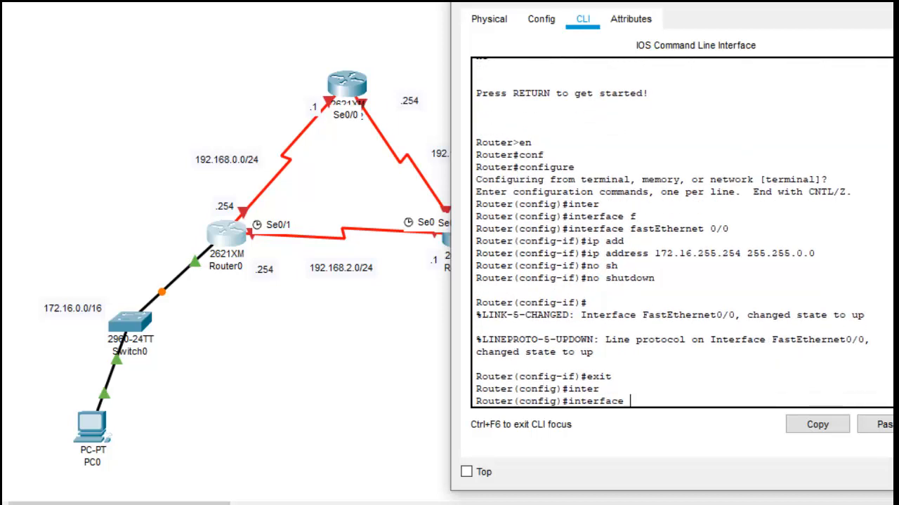
{"action": "type", "text": "s"}
{"action": "key", "text": "Tab"}
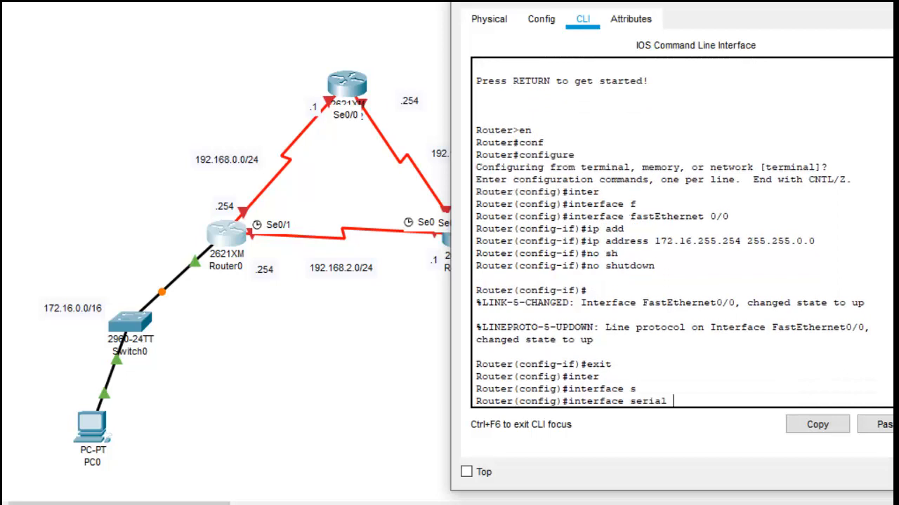
{"action": "type", "text": "0/0"}
{"action": "key", "text": "Return"}
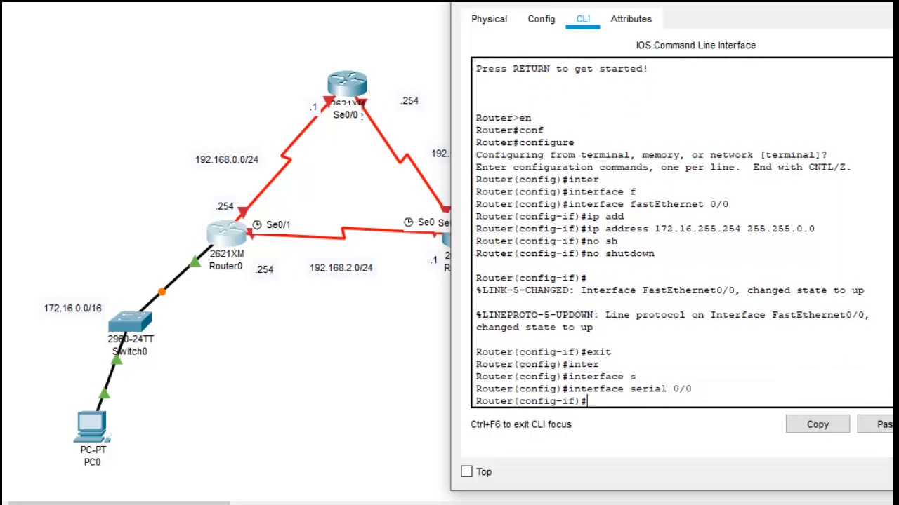
Step: Assign Router0's serial 0/0 the IP address 192.168.0.254 with mask 255.255.255.0
{"action": "type", "text": "ip add"}
{"action": "key", "text": "Tab"}
{"action": "type", "text": "1"}
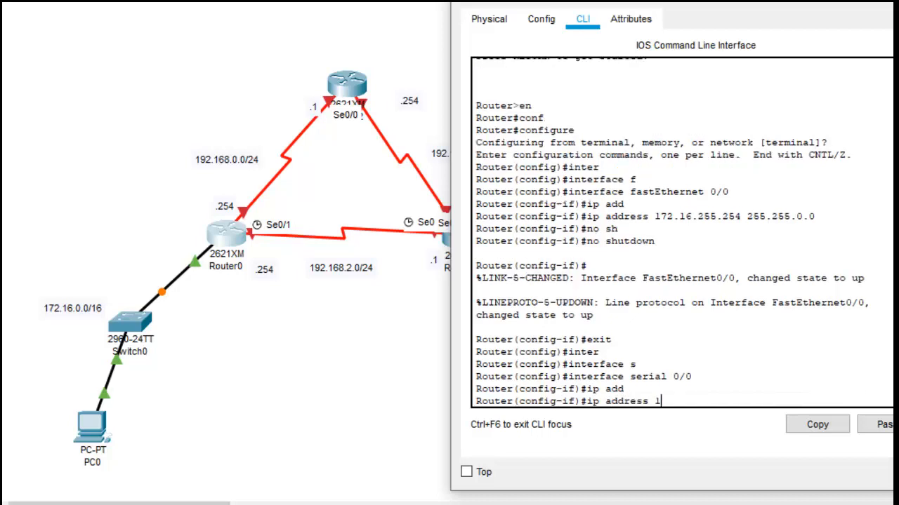
{"action": "type", "text": "92.168.0.254 2"}
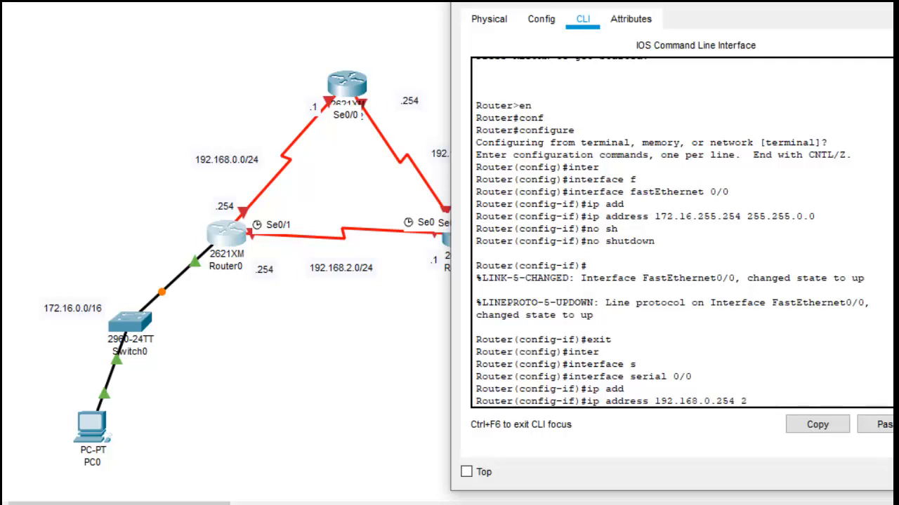
{"action": "type", "text": "55.255.255.0"}
{"action": "key", "text": "Return"}
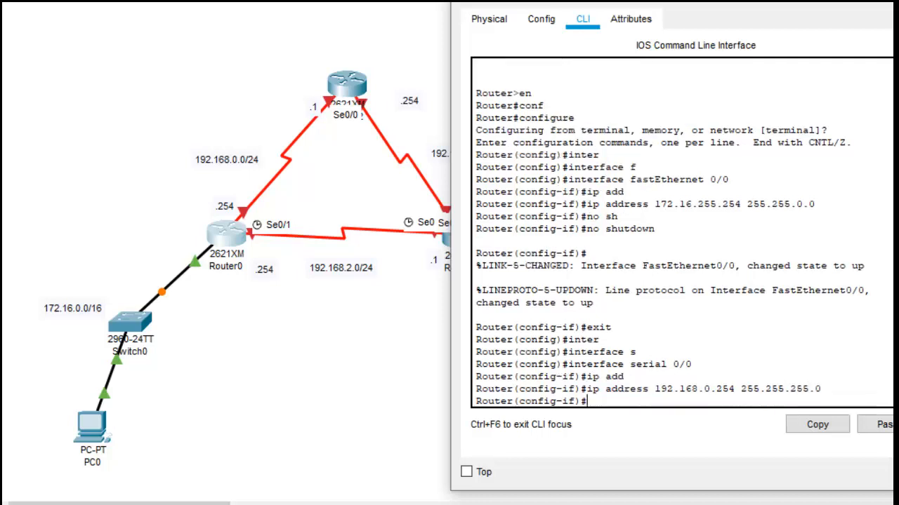
Step: Set the encapsulation of Router0's serial 0/0 to PPP and enable the interface with no shutdown
{"action": "type", "text": "en"}
{"action": "key", "text": "Tab"}
{"action": "type", "text": "ppp"}
{"action": "key", "text": "Return"}
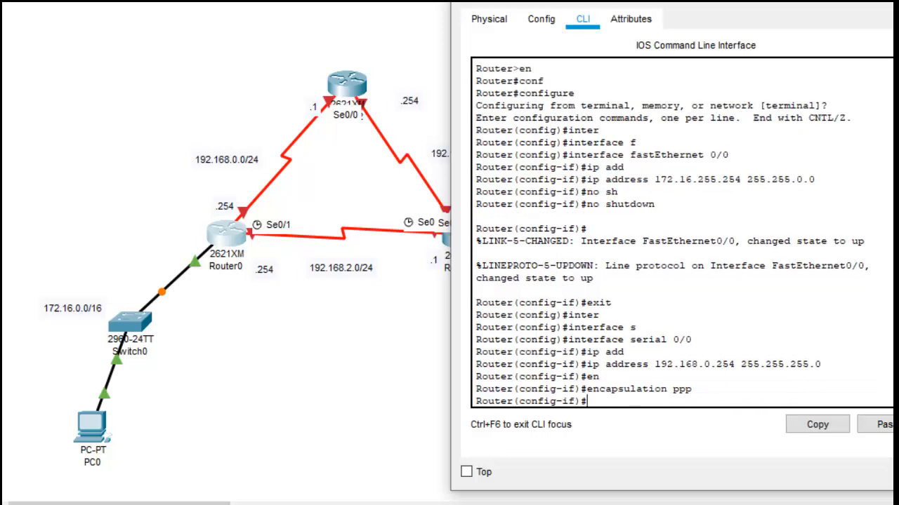
{"action": "type", "text": "no shu"}
{"action": "key", "text": "Tab"}
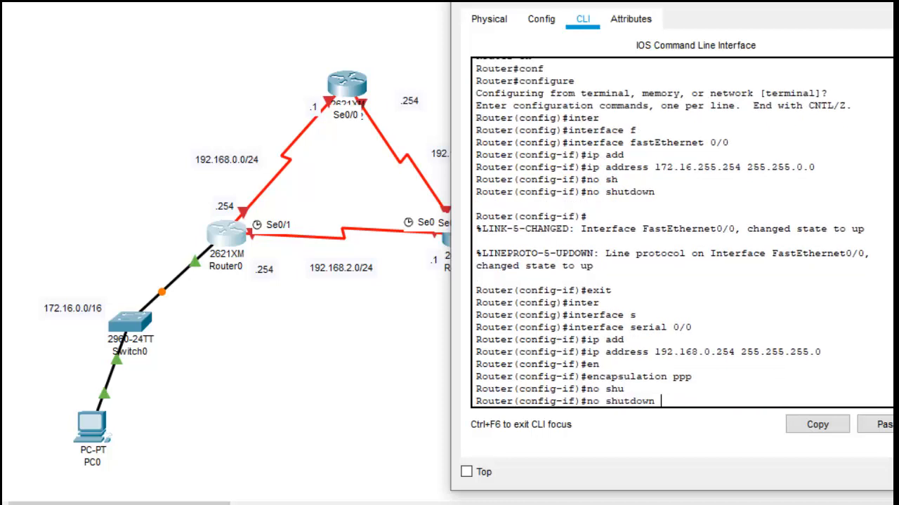
{"action": "key", "text": "Return"}
{"action": "key", "text": "Return"}
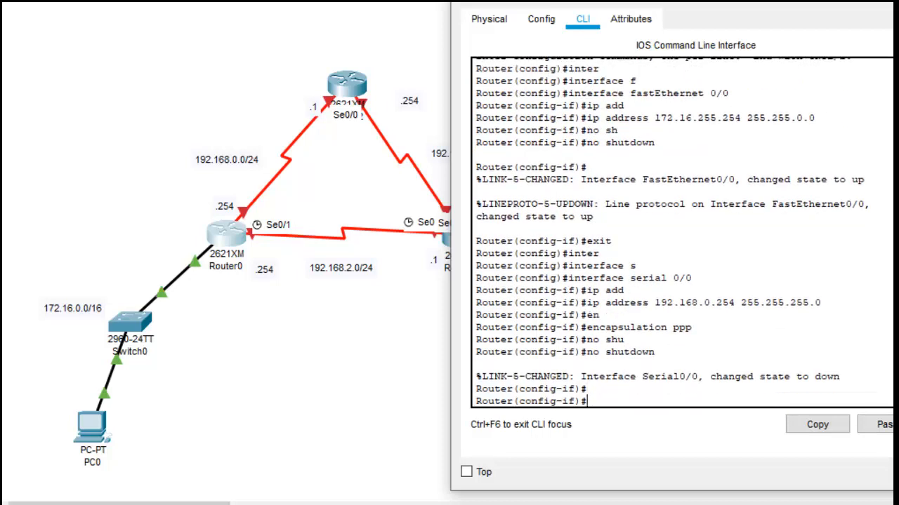
Step: Leave serial 0/0 and enter interface configuration mode for serial 0/1 on Router0
{"action": "type", "text": "exit"}
{"action": "key", "text": "Return"}
{"action": "type", "text": "ig)#i"}
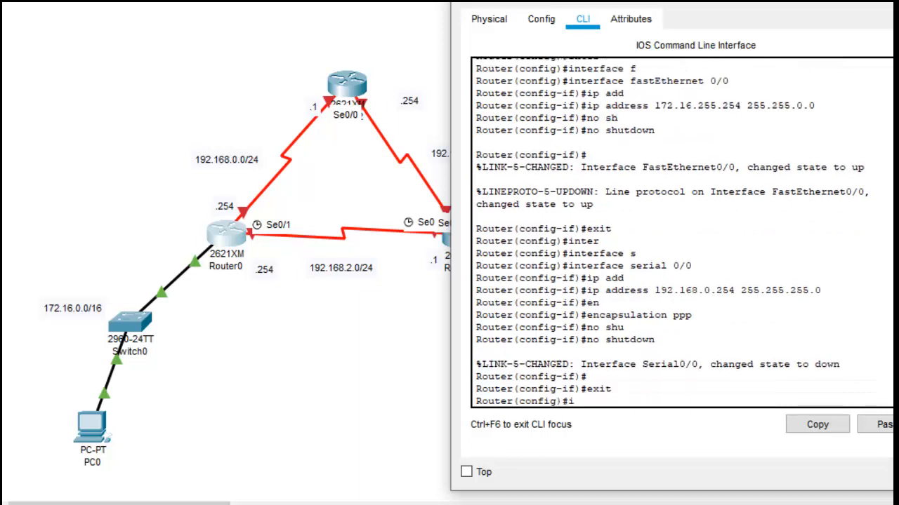
{"action": "type", "text": "nter se"}
{"action": "key", "text": "Tab"}
{"action": "type", "text": "0/1"}
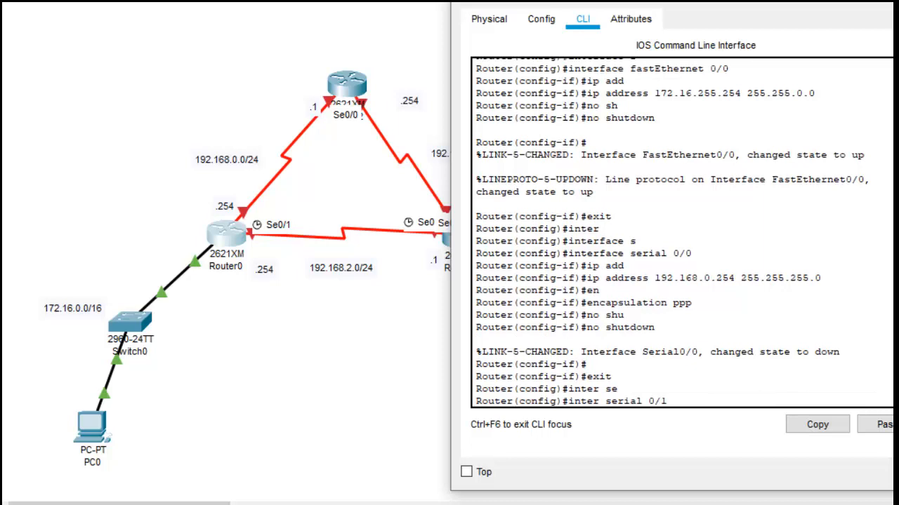
{"action": "key", "text": "Return"}
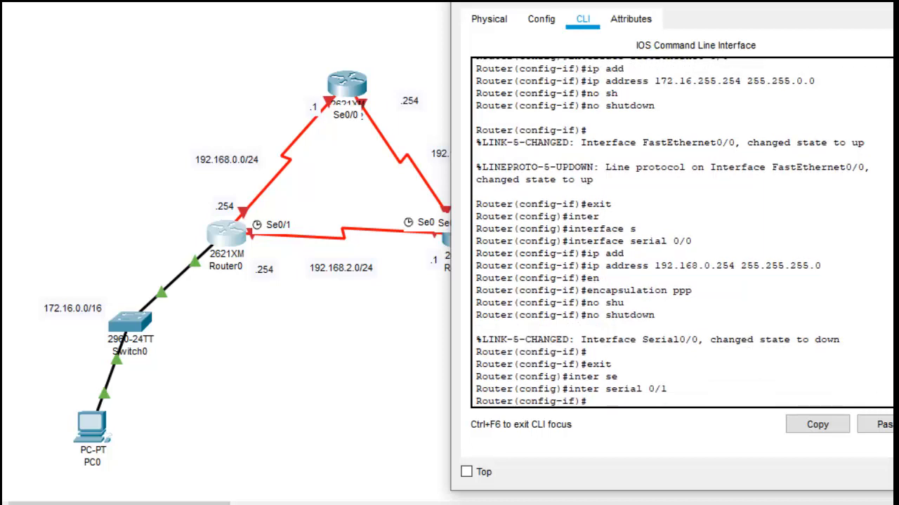
Step: Assign Router0's serial 0/1 the IP address 192.168.2.254 with mask 255.255.255.0
{"action": "type", "text": "ip add"}
{"action": "key", "text": "Tab"}
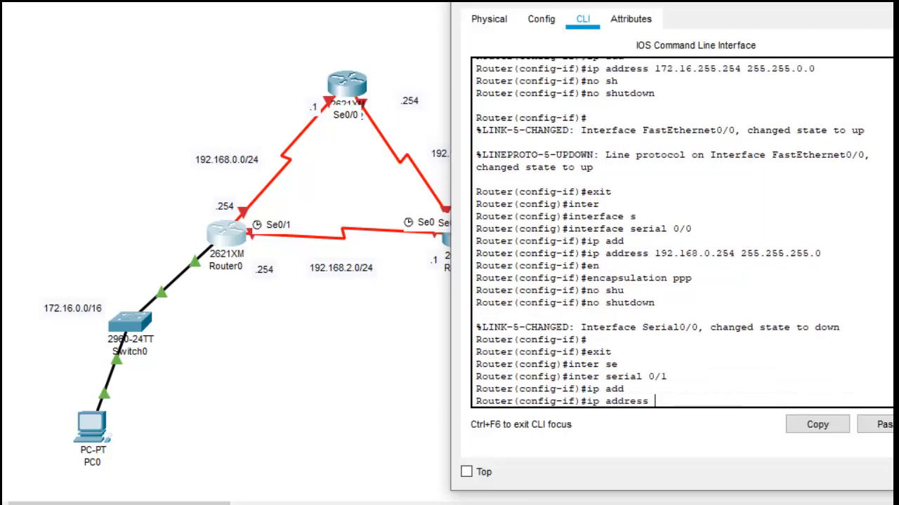
{"action": "type", "text": "192.168.2.254"}
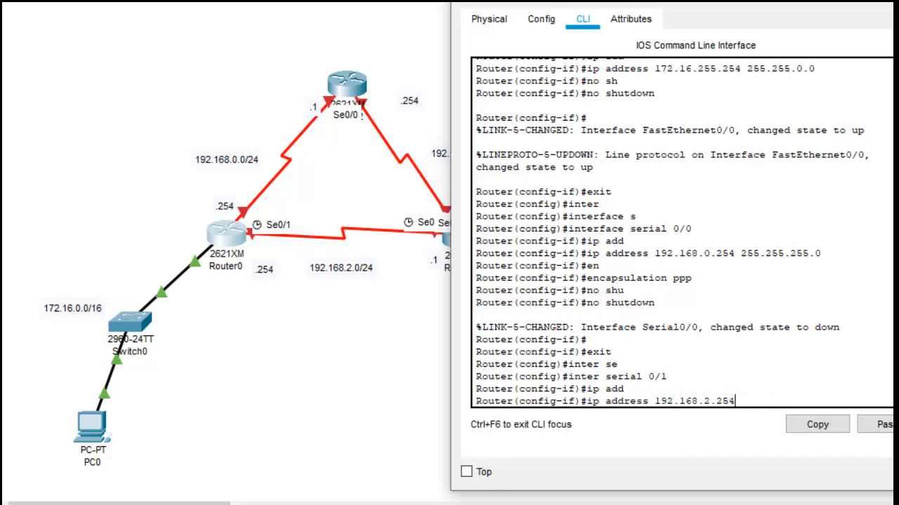
{"action": "type", "text": " 255.255.255.0"}
{"action": "key", "text": "Return"}
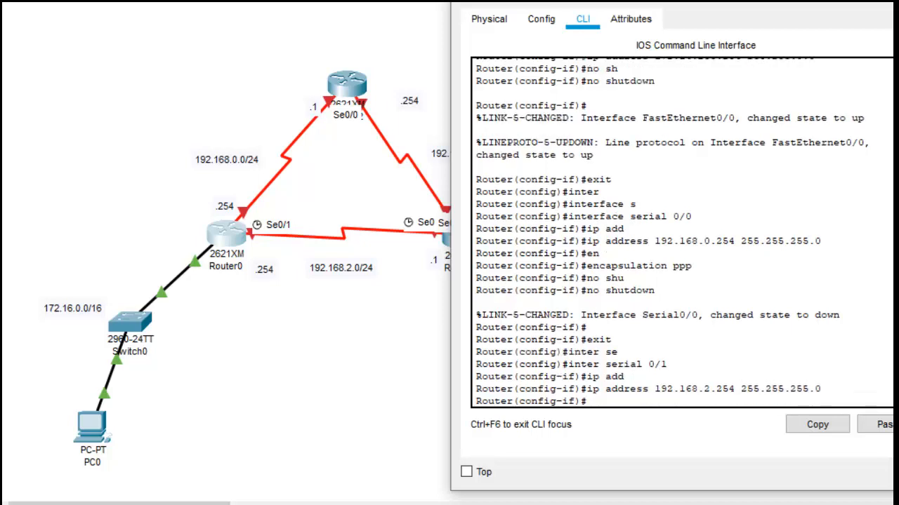
Step: Set the encapsulation of Router0's serial 0/1 to PPP
{"action": "type", "text": "en"}
{"action": "key", "text": "Tab"}
{"action": "type", "text": "ppp"}
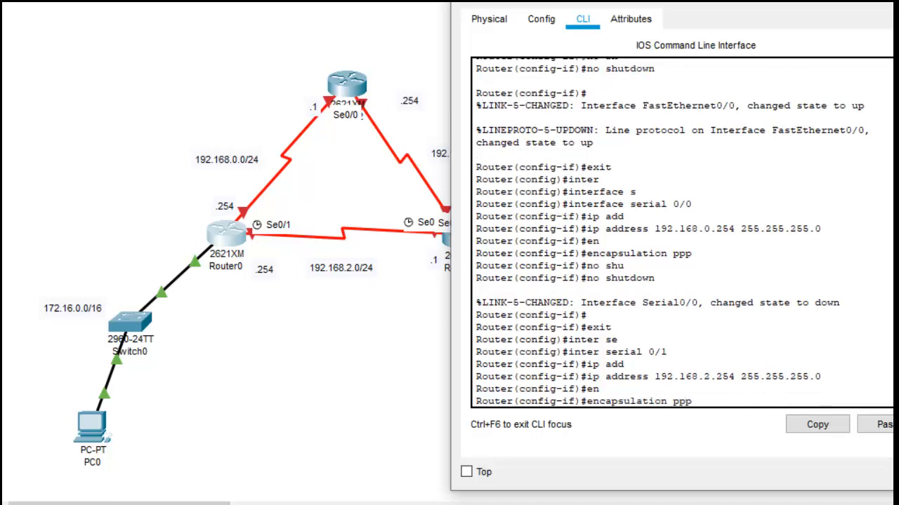
{"action": "key", "text": "Return"}
Step: Enable Router0's serial 0/1 with no shutdown
{"action": "type", "text": "sho"}
{"action": "key", "text": "Tab"}
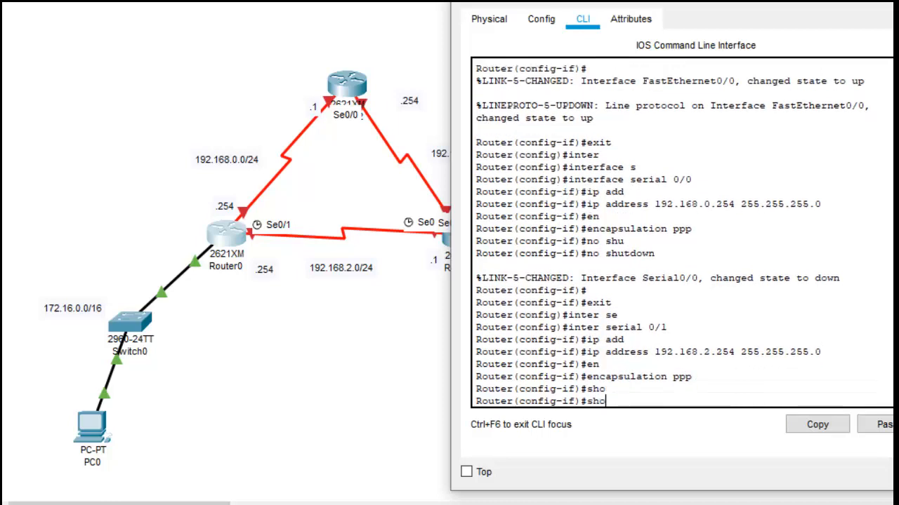
{"action": "key", "text": "BackSpace"}
{"action": "key", "text": "BackSpace"}
{"action": "key", "text": "BackSpace"}
{"action": "type", "text": "no su"}
{"action": "key", "text": "Tab"}
{"action": "key", "text": "BackSpace"}
{"action": "type", "text": "h"}
{"action": "key", "text": "Tab"}
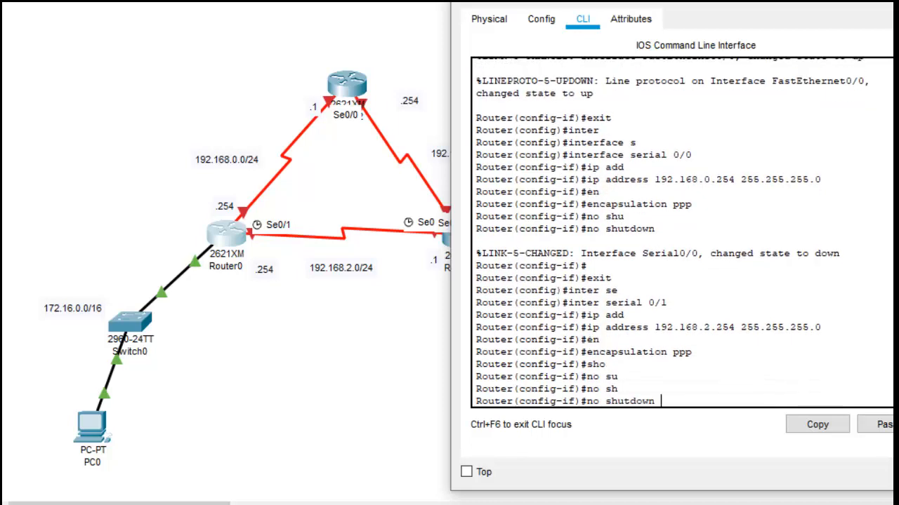
{"action": "key", "text": "Return"}
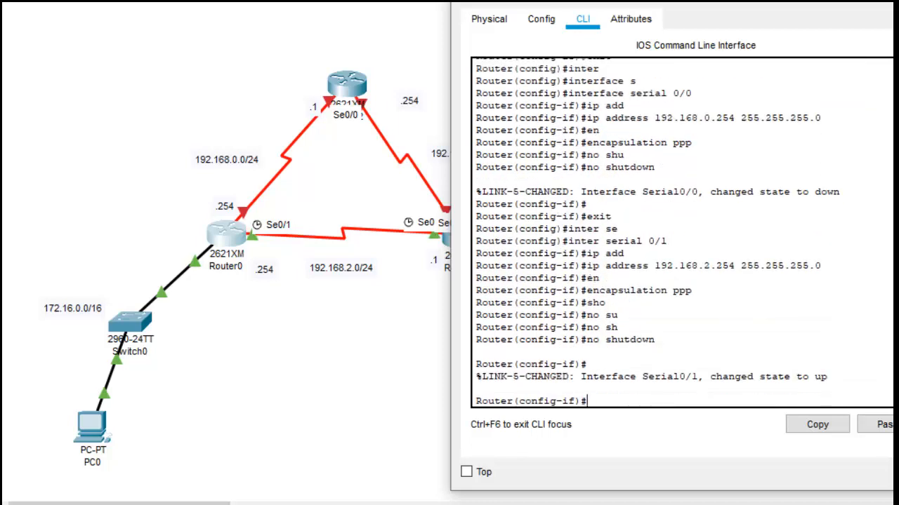
Step: Close Router0's window, open the command line of the router at the top of the triangle, and decline its initial configuration dialog
{"action": "left_click", "coordinate": [892, 1]}
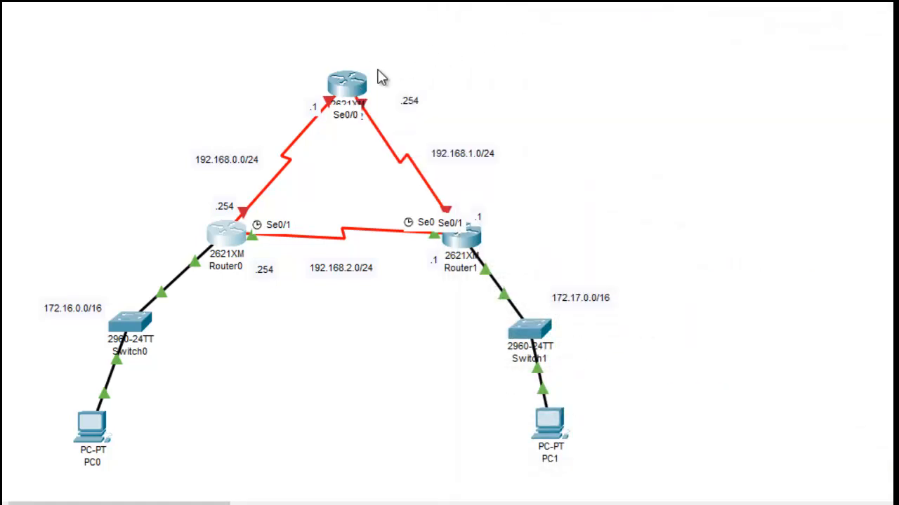
{"action": "left_click", "coordinate": [355, 88]}
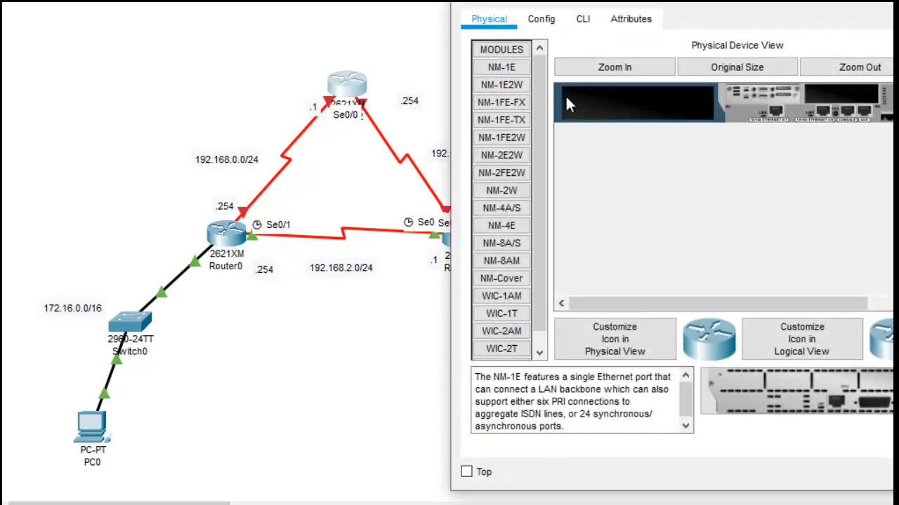
{"action": "left_click", "coordinate": [583, 19]}
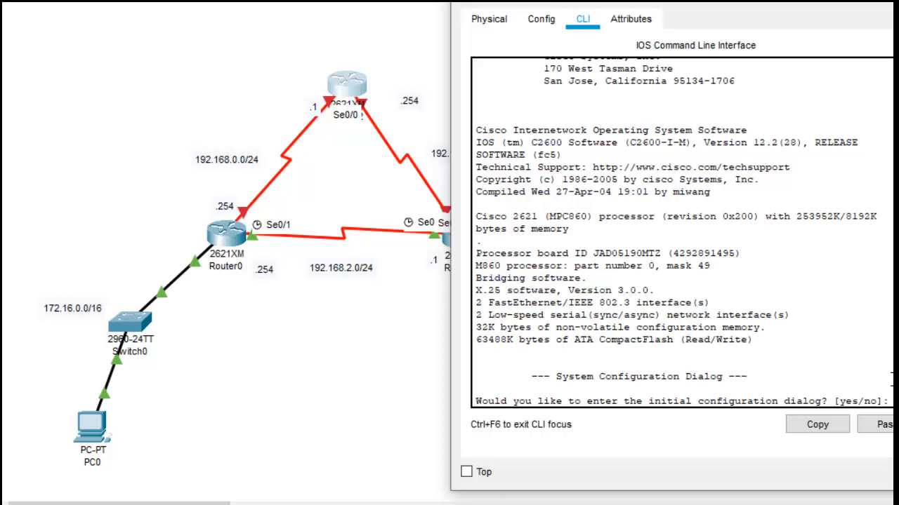
{"action": "type", "text": "no"}
{"action": "key", "text": "Return"}
{"action": "key", "text": "Return"}
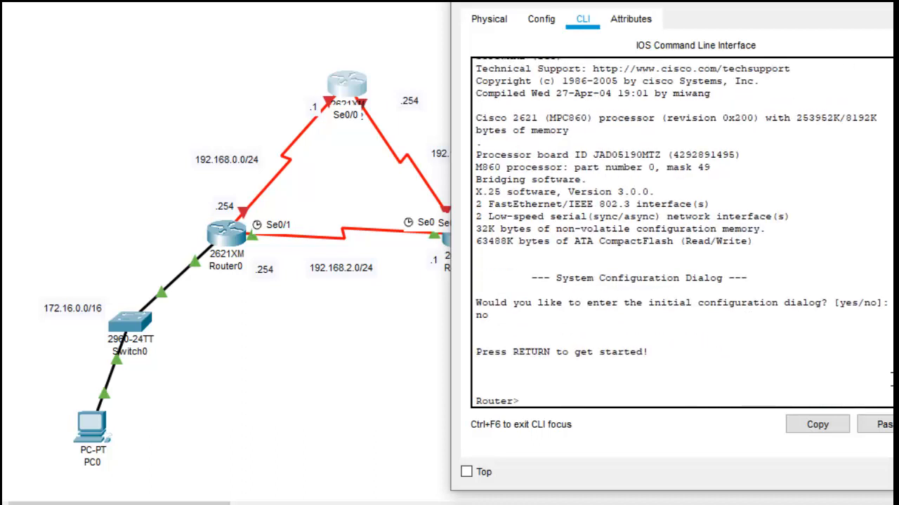
Step: Enter privileged mode and global configuration mode on the top router
{"action": "type", "text": "inter"}
{"action": "key", "text": "Tab"}
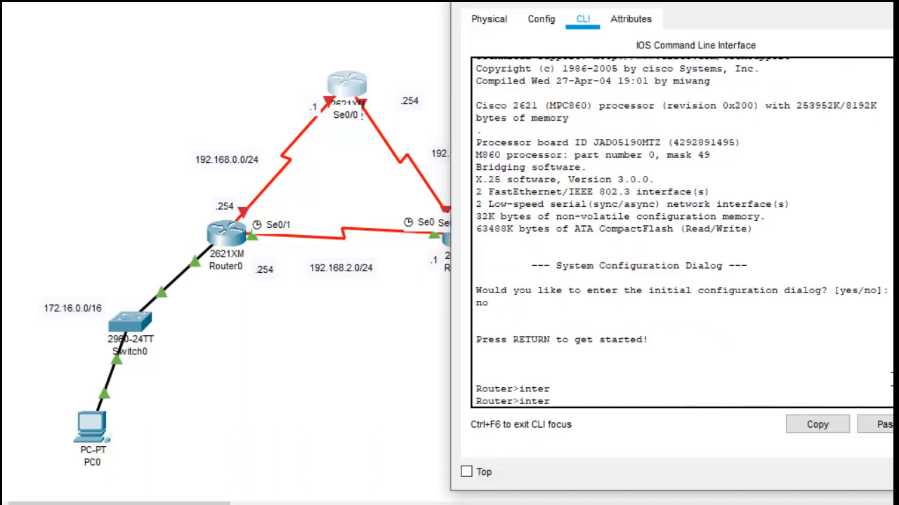
{"action": "key", "text": "BackSpace"}
{"action": "key", "text": "BackSpace"}
{"action": "key", "text": "BackSpace"}
{"action": "key", "text": "BackSpace"}
{"action": "key", "text": "BackSpace"}
{"action": "type", "text": "en"}
{"action": "key", "text": "Return"}
{"action": "type", "text": "conf"}
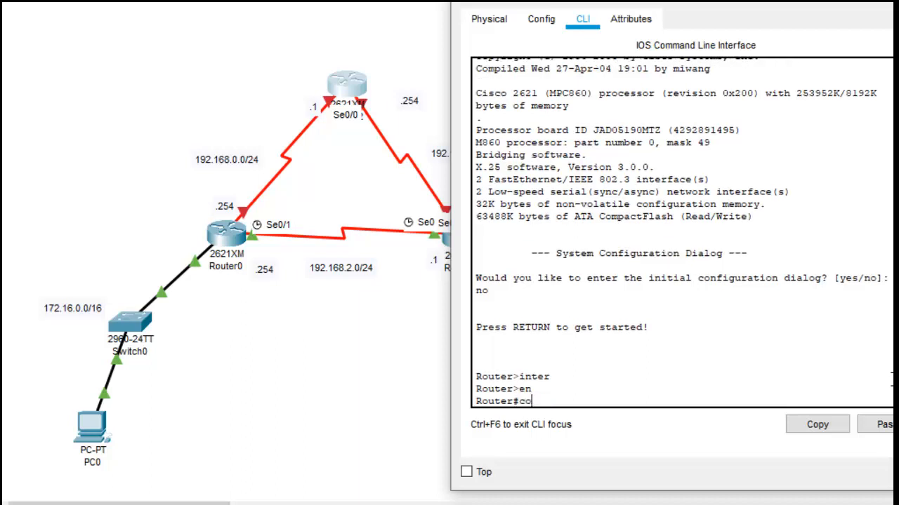
{"action": "key", "text": "Tab"}
{"action": "type", "text": "ter"}
{"action": "key", "text": "Tab"}
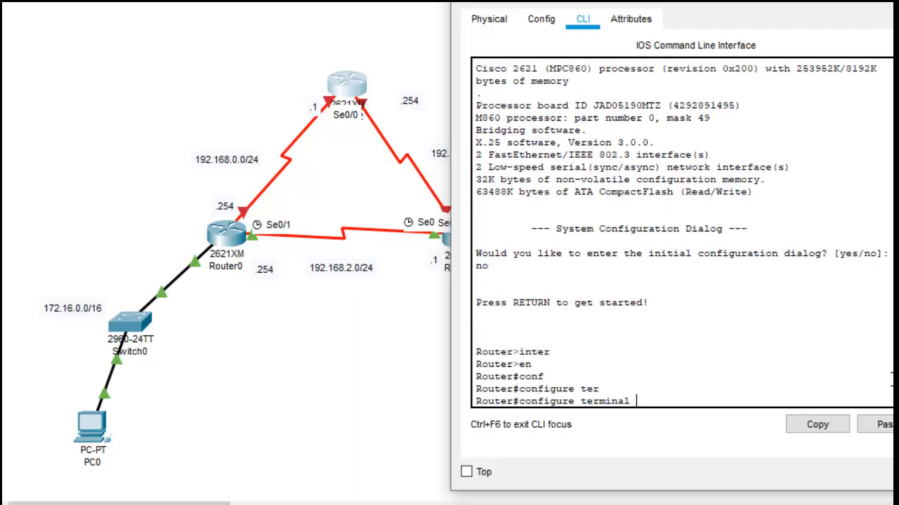
{"action": "key", "text": "Return"}
{"action": "key", "text": "Return"}
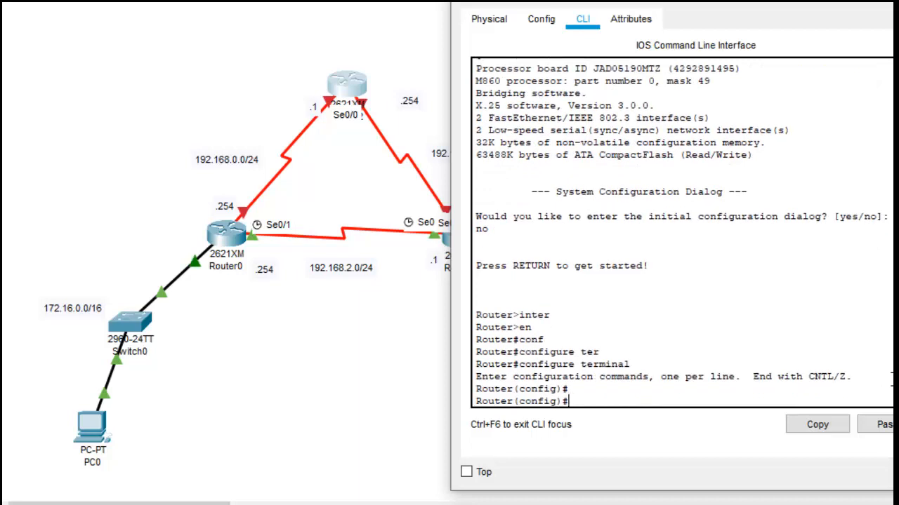
Step: Enter interface configuration mode for serial 0/0 on the top router
{"action": "type", "text": "ii"}
{"action": "key", "text": "BackSpace"}
{"action": "type", "text": "nter"}
{"action": "key", "text": "Tab"}
{"action": "type", "text": "s"}
{"action": "key", "text": "Tab"}
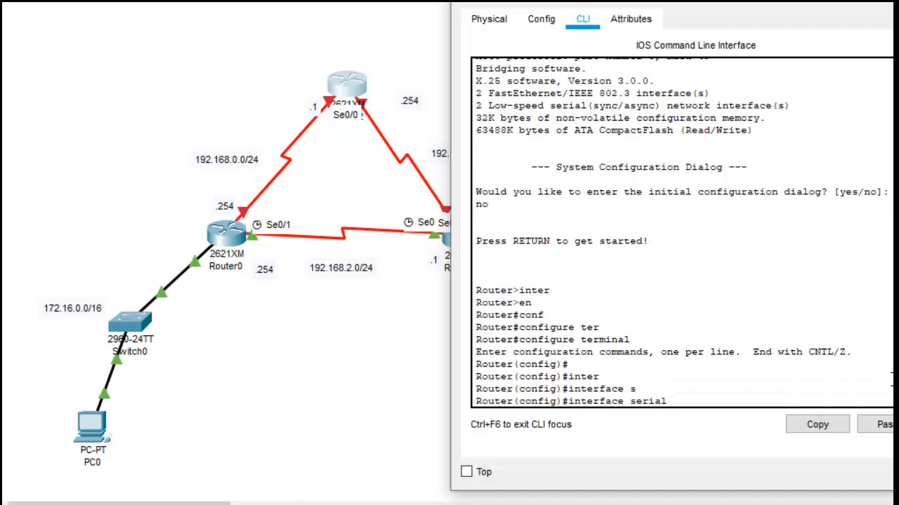
{"action": "type", "text": "0/0"}
{"action": "key", "text": "Return"}
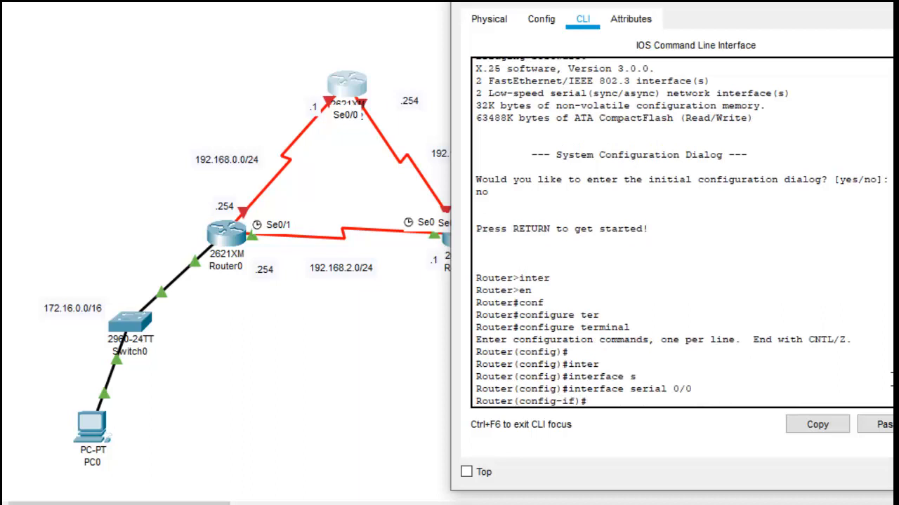
Step: Assign the top router's serial 0/0 the IP address 192.168.0.1 with mask 255.255.255.0
{"action": "type", "text": "ip add"}
{"action": "key", "text": "Tab"}
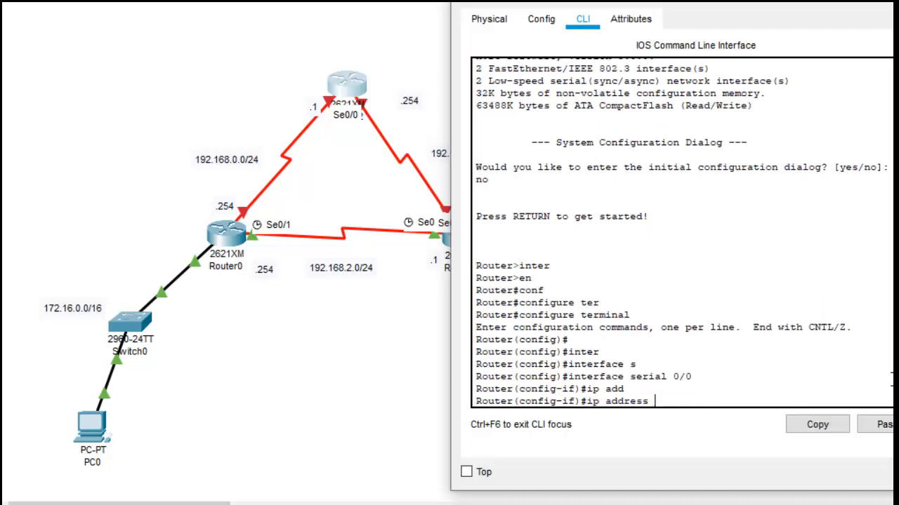
{"action": "type", "text": "192.168.0.1 255.255.255.0"}
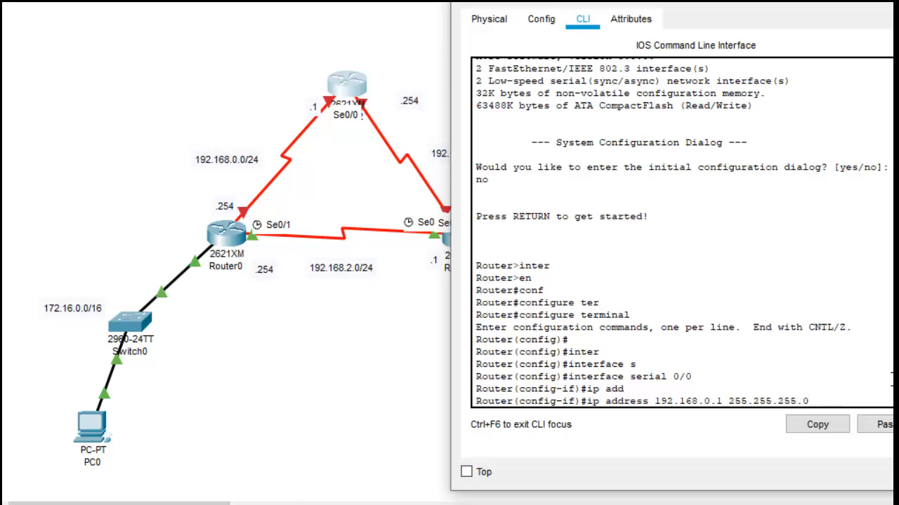
{"action": "key", "text": "Return"}
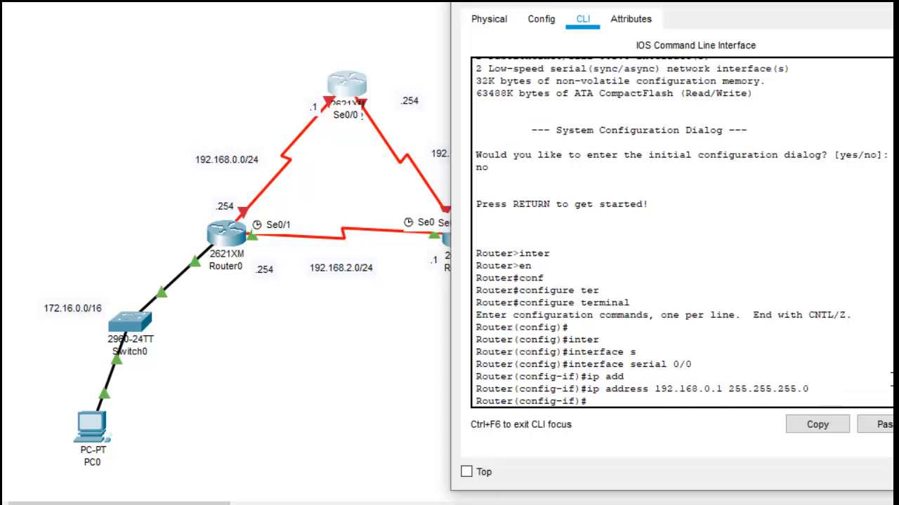
Step: Set the encapsulation of the top router's serial 0/0 to PPP and enable the interface with no shutdown
{"action": "type", "text": "en"}
{"action": "key", "text": "Tab"}
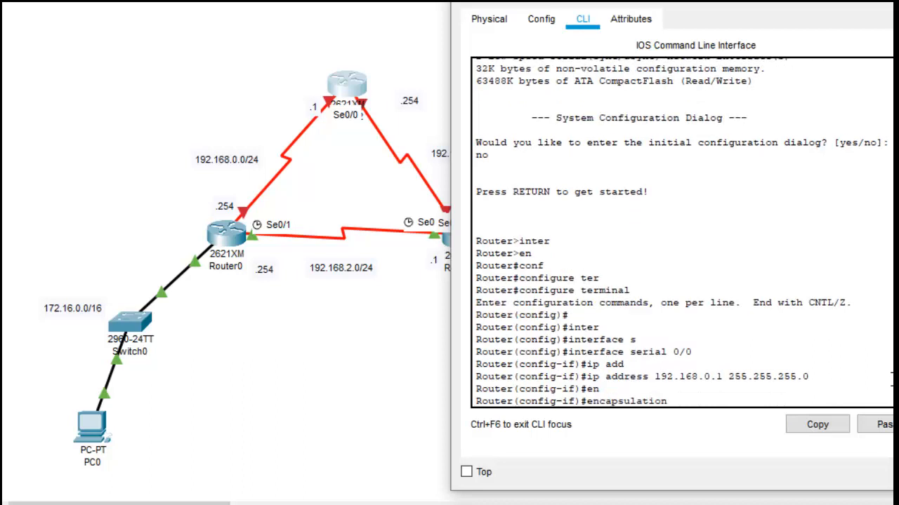
{"action": "type", "text": "ppp"}
{"action": "key", "text": "Return"}
{"action": "type", "text": "no"}
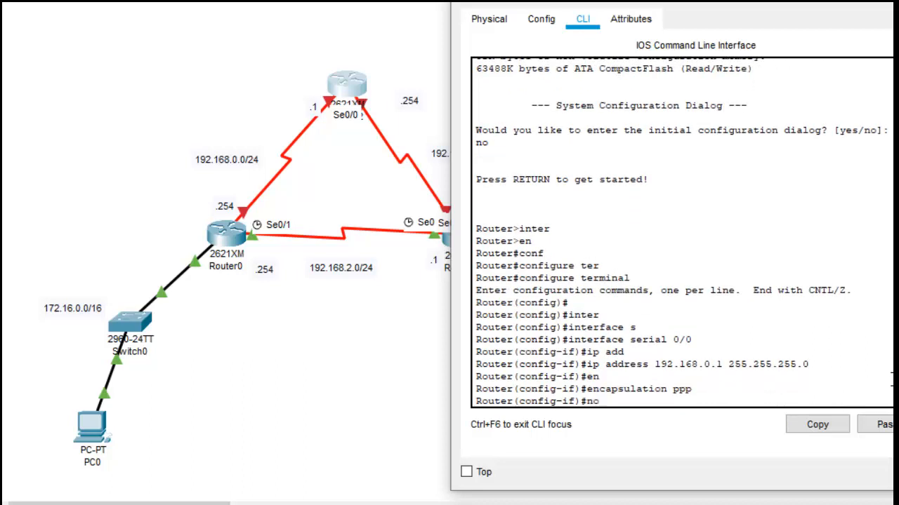
{"action": "type", "text": " shu"}
{"action": "key", "text": "Tab"}
{"action": "key", "text": "Return"}
{"action": "key", "text": "Return"}
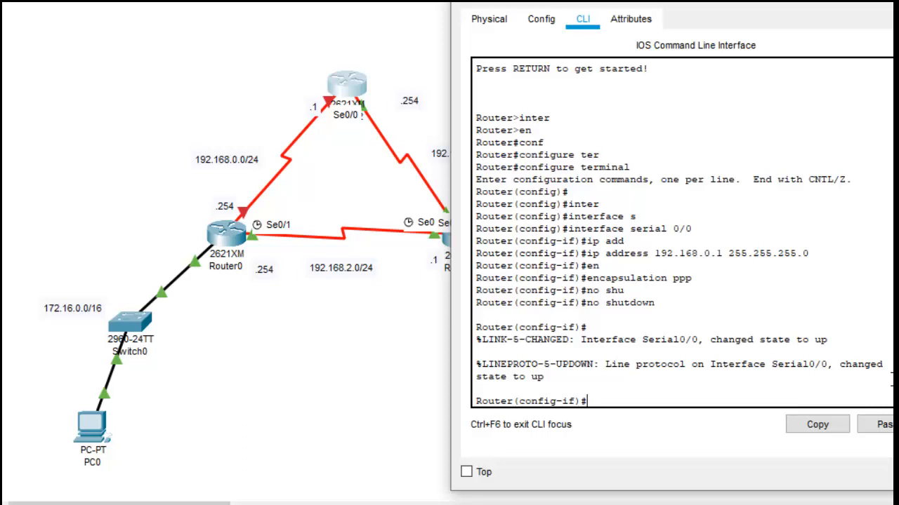
Step: Change the IP address of the top router's serial 0/0 to 192.168.1.254 with mask 255.255.255.0
{"action": "key", "text": "Up"}
{"action": "key", "text": "Up"}
{"action": "key", "text": "Up"}
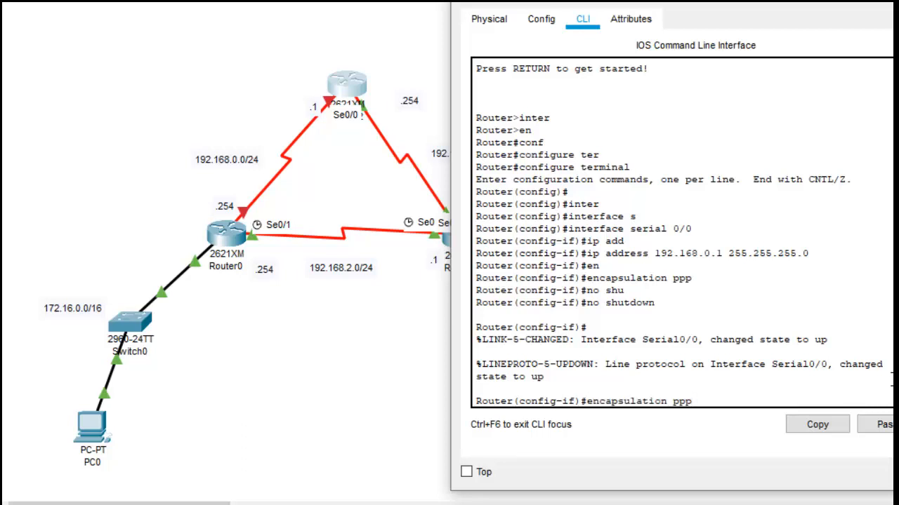
{"action": "key", "text": "Left"}
{"action": "key", "text": "Left"}
{"action": "key", "text": "Left"}
{"action": "key", "text": "Left"}
{"action": "key", "text": "Left"}
{"action": "key", "text": "Left"}
{"action": "key", "text": "Left"}
{"action": "key", "text": "Left"}
{"action": "key", "text": "Left"}
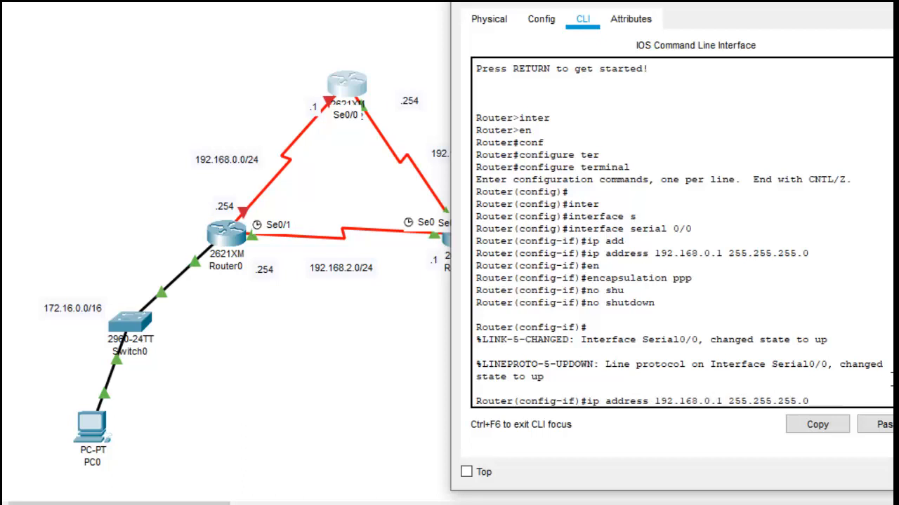
{"action": "key", "text": "BackSpace"}
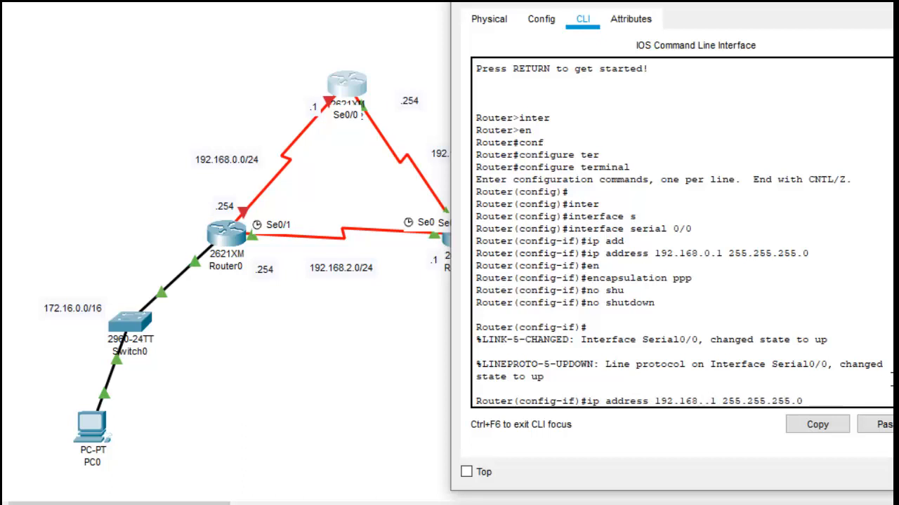
{"action": "key", "text": "Delete"}
{"action": "key", "text": "Delete"}
{"action": "type", "text": "1.254"}
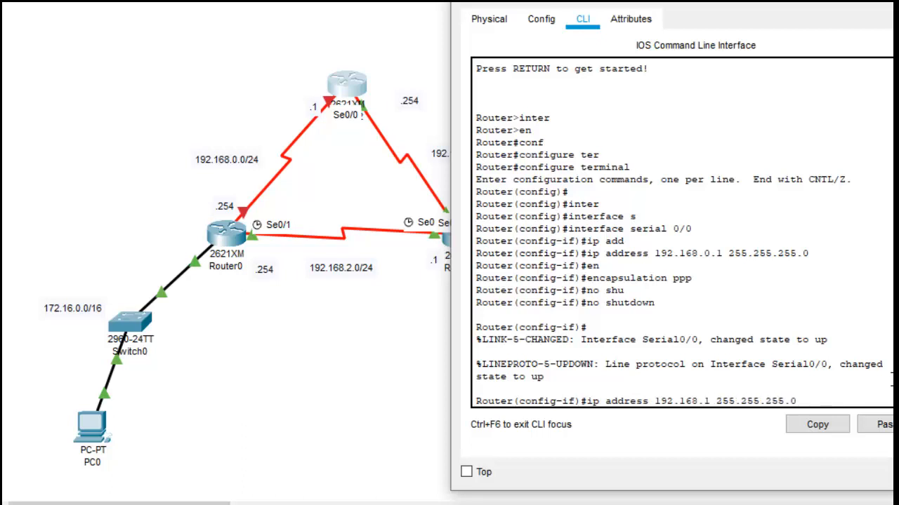
{"action": "key", "text": "Return"}
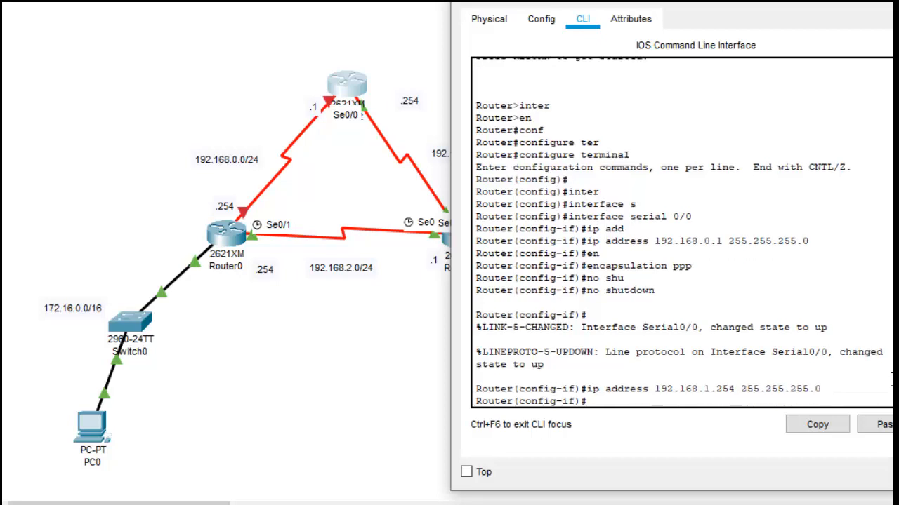
Step: Leave serial 0/0 and enter interface configuration mode for serial 0/1 on the top router
{"action": "type", "text": "exit"}
{"action": "key", "text": "Return"}
{"action": "type", "text": "inter"}
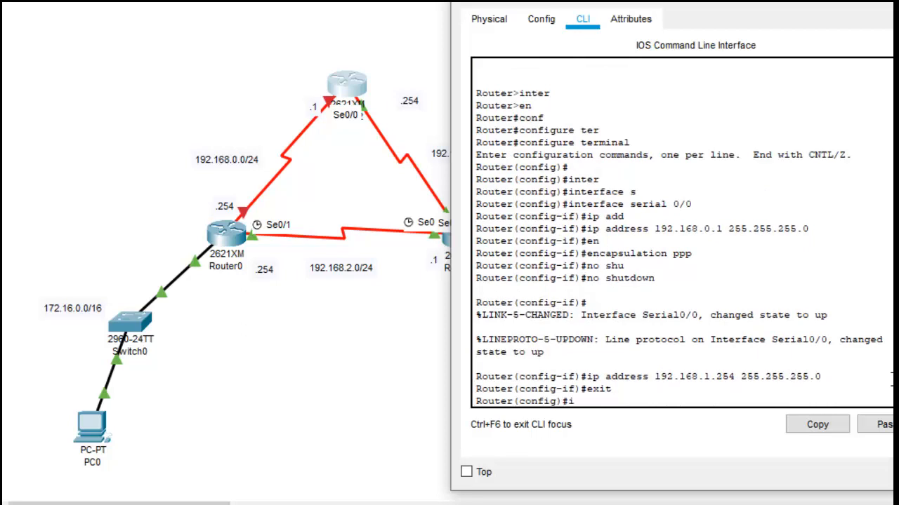
{"action": "key", "text": "Tab"}
{"action": "type", "text": "se"}
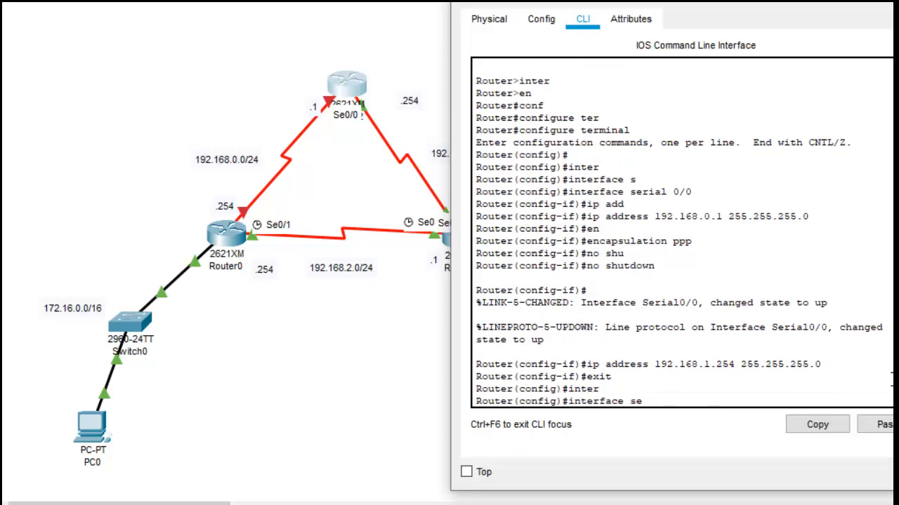
{"action": "key", "text": "Tab"}
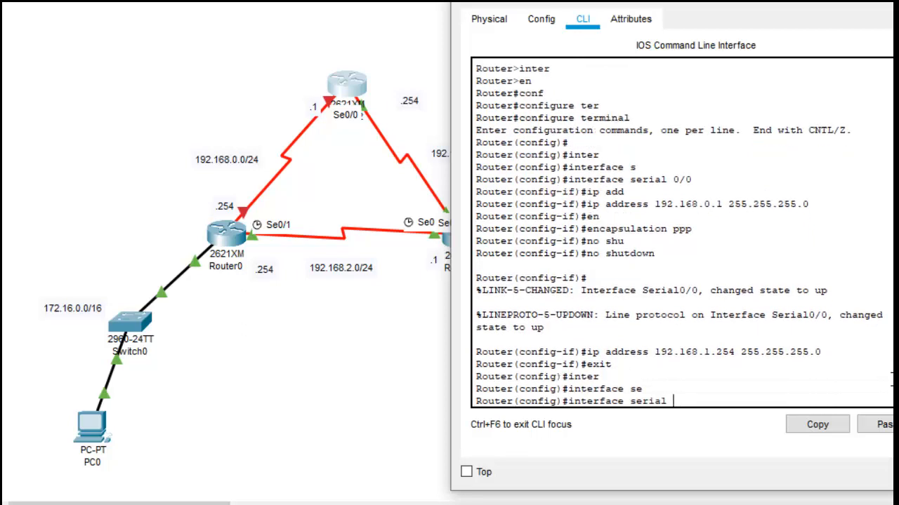
{"action": "type", "text": "0/1"}
{"action": "key", "text": "Return"}
Step: Assign the top router's serial 0/1 the IP address 192.168.0.1 with mask 255.255.255.0
{"action": "type", "text": "ip add"}
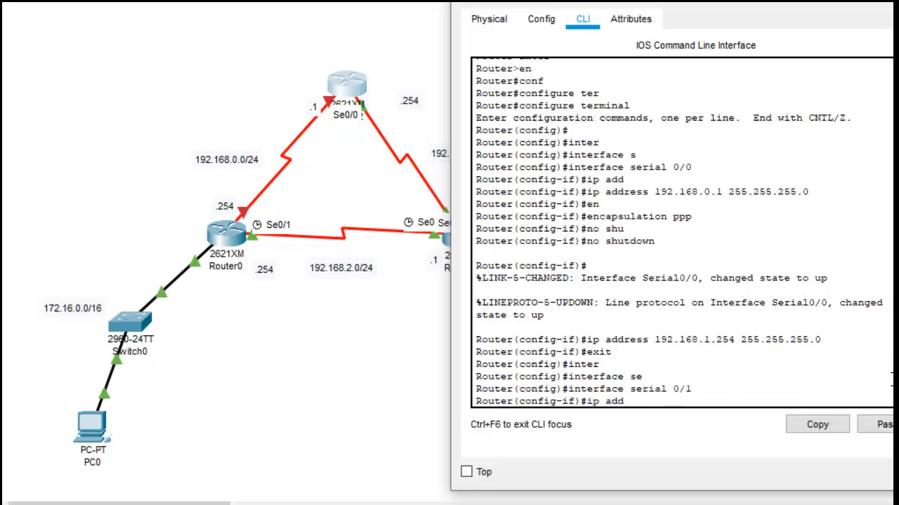
{"action": "key", "text": "Tab"}
{"action": "type", "text": "19"}
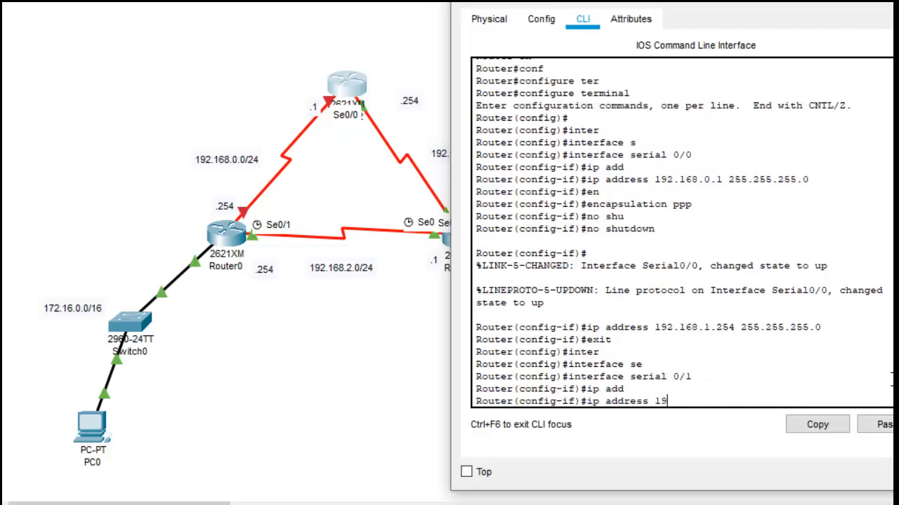
{"action": "type", "text": "2.168.0.1 255"}
{"action": "type", "text": ".255.255.0"}
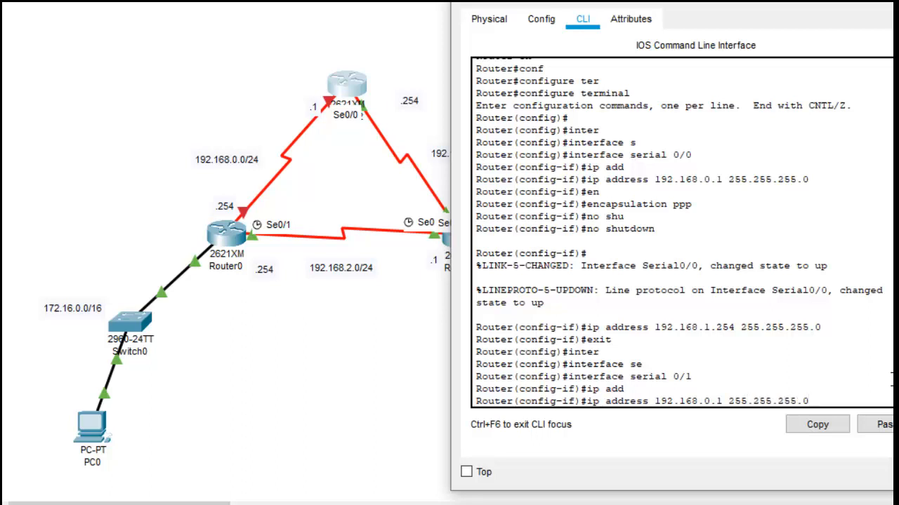
{"action": "key", "text": "Return"}
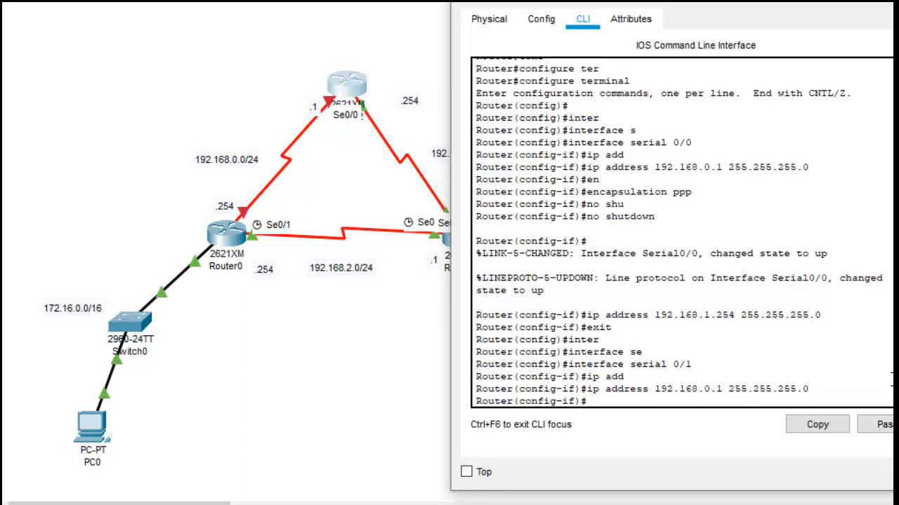
Step: Set the encapsulation of the top router's serial 0/1 to PPP and enable the interface with no shutdown
{"action": "type", "text": "noshu"}
{"action": "key", "text": "BackSpace"}
{"action": "key", "text": "BackSpace"}
{"action": "key", "text": "BackSpace"}
{"action": "key", "text": "BackSpace"}
{"action": "key", "text": "BackSpace"}
{"action": "type", "text": "en"}
{"action": "key", "text": "Tab"}
{"action": "type", "text": "ppp"}
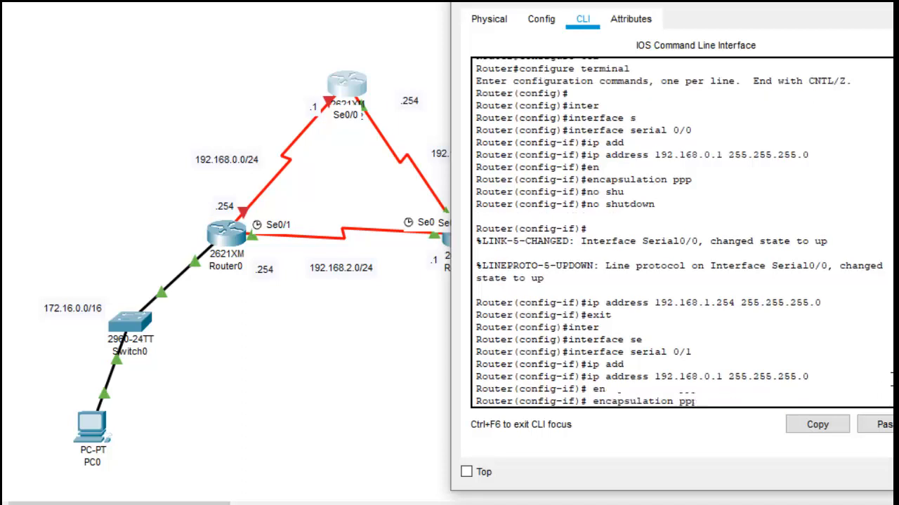
{"action": "key", "text": "Return"}
{"action": "type", "text": "no shut"}
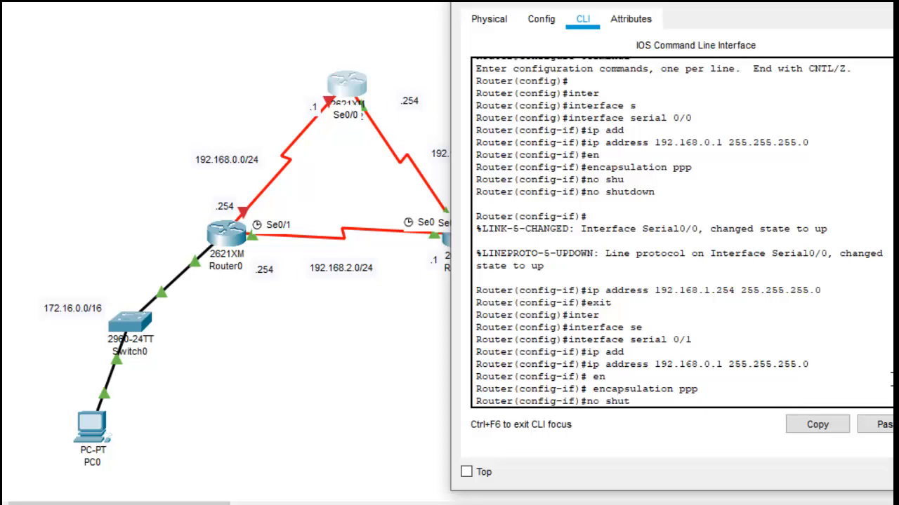
{"action": "key", "text": "Tab"}
{"action": "key", "text": "Return"}
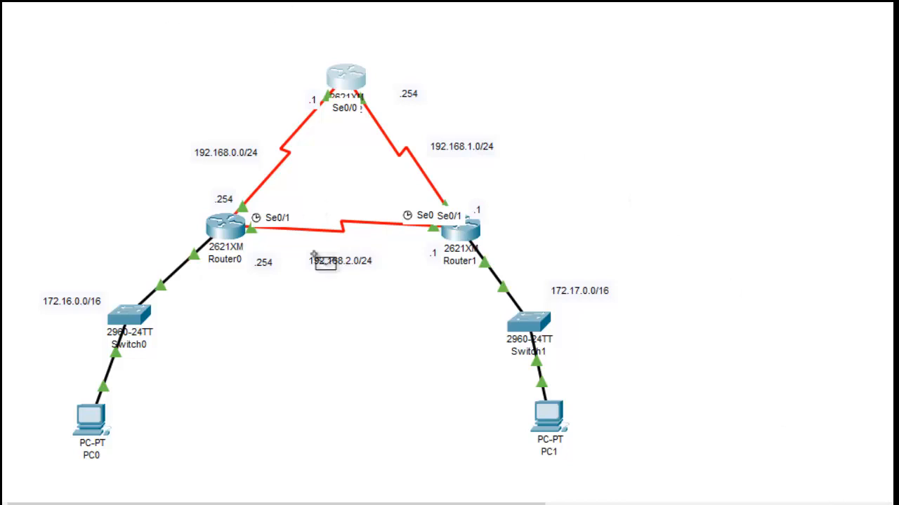
Step: Send a simple test PDU from PC1 to Router1 and review the delivery status of each sent PDU
{"action": "left_click", "coordinate": [553, 414]}
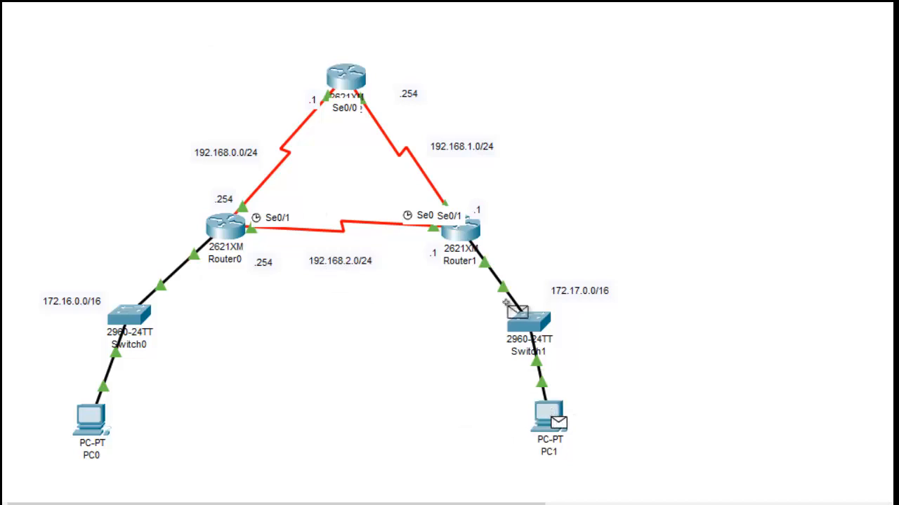
{"action": "left_click", "coordinate": [472, 239]}
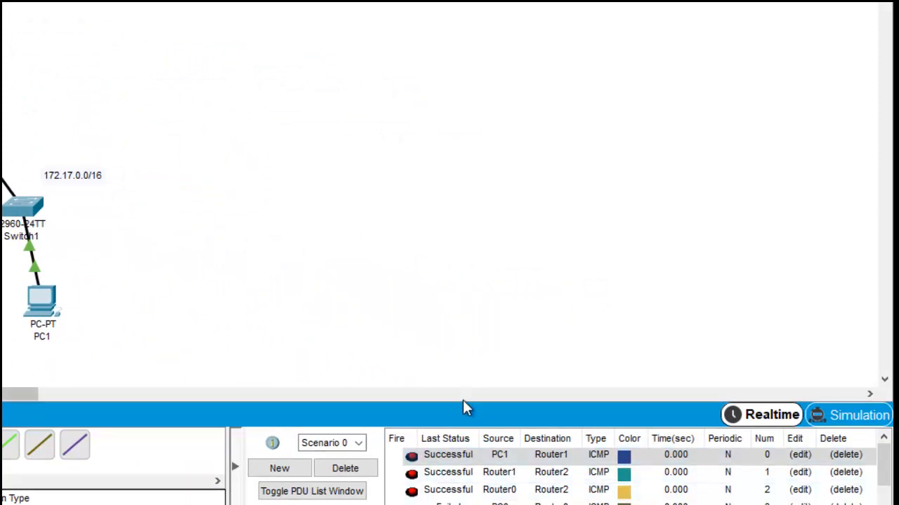
{"action": "left_click", "coordinate": [491, 455]}
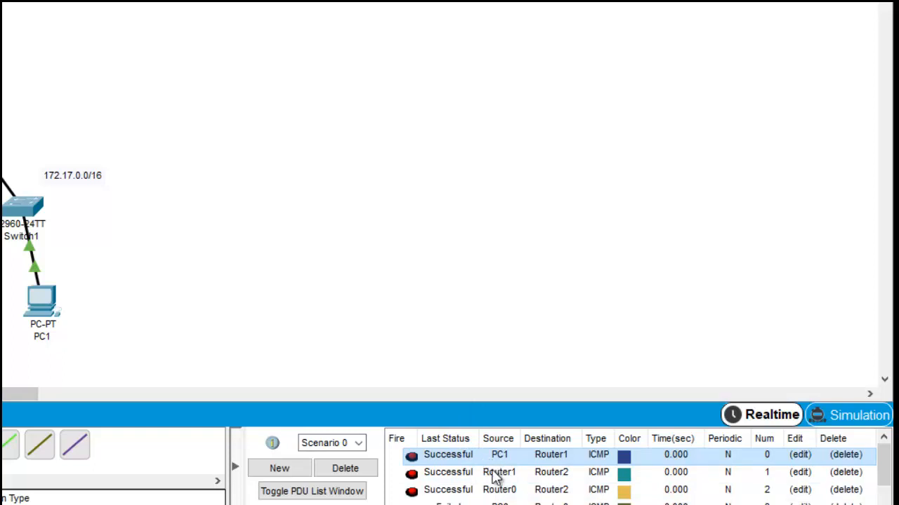
{"action": "left_click", "coordinate": [495, 474]}
{"action": "scroll", "coordinate": [495, 476], "scroll_direction": "down", "scroll_amount": 1}
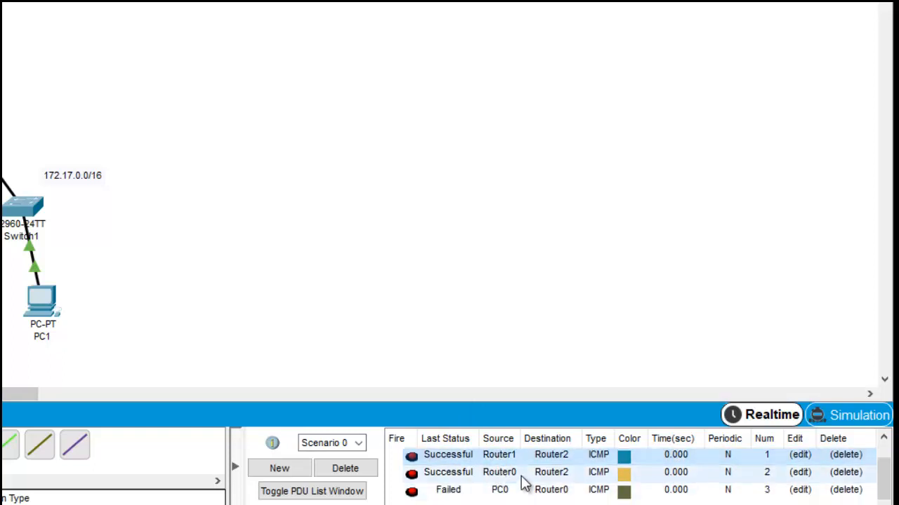
{"action": "left_click", "coordinate": [526, 475]}
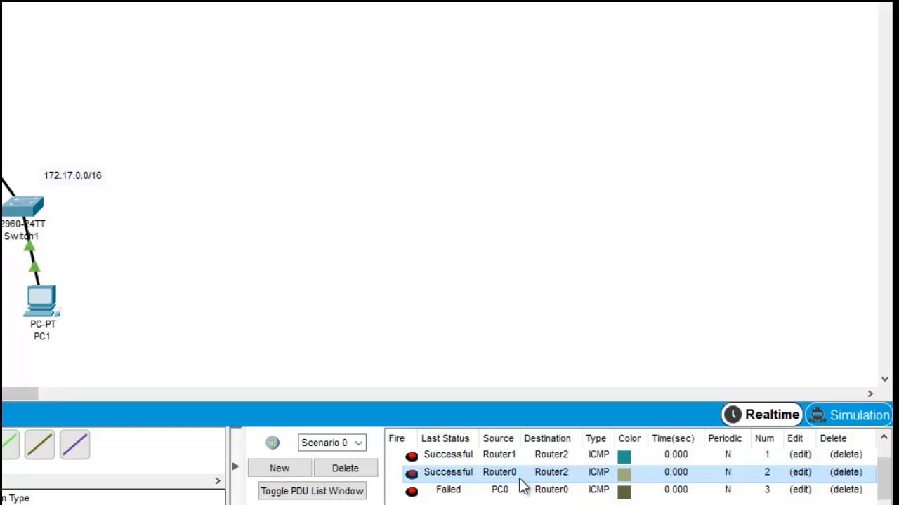
{"action": "left_click", "coordinate": [517, 492]}
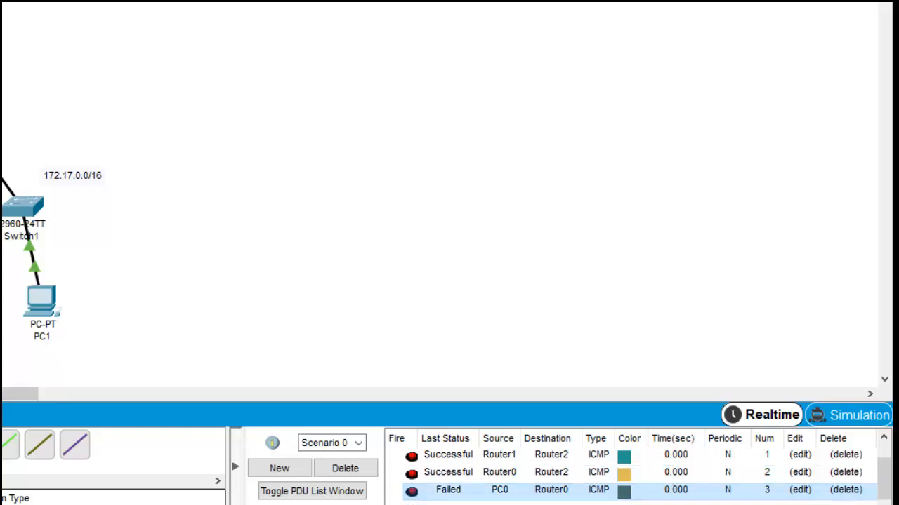
{"action": "scroll", "coordinate": [883, 474], "scroll_direction": "up", "scroll_amount": 1}
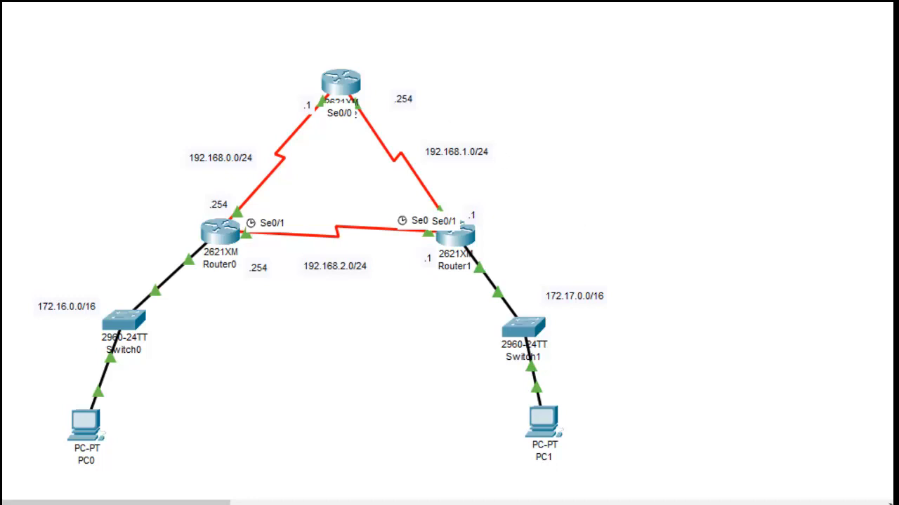
Step: Place a text note reading "area 50" on the empty canvas west of the top router
{"action": "left_click", "coordinate": [73, 116]}
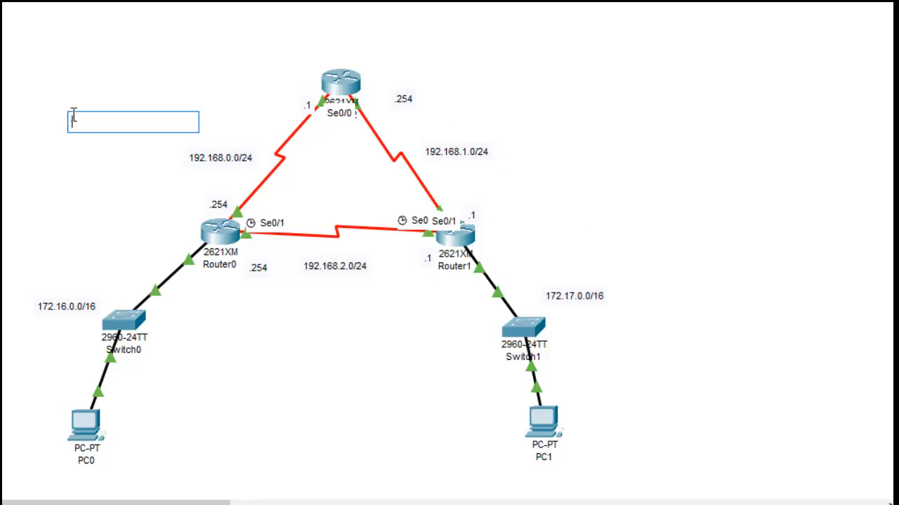
{"action": "type", "text": "area"}
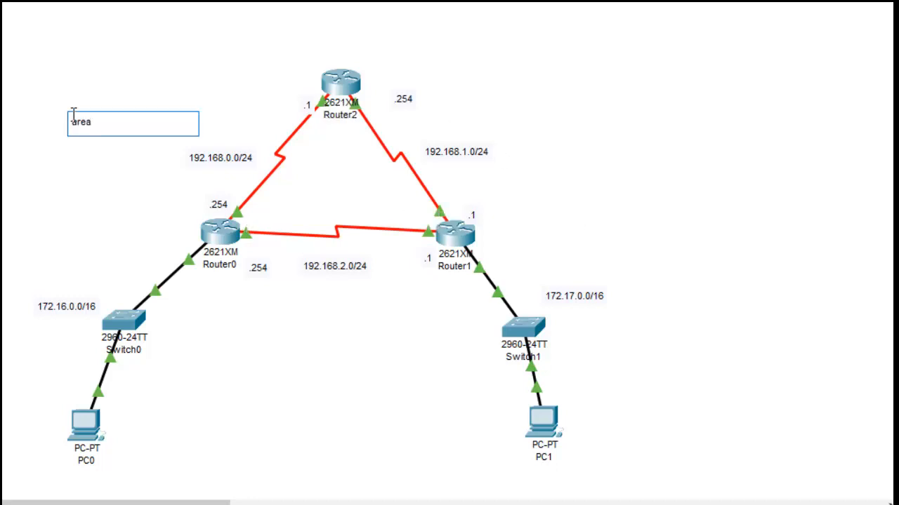
{"action": "type", "text": " 50"}
{"action": "left_click", "coordinate": [538, 107]}
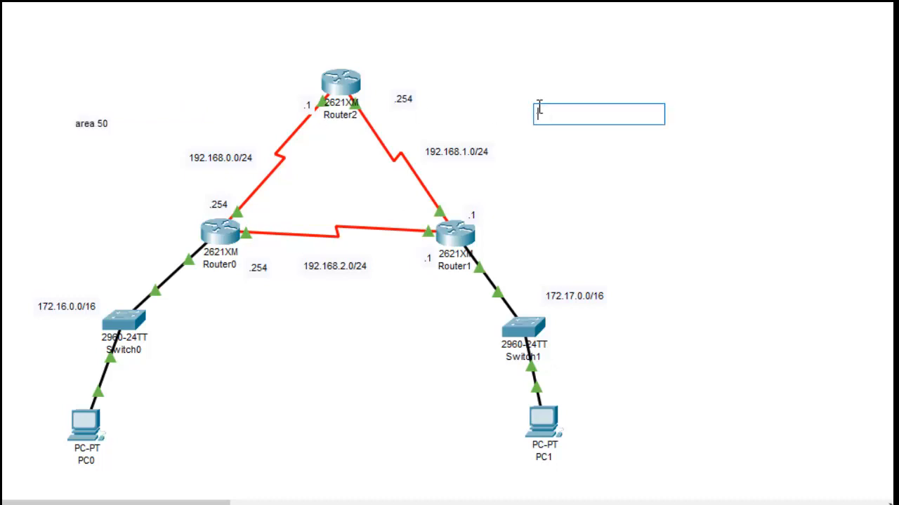
{"action": "left_click", "coordinate": [598, 212]}
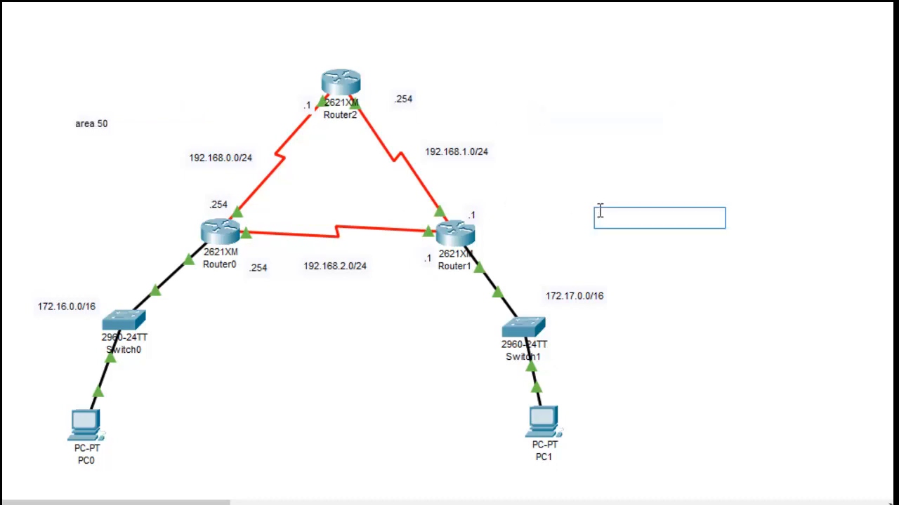
{"action": "key", "text": "Escape"}
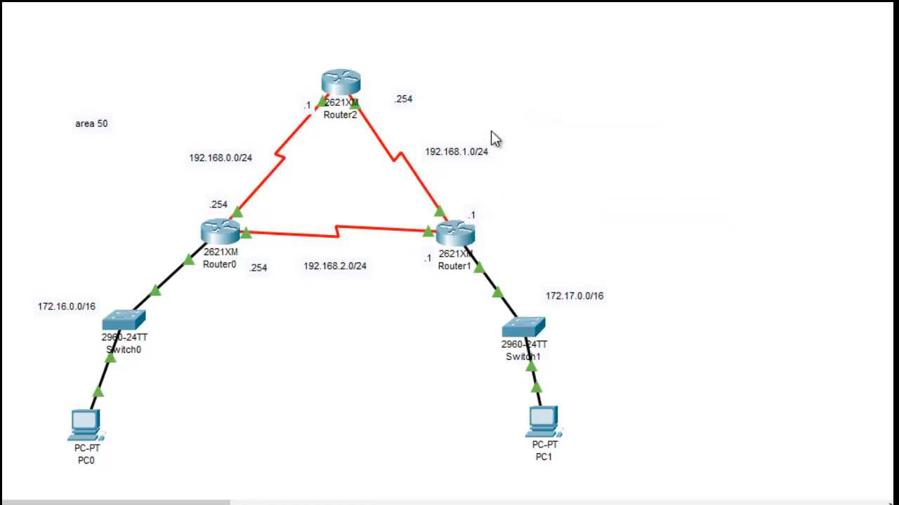
Step: Open Router1's command line and leave interface configuration for global configuration mode
{"action": "left_click", "coordinate": [452, 236]}
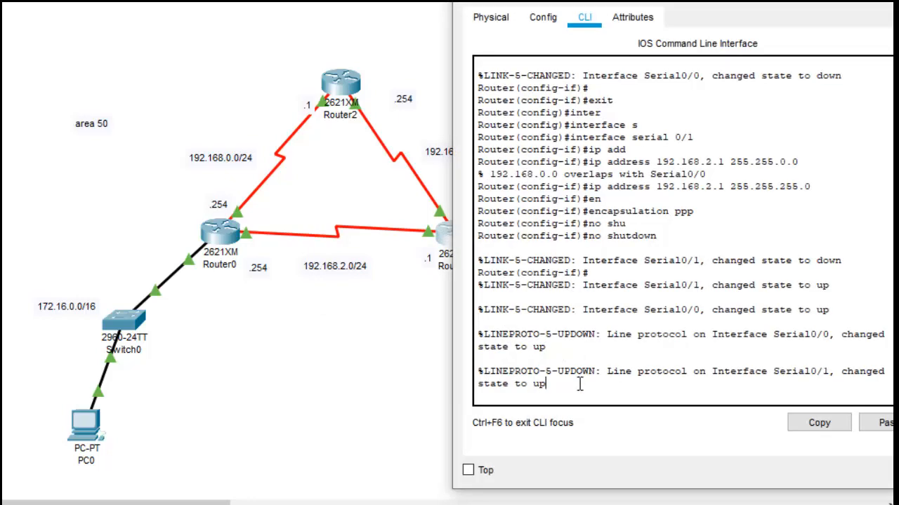
{"action": "key", "text": "Return"}
{"action": "key", "text": "Return"}
{"action": "type", "text": "exit"}
{"action": "key", "text": "Return"}
{"action": "key", "text": "Return"}
{"action": "key", "text": "Return"}
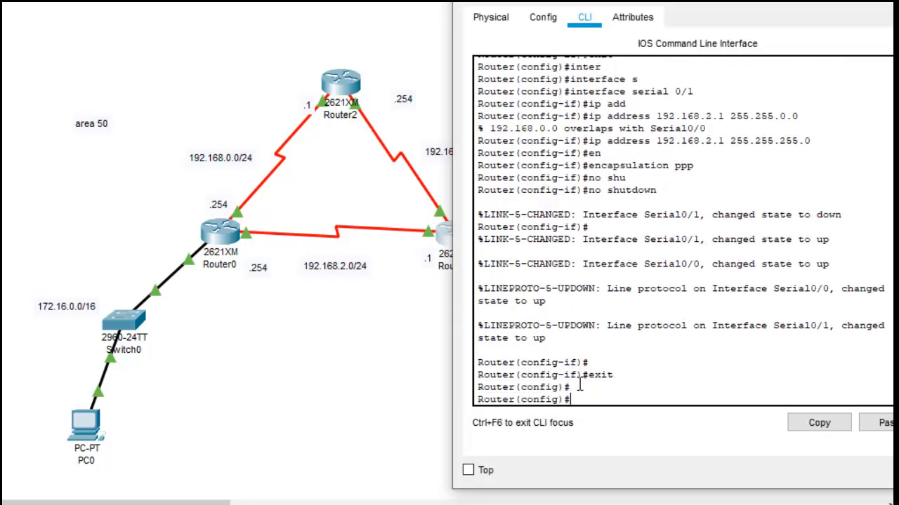
Step: Check the allowed OSPF process ID range on Router1 and start OSPF with process ID 100
{"action": "type", "text": "route"}
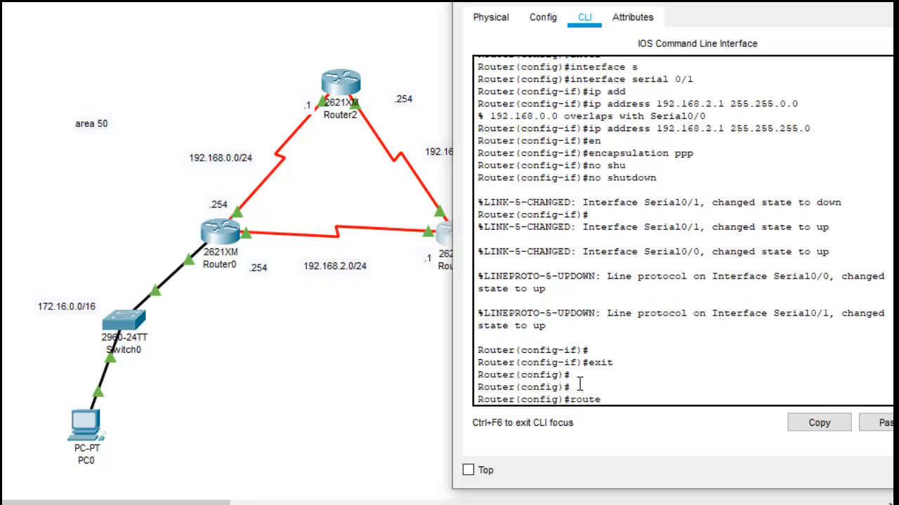
{"action": "type", "text": "r osp"}
{"action": "key", "text": "Tab"}
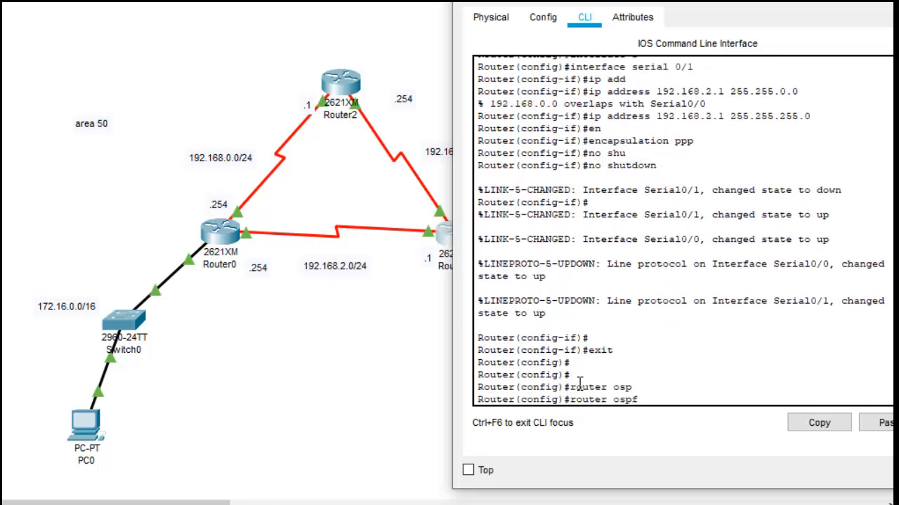
{"action": "type", "text": "100"}
{"action": "key", "text": "BackSpace"}
{"action": "key", "text": "BackSpace"}
{"action": "key", "text": "BackSpace"}
{"action": "type", "text": "?"}
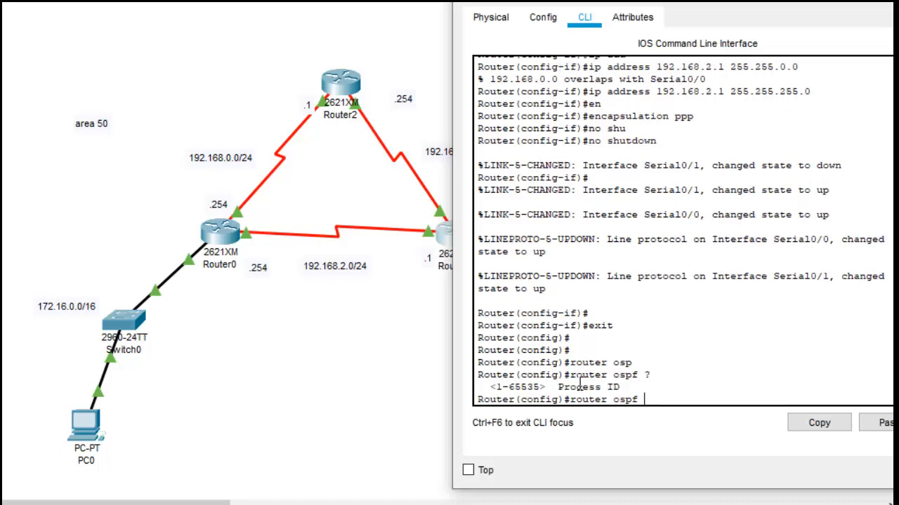
{"action": "type", "text": "100"}
{"action": "key", "text": "Return"}
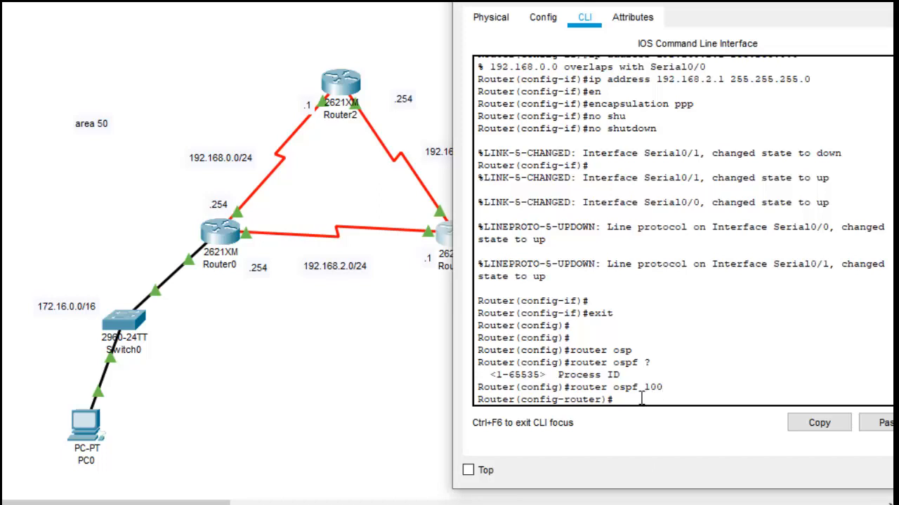
Step: Add network 192.168.1.0 with wildcard mask 0.0.0.255 in area 50 to Router1's OSPF process
{"action": "type", "text": "net"}
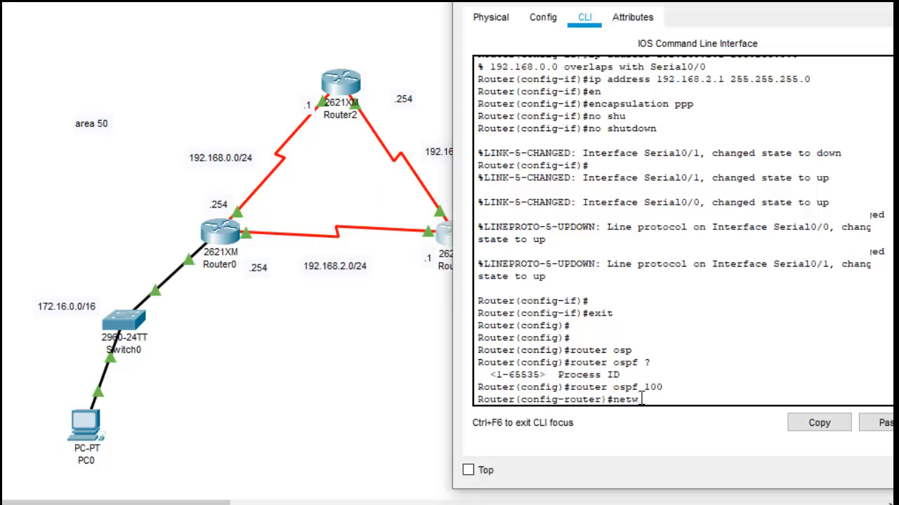
{"action": "type", "text": "w"}
{"action": "key", "text": "Tab"}
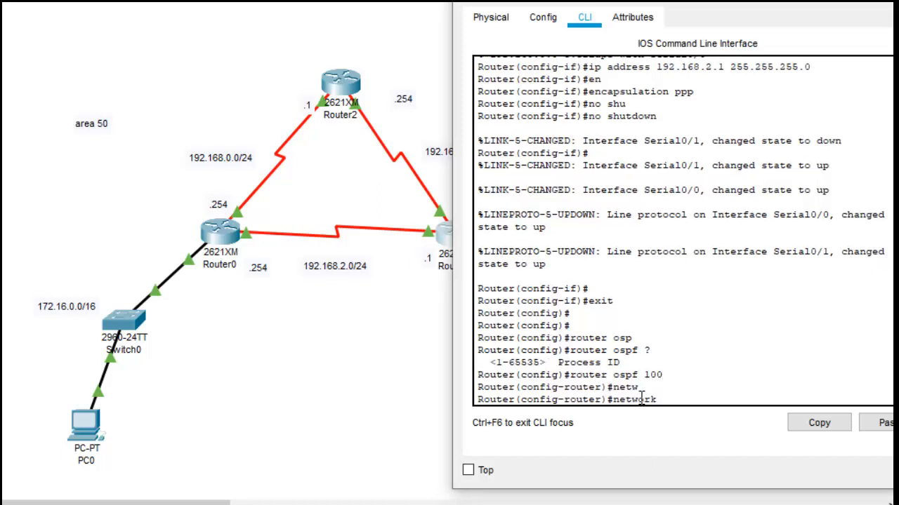
{"action": "type", "text": "192.168."}
{"action": "left_click_drag", "start_coordinate": [730, 7], "coordinate": [411, 12]}
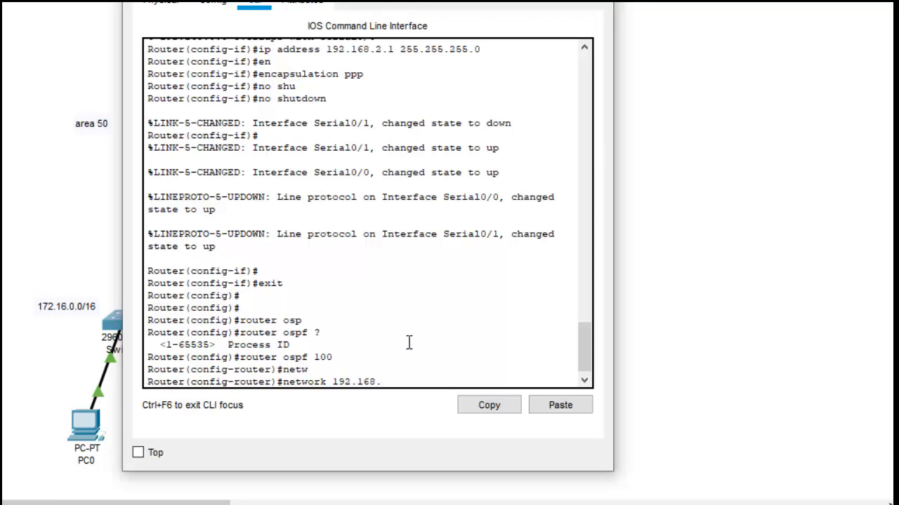
{"action": "type", "text": "1.0 0.0.0.255 area"}
{"action": "key", "text": "Tab"}
{"action": "type", "text": "50"}
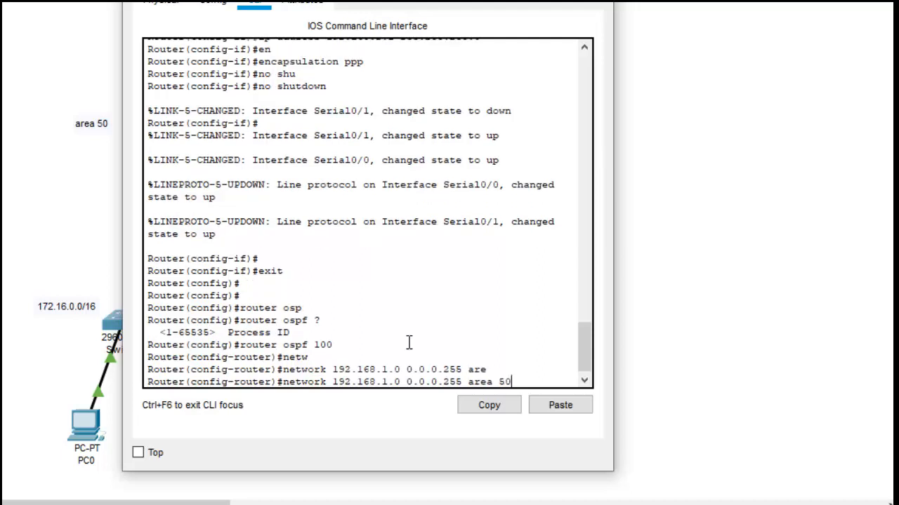
{"action": "key", "text": "Return"}
Step: Add network 192.168.2.0 with wildcard mask 0.0.0.255 in area 50 to Router1's OSPF process
{"action": "type", "text": "n"}
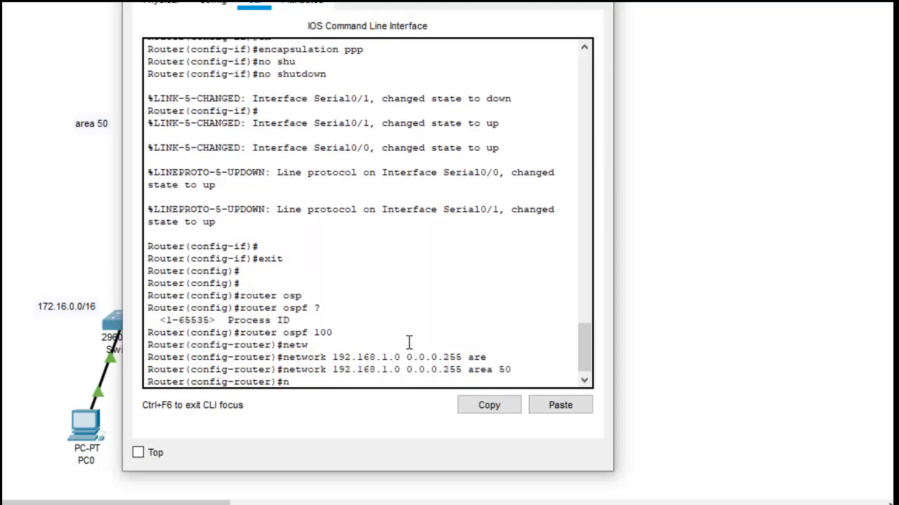
{"action": "type", "text": "et"}
{"action": "key", "text": "Tab"}
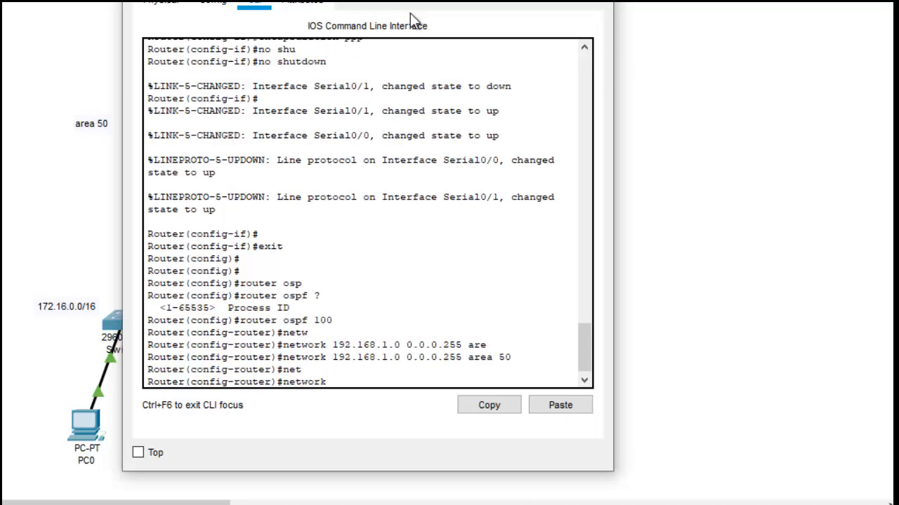
{"action": "left_click_drag", "start_coordinate": [423, 2], "coordinate": [444, 2]}
{"action": "type", "text": "192"}
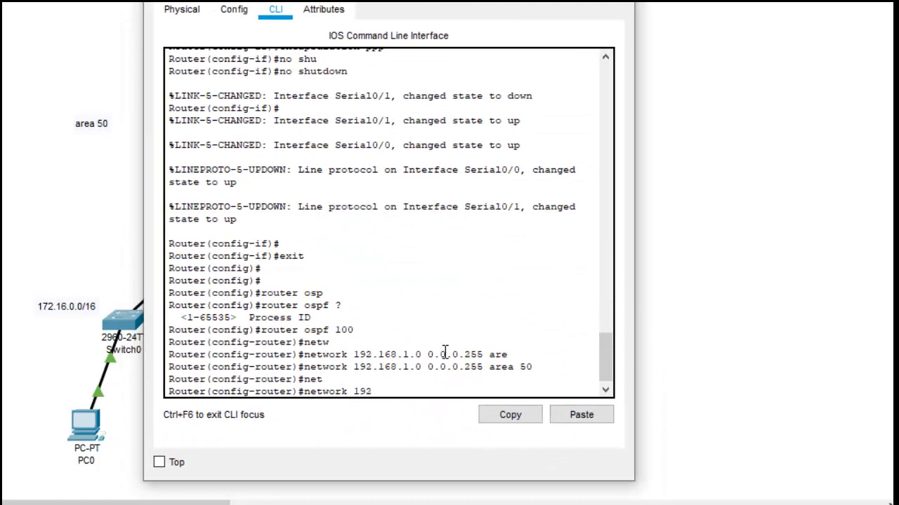
{"action": "type", "text": ".168.2.0 0.0.0.255"}
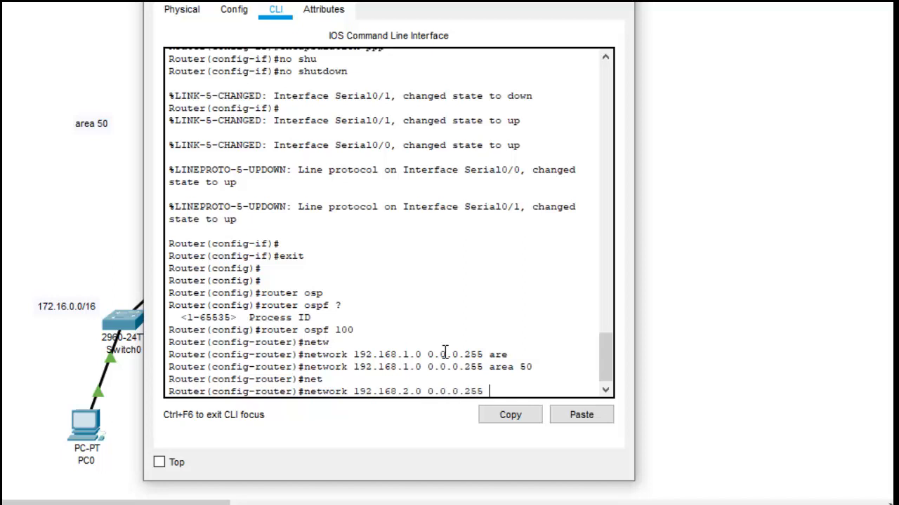
{"action": "type", "text": " are"}
{"action": "key", "text": "Tab"}
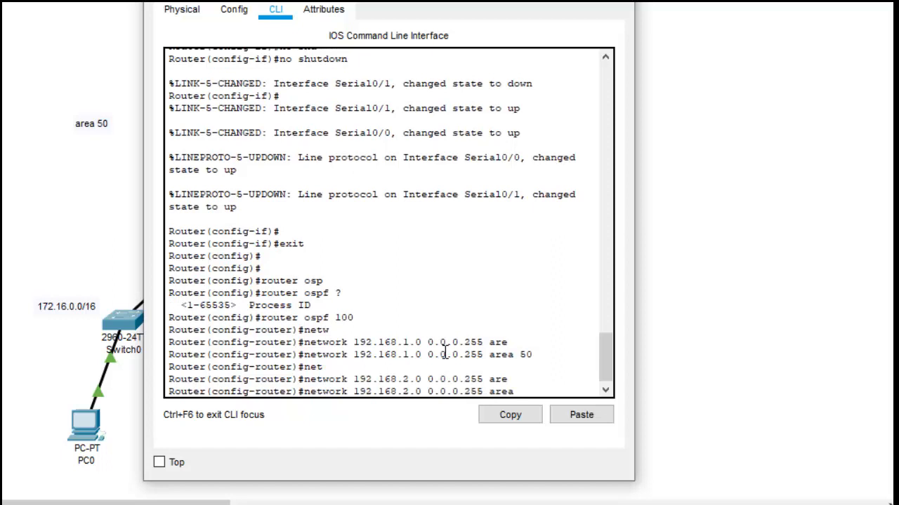
{"action": "type", "text": "50"}
{"action": "key", "text": "Return"}
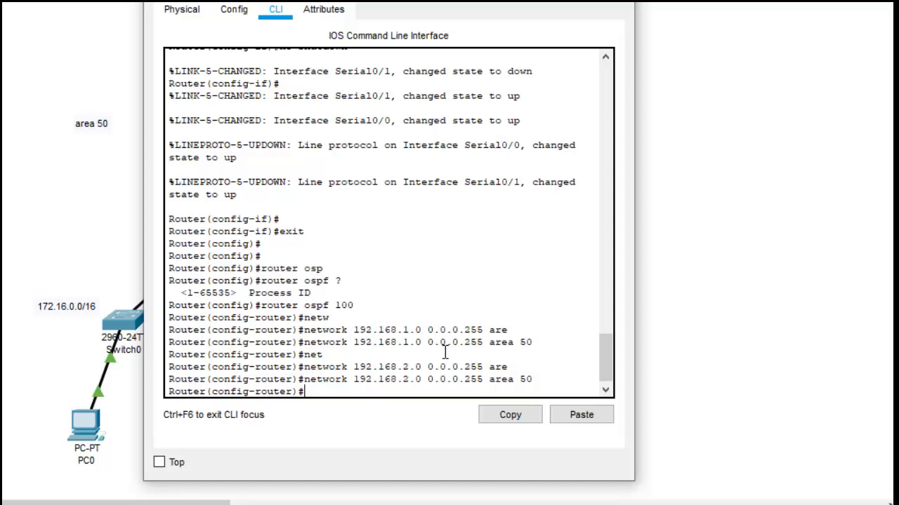
Step: Set the default cost of area 50 to 100 in Router1's OSPF configuration
{"action": "type", "text": "re"}
{"action": "key", "text": "Return"}
{"action": "type", "text": "area "}
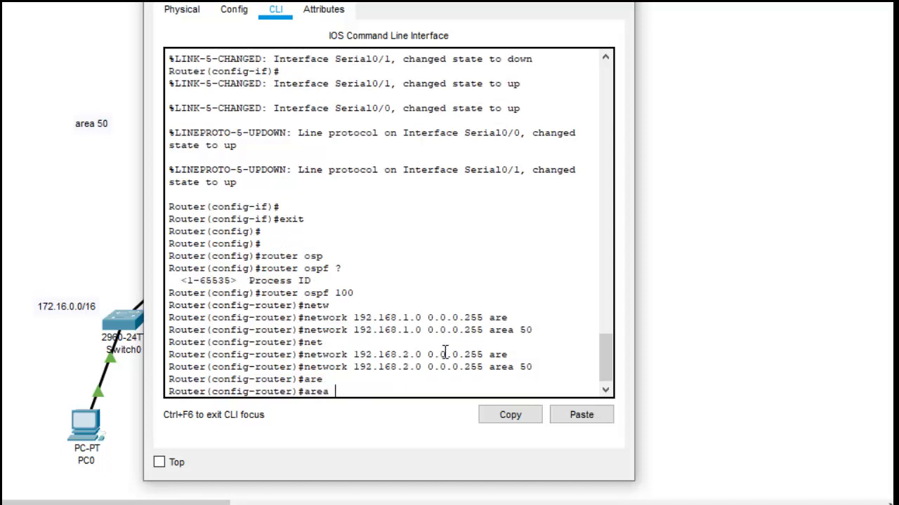
{"action": "type", "text": "50 def"}
{"action": "key", "text": "Tab"}
{"action": "type", "text": "100"}
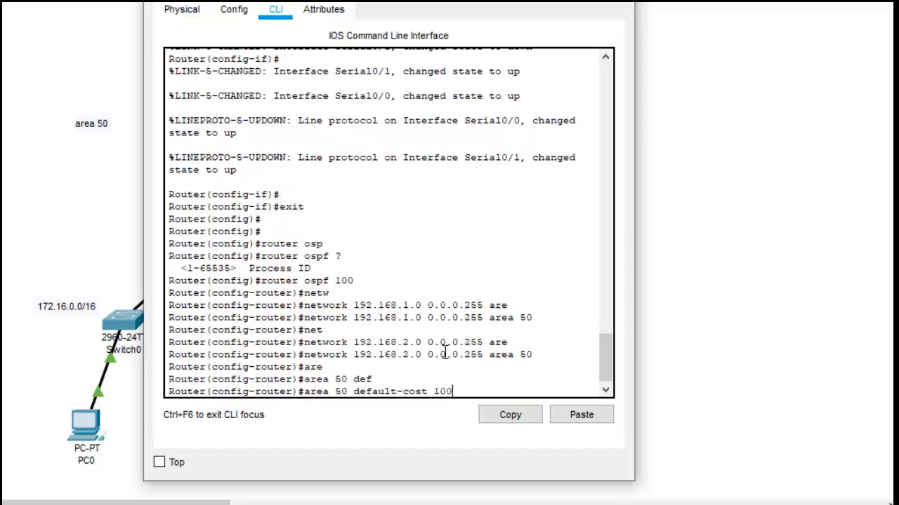
{"action": "key", "text": "Return"}
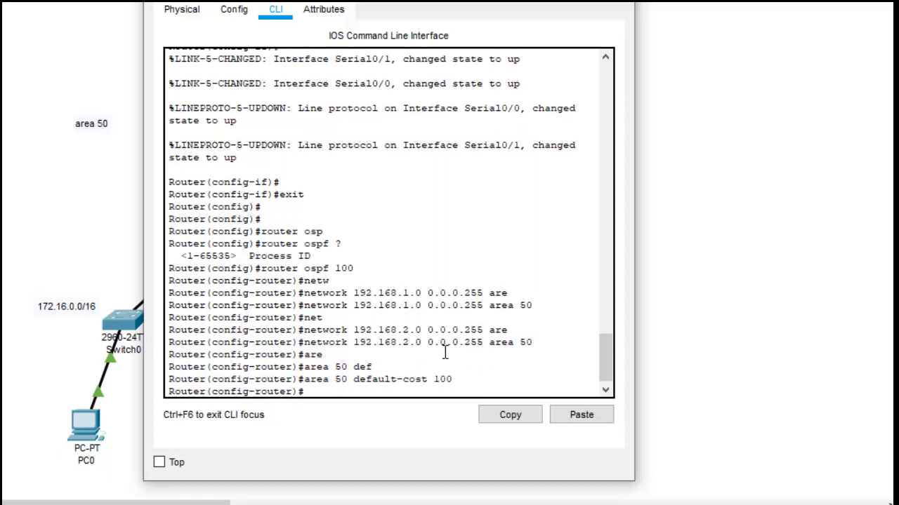
Step: Add network 172.17.0.0 with wildcard mask 0.0.255.255 in area 50 to Router1's OSPF process, then leave OSPF configuration and close Router1's window
{"action": "type", "text": "net"}
{"action": "key", "text": "Tab"}
{"action": "type", "text": "1"}
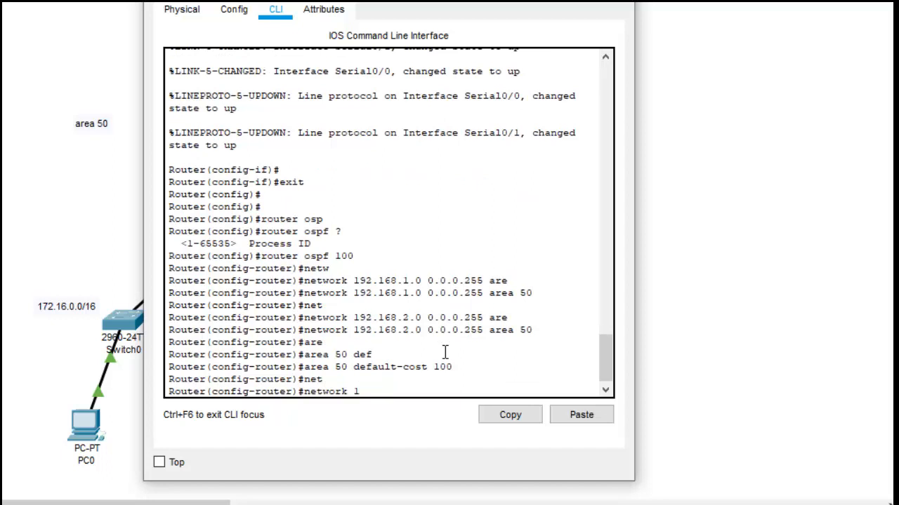
{"action": "type", "text": "72.17.0.0 0.0.255.255"}
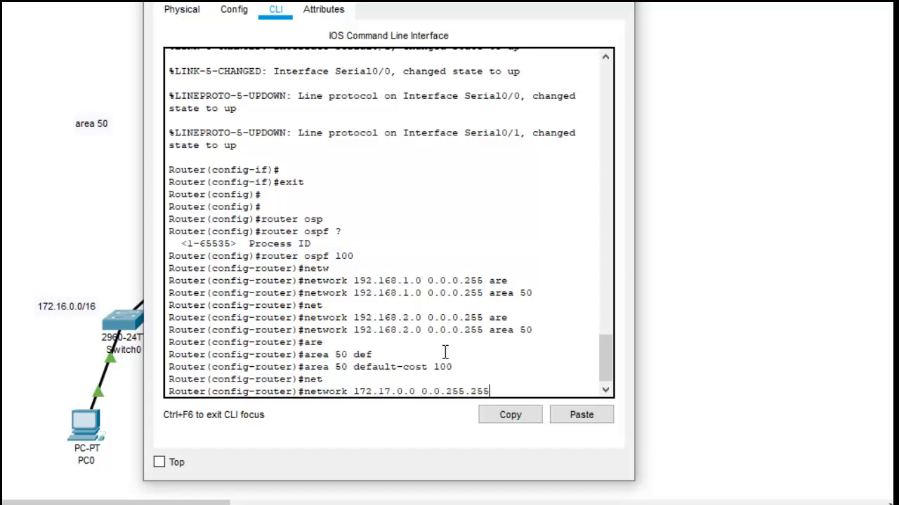
{"action": "type", "text": " are"}
{"action": "key", "text": "Tab"}
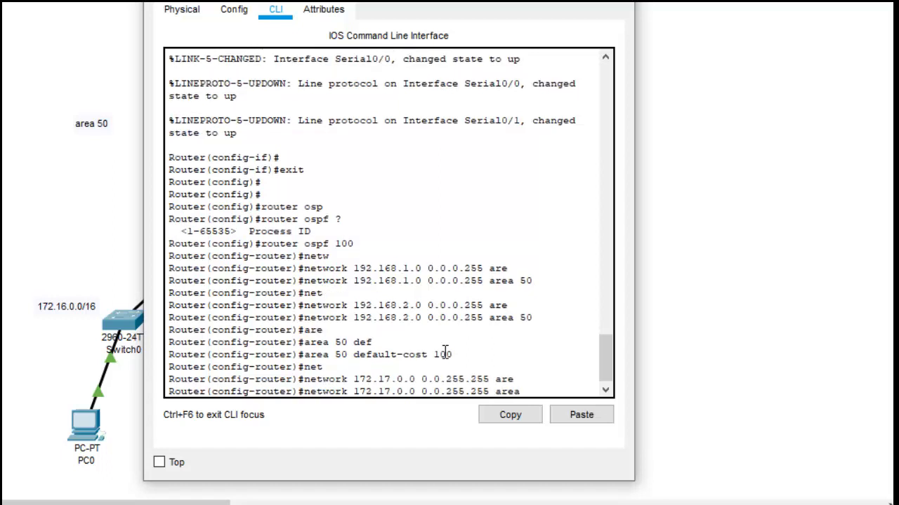
{"action": "type", "text": "50"}
{"action": "key", "text": "Return"}
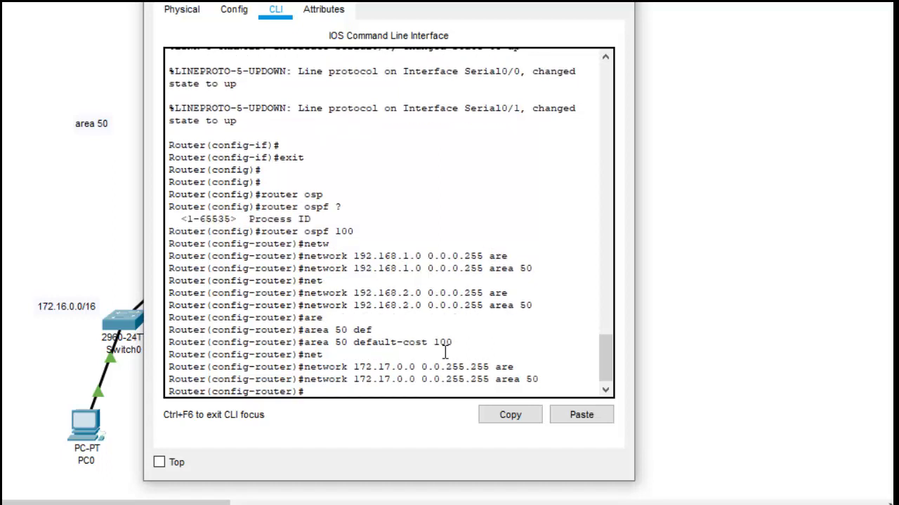
{"action": "type", "text": "exit"}
{"action": "key", "text": "Return"}
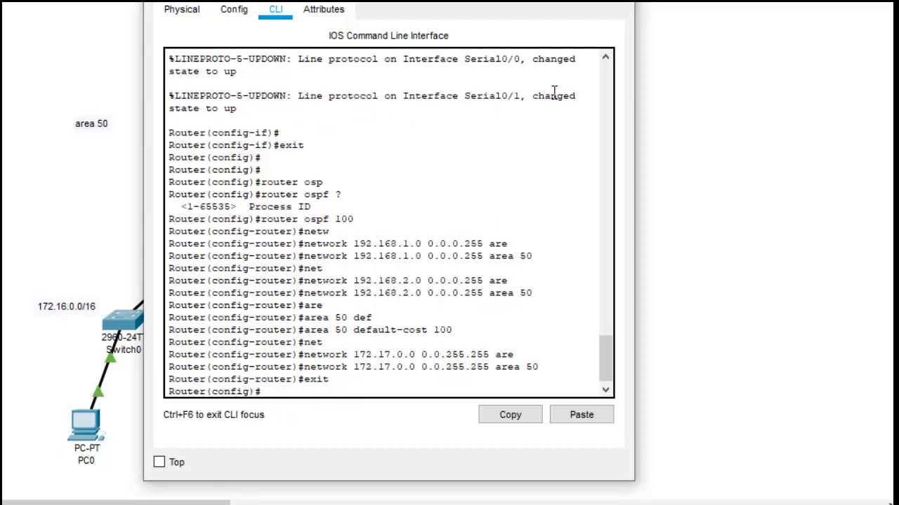
{"action": "left_click", "coordinate": [618, 0]}
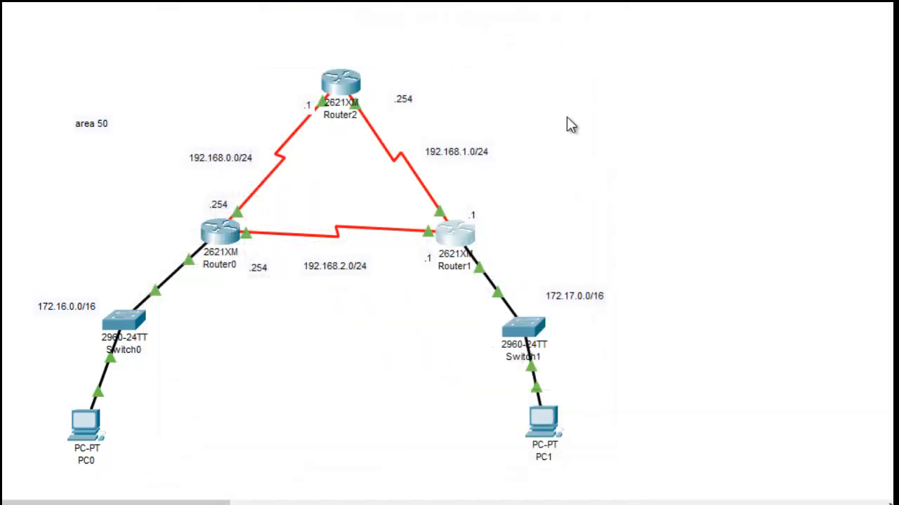
Step: Open Router2's command line, leave interface configuration and start OSPF with process ID 100
{"action": "left_click", "coordinate": [340, 83]}
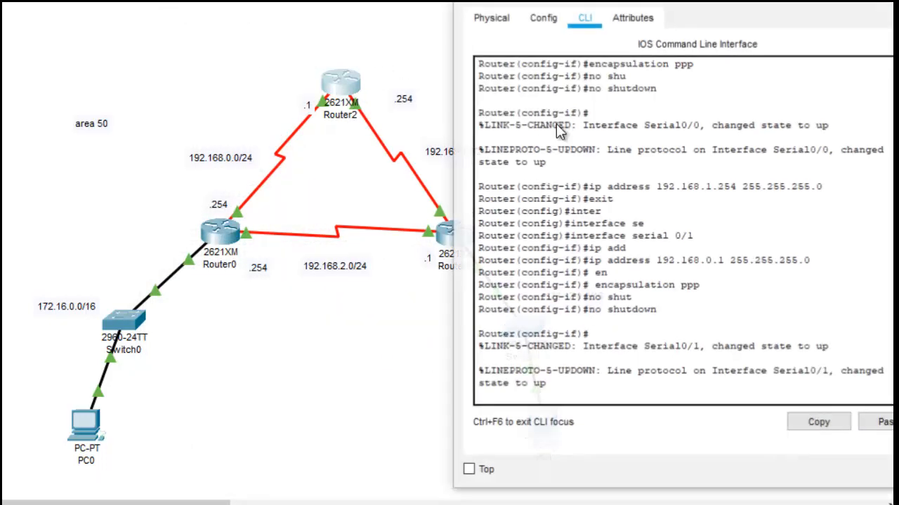
{"action": "key", "text": "Return"}
{"action": "key", "text": "Return"}
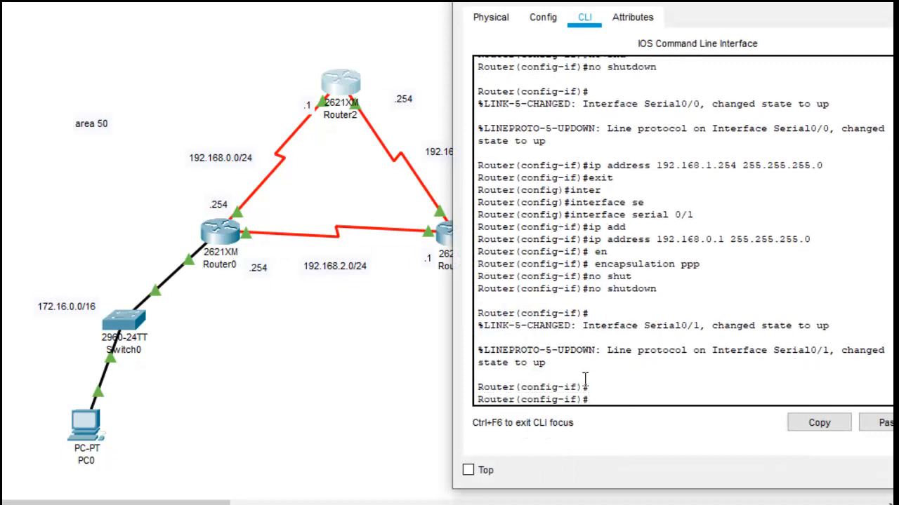
{"action": "type", "text": "exit"}
{"action": "key", "text": "Return"}
{"action": "type", "text": "r"}
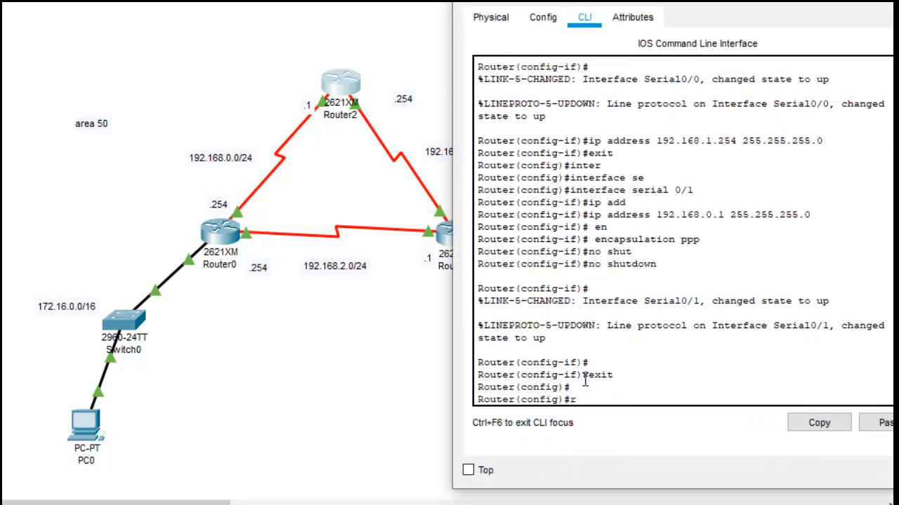
{"action": "type", "text": "outer os"}
{"action": "key", "text": "Tab"}
{"action": "type", "text": "100"}
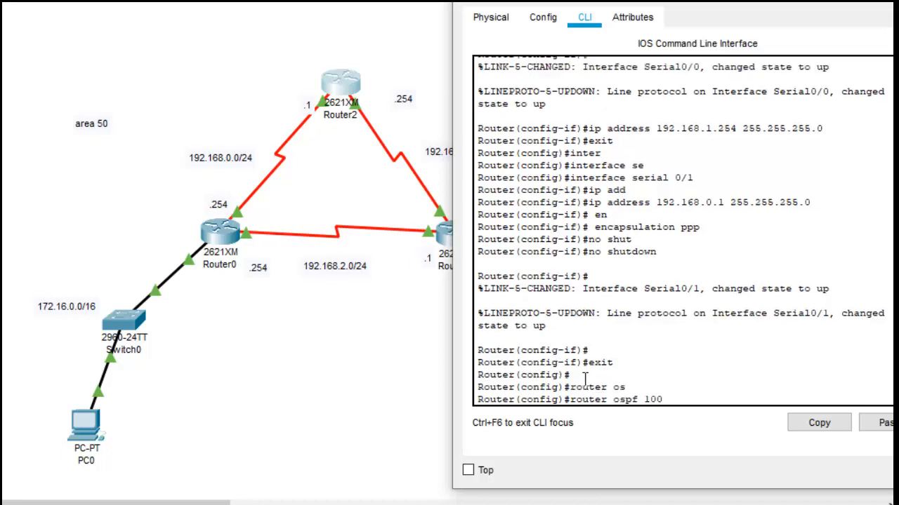
{"action": "key", "text": "Return"}
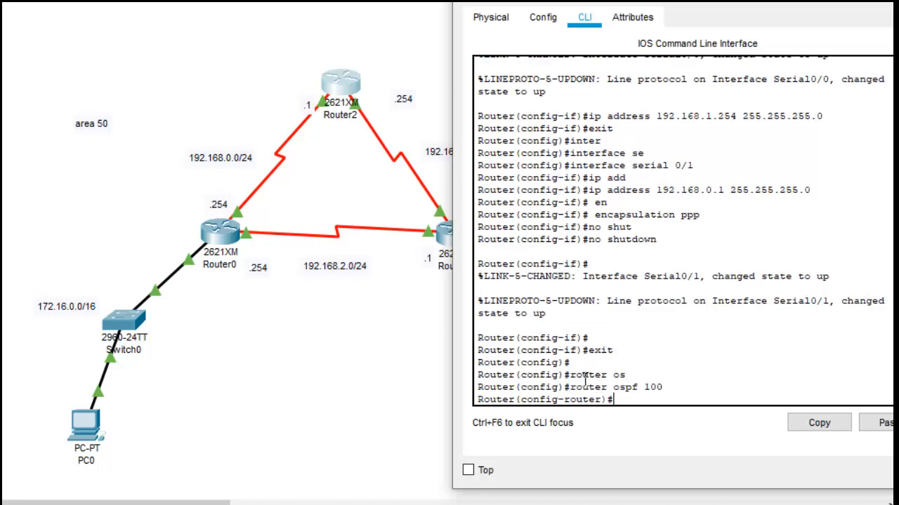
Step: Add network 192.168.0.0 with wildcard mask 0.0.0.255 in area 50 to Router2's OSPF process
{"action": "type", "text": "net"}
{"action": "key", "text": "Tab"}
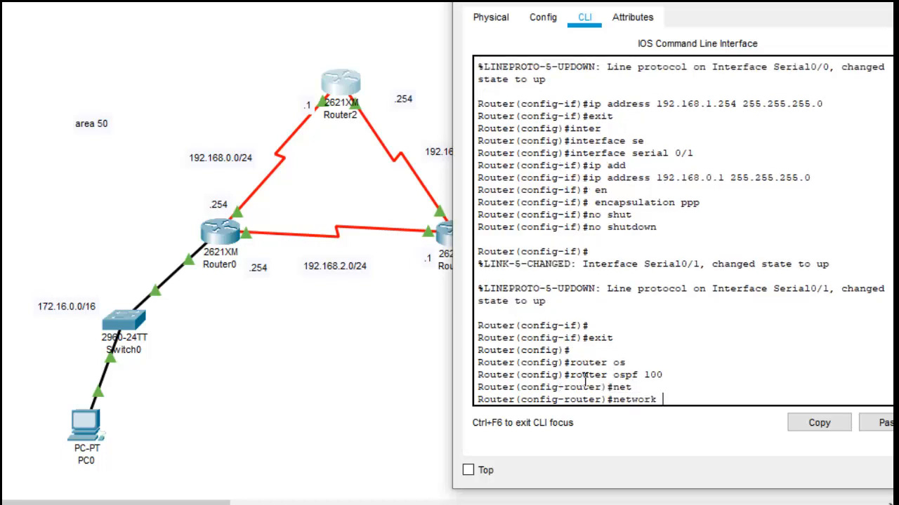
{"action": "type", "text": "192.168.0.0"}
{"action": "left_click_drag", "start_coordinate": [757, 5], "coordinate": [521, 3]}
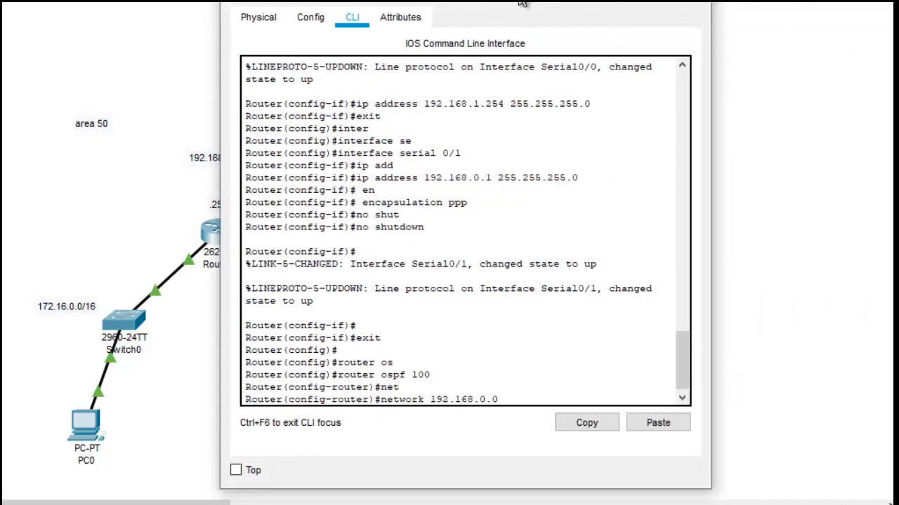
{"action": "type", "text": "0.0.0.255 are"}
{"action": "key", "text": "Tab"}
{"action": "type", "text": "50"}
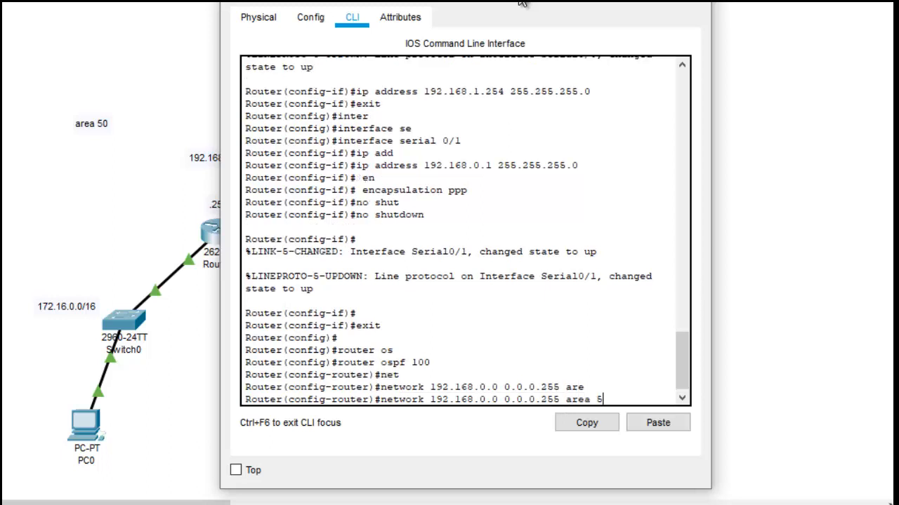
{"action": "key", "text": "Return"}
{"action": "type", "text": "192.168."}
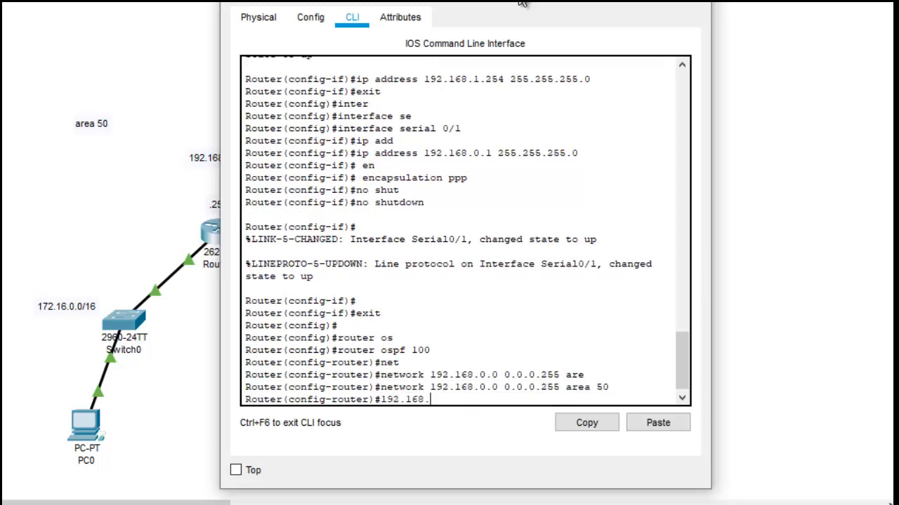
{"action": "key", "text": "BackSpace"}
{"action": "key", "text": "BackSpace"}
{"action": "key", "text": "BackSpace"}
{"action": "key", "text": "BackSpace"}
{"action": "key", "text": "BackSpace"}
{"action": "key", "text": "BackSpace"}
{"action": "key", "text": "BackSpace"}
{"action": "key", "text": "BackSpace"}
Step: Add network 192.168.1.0 with wildcard mask 0.0.0.255 in area 50 to Router2's OSPF process
{"action": "type", "text": "net"}
{"action": "key", "text": "Tab"}
{"action": "type", "text": "192"}
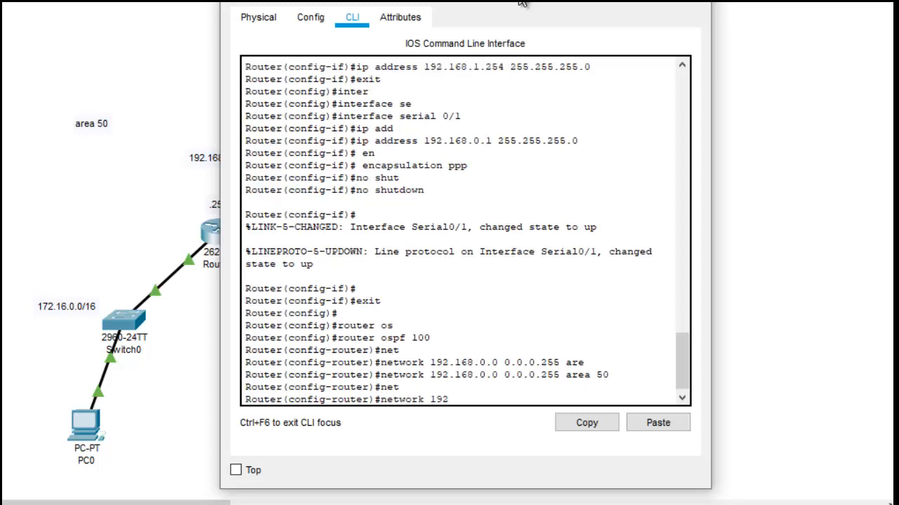
{"action": "type", "text": ".168.1.0"}
{"action": "mouse_move", "coordinate": [522, 3]}
{"action": "left_mouse_down"}
{"action": "mouse_move", "coordinate": [499, 133]}
{"action": "mouse_move", "coordinate": [511, 262]}
{"action": "mouse_move", "coordinate": [505, 1]}
{"action": "left_mouse_up"}
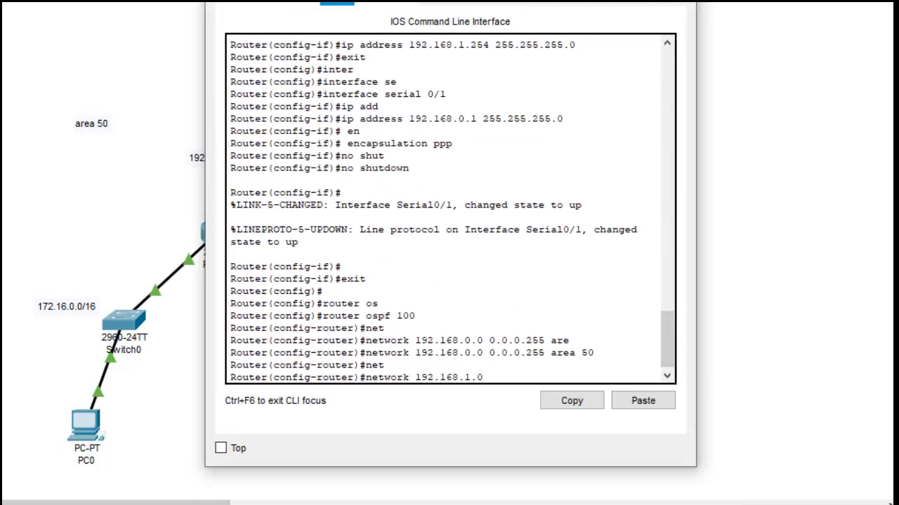
{"action": "type", "text": "0.0.0.255 are"}
{"action": "key", "text": "Tab"}
{"action": "type", "text": "50"}
{"action": "key", "text": "Return"}
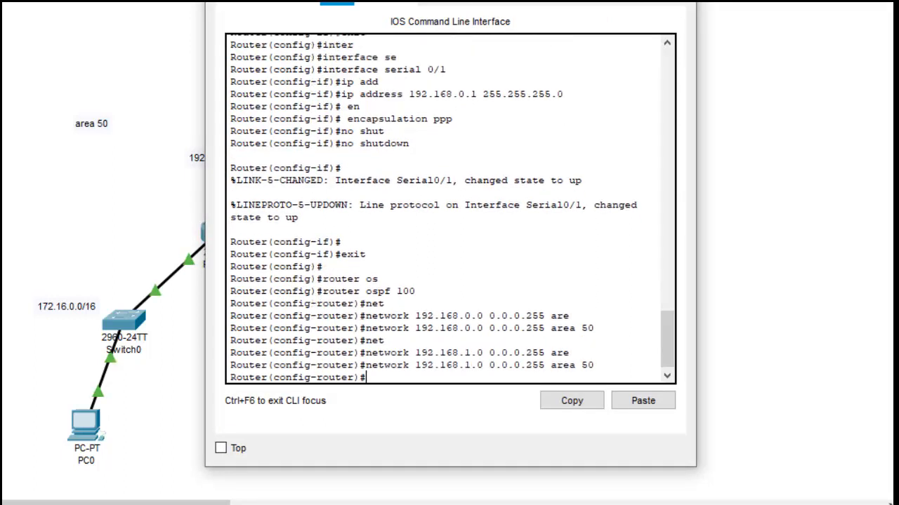
{"action": "type", "text": "exi"}
{"action": "key", "text": "BackSpace"}
{"action": "key", "text": "BackSpace"}
{"action": "key", "text": "BackSpace"}
{"action": "type", "text": "de"}
{"action": "key", "text": "Tab"}
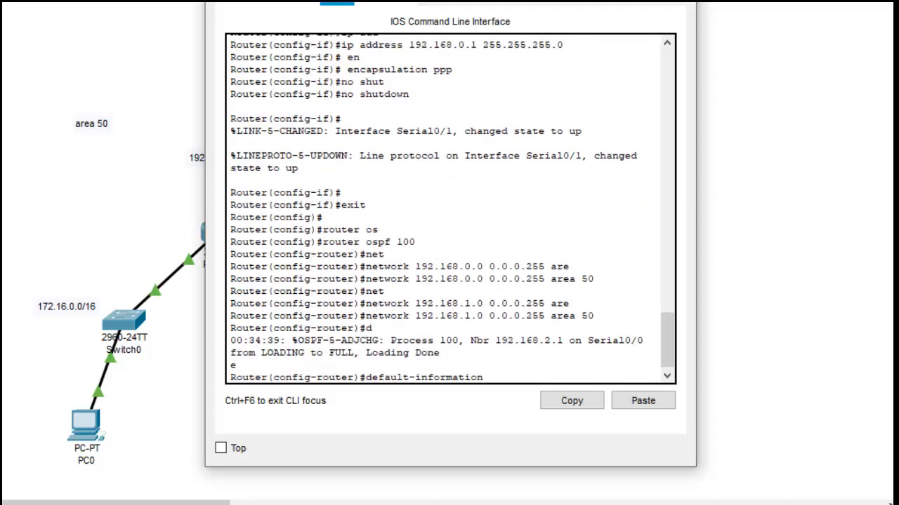
{"action": "key", "text": "BackSpace"}
{"action": "key", "text": "BackSpace"}
{"action": "key", "text": "BackSpace"}
{"action": "key", "text": "BackSpace"}
{"action": "key", "text": "BackSpace"}
{"action": "key", "text": "BackSpace"}
{"action": "key", "text": "BackSpace"}
{"action": "key", "text": "BackSpace"}
{"action": "key", "text": "BackSpace"}
{"action": "key", "text": "BackSpace"}
{"action": "key", "text": "BackSpace"}
{"action": "type", "text": "co"}
{"action": "key", "text": "Tab"}
{"action": "key", "text": "BackSpace"}
{"action": "key", "text": "BackSpace"}
{"action": "key", "text": "BackSpace"}
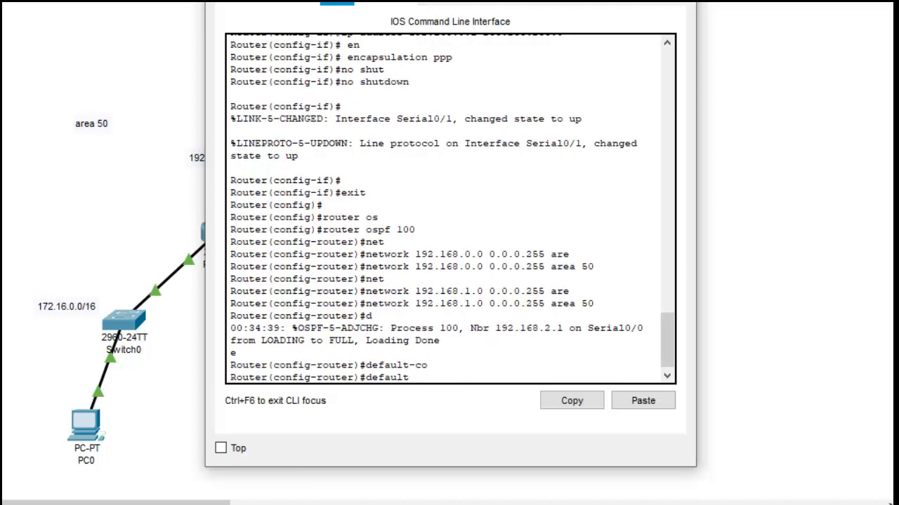
{"action": "key", "text": "BackSpace"}
{"action": "key", "text": "BackSpace"}
{"action": "key", "text": "BackSpace"}
{"action": "key", "text": "BackSpace"}
{"action": "key", "text": "BackSpace"}
{"action": "key", "text": "BackSpace"}
{"action": "type", "text": "efault-co"}
{"action": "key", "text": "Tab"}
{"action": "key", "text": "BackSpace"}
{"action": "key", "text": "BackSpace"}
{"action": "key", "text": "BackSpace"}
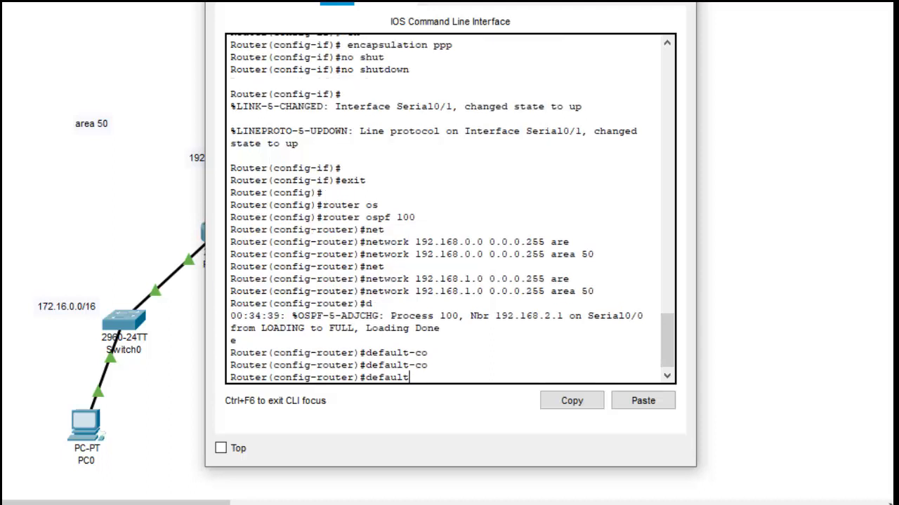
{"action": "key", "text": "BackSpace"}
{"action": "key", "text": "BackSpace"}
{"action": "key", "text": "BackSpace"}
{"action": "key", "text": "BackSpace"}
{"action": "key", "text": "BackSpace"}
{"action": "key", "text": "BackSpace"}
{"action": "key", "text": "BackSpace"}
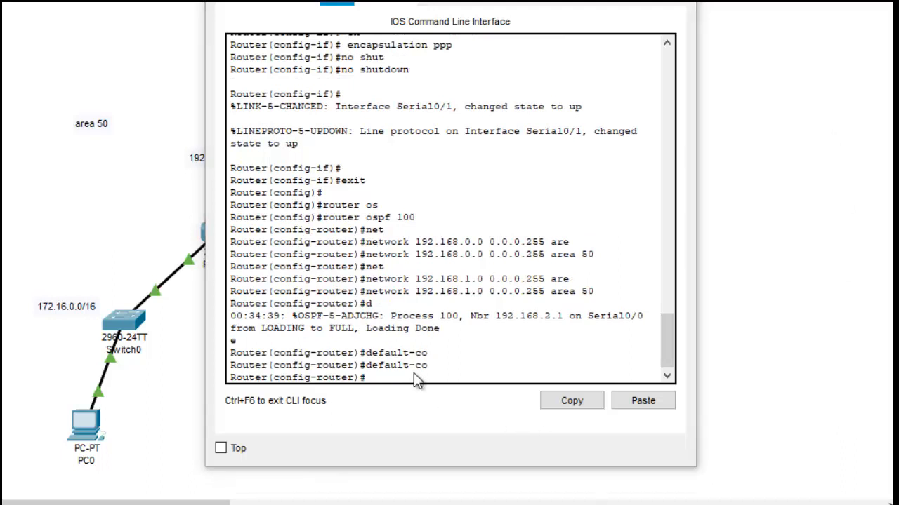
Step: Set the default cost of area 50 to 100 in Router2's OSPF configuration and close Router2's window
{"action": "type", "text": "are"}
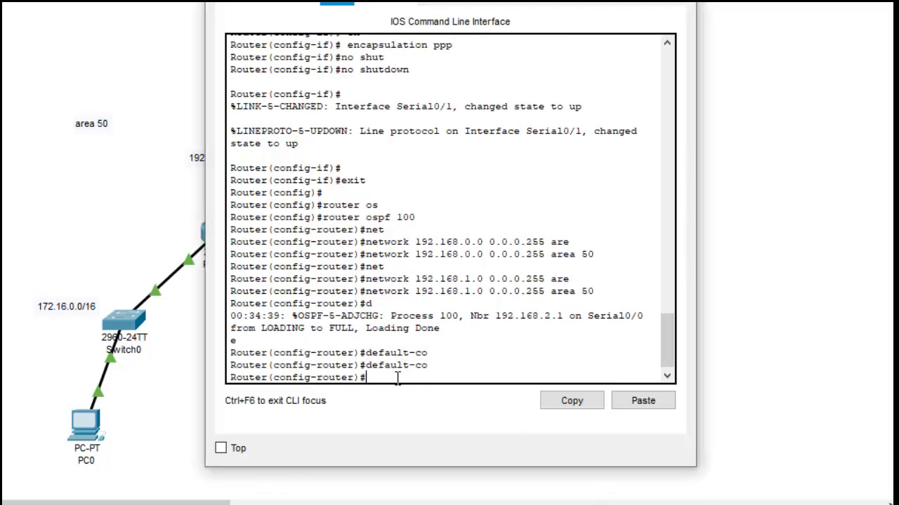
{"action": "key", "text": "Tab"}
{"action": "type", "text": "50"}
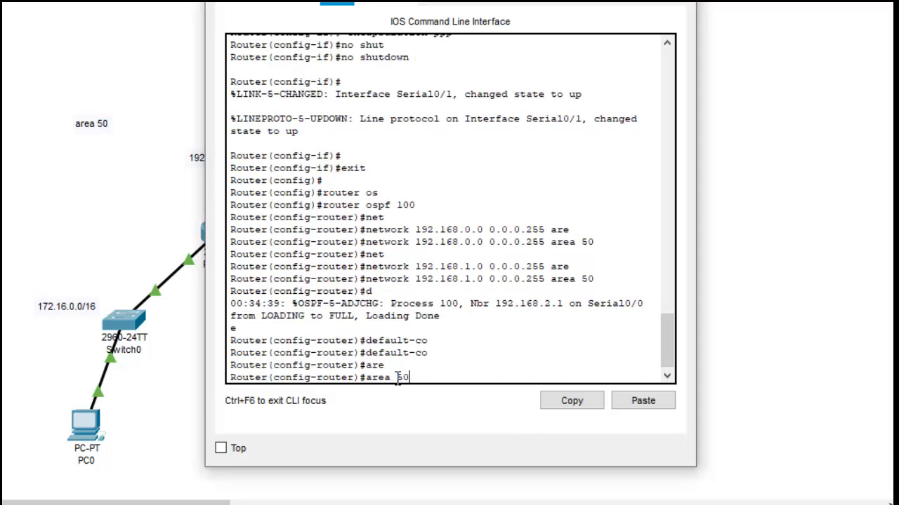
{"action": "type", "text": " def"}
{"action": "key", "text": "Tab"}
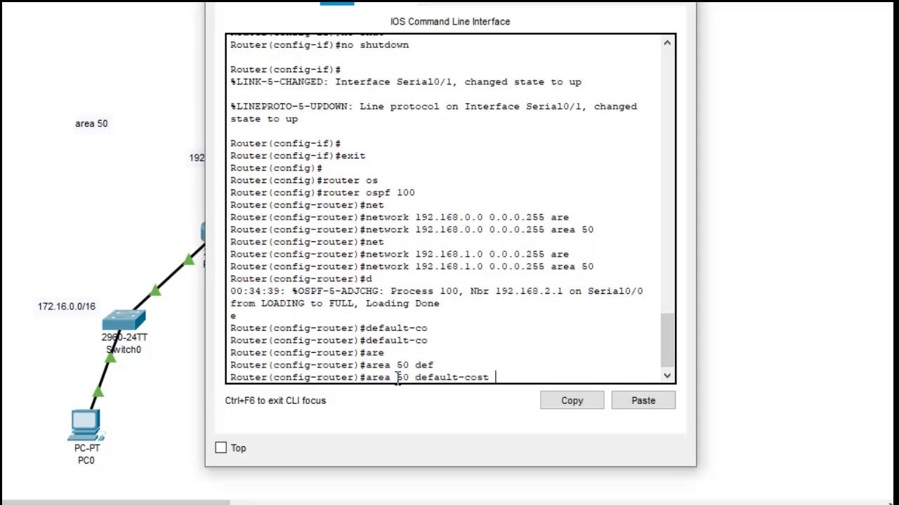
{"action": "type", "text": "100"}
{"action": "key", "text": "Return"}
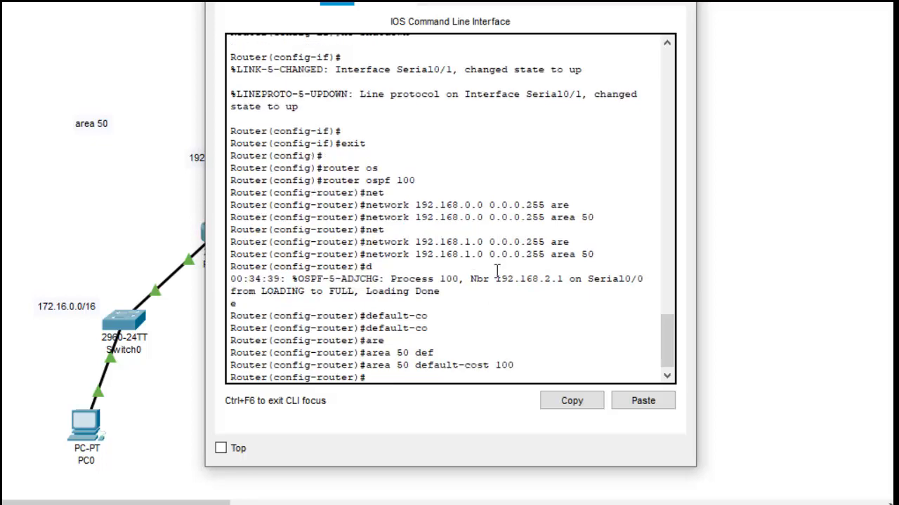
{"action": "left_click", "coordinate": [680, 2]}
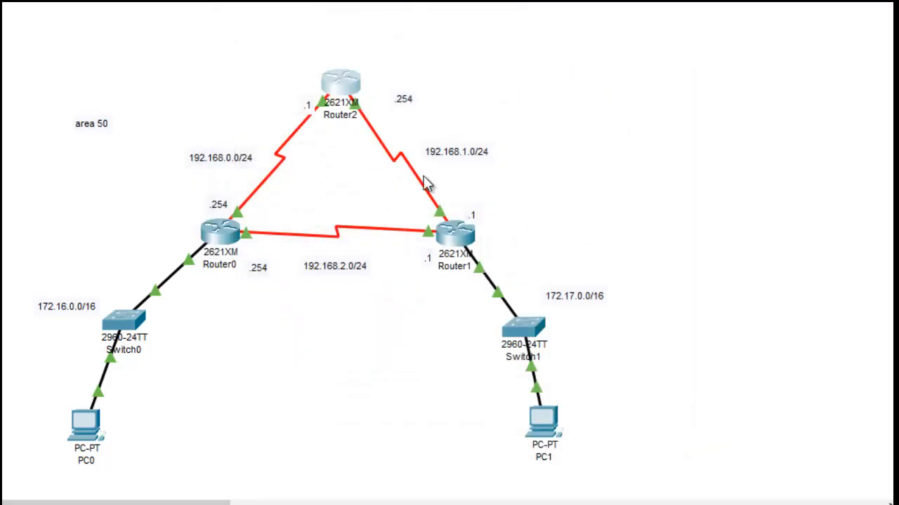
Step: Open Router0's command line, leave interface configuration and start OSPF with process ID 100
{"action": "left_click", "coordinate": [252, 344]}
{"action": "left_click", "coordinate": [219, 242]}
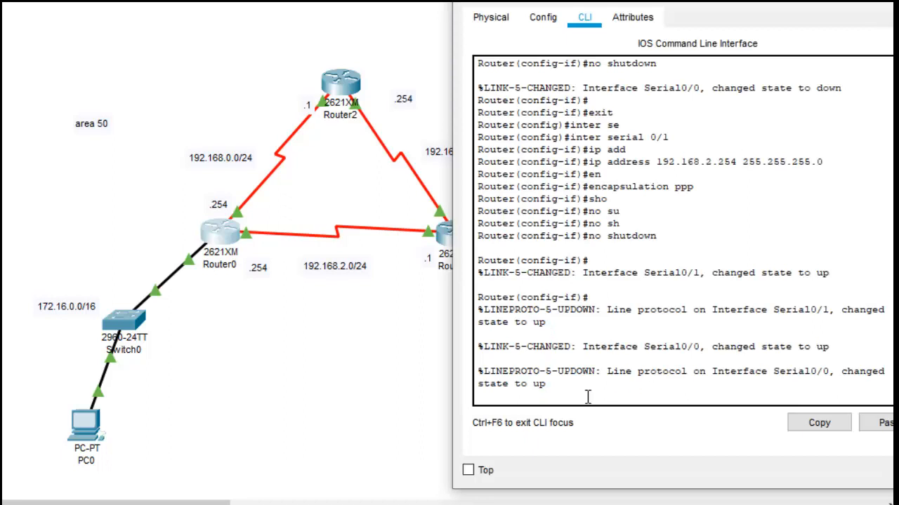
{"action": "left_click", "coordinate": [585, 395]}
{"action": "key", "text": "Return"}
{"action": "key", "text": "Return"}
{"action": "type", "text": "exit"}
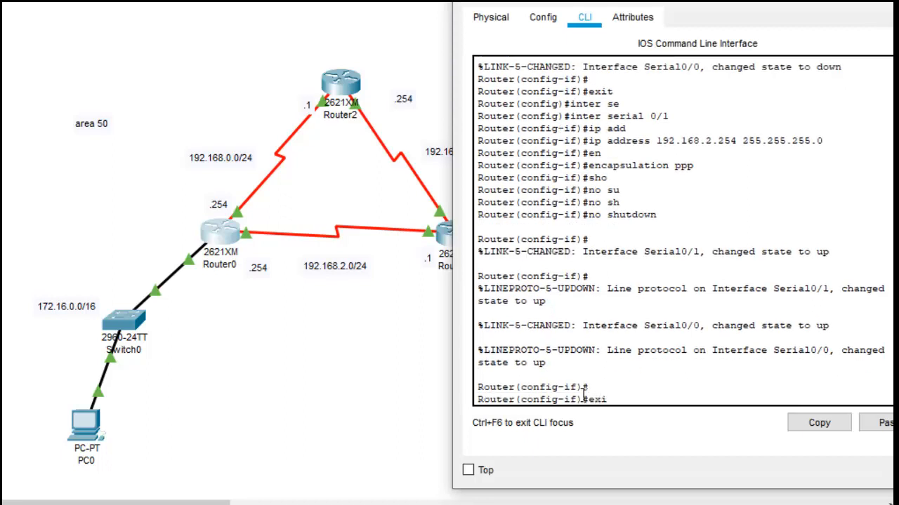
{"action": "key", "text": "Return"}
{"action": "key", "text": "Return"}
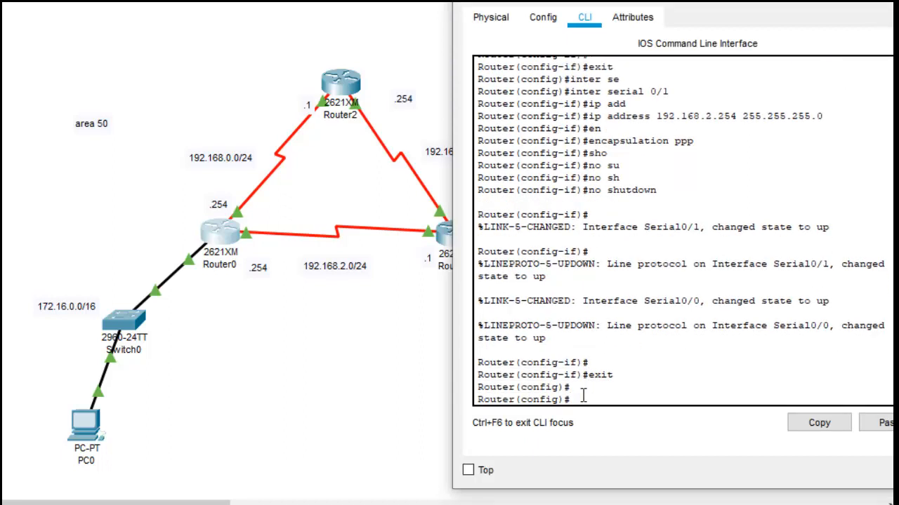
{"action": "type", "text": "route"}
{"action": "key", "text": "Tab"}
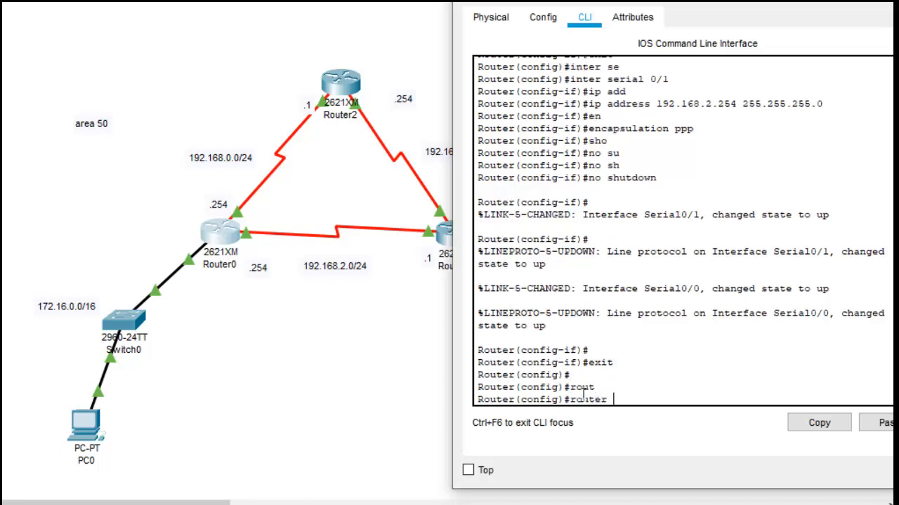
{"action": "type", "text": "os"}
{"action": "key", "text": "Tab"}
{"action": "type", "text": "100"}
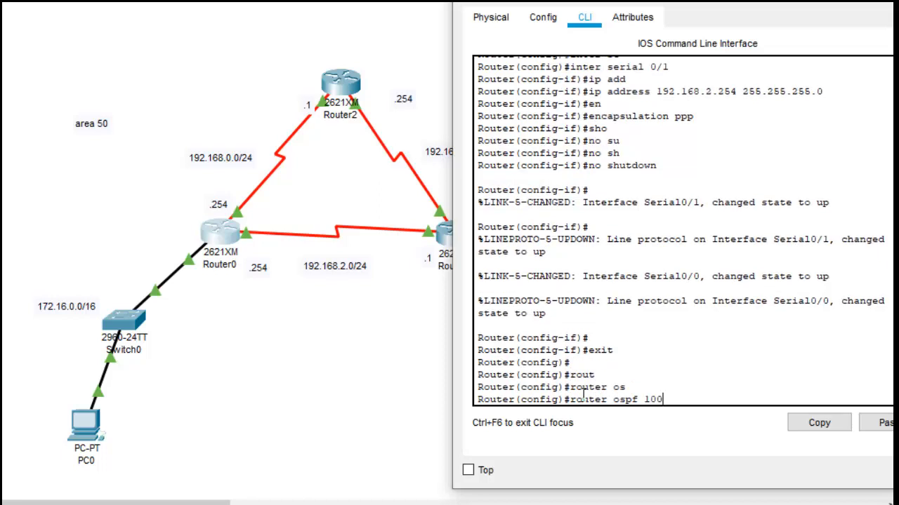
{"action": "key", "text": "Return"}
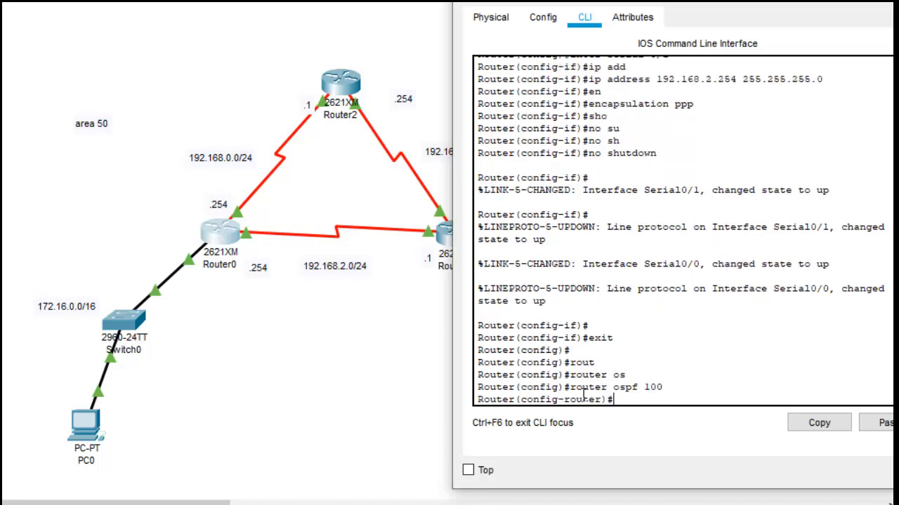
Step: Add network 172.17.0.0 with wildcard mask 0.0.255.255 in area 50 to Router0's OSPF process
{"action": "type", "text": "net"}
{"action": "key", "text": "Tab"}
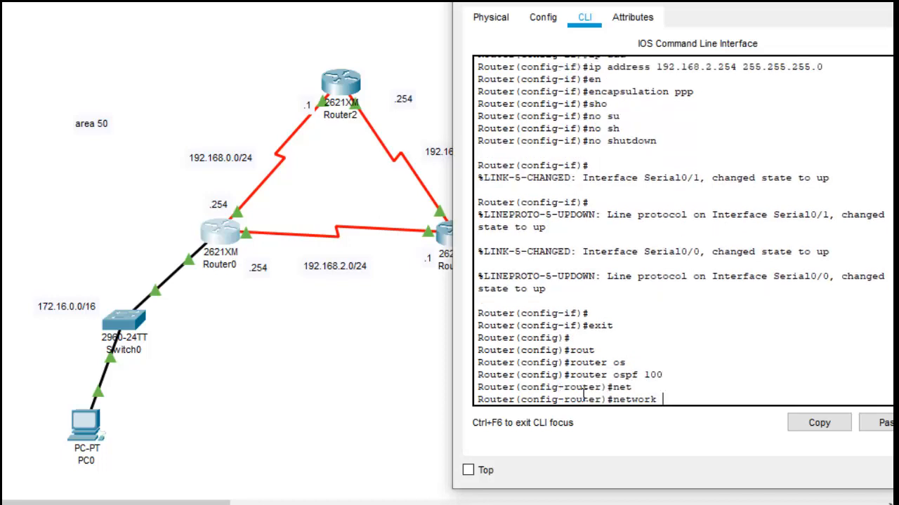
{"action": "type", "text": "172.17.0.0 0.0.255.255 are"}
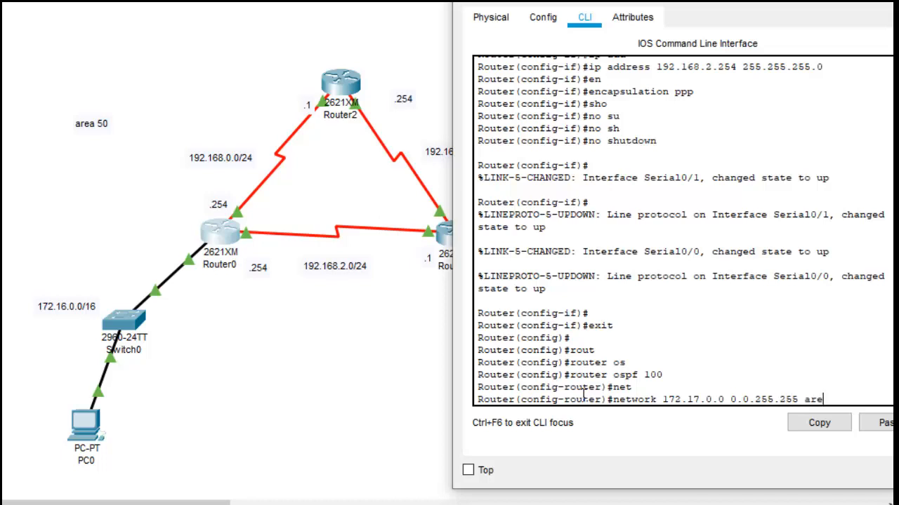
{"action": "key", "text": "Tab"}
{"action": "type", "text": "50"}
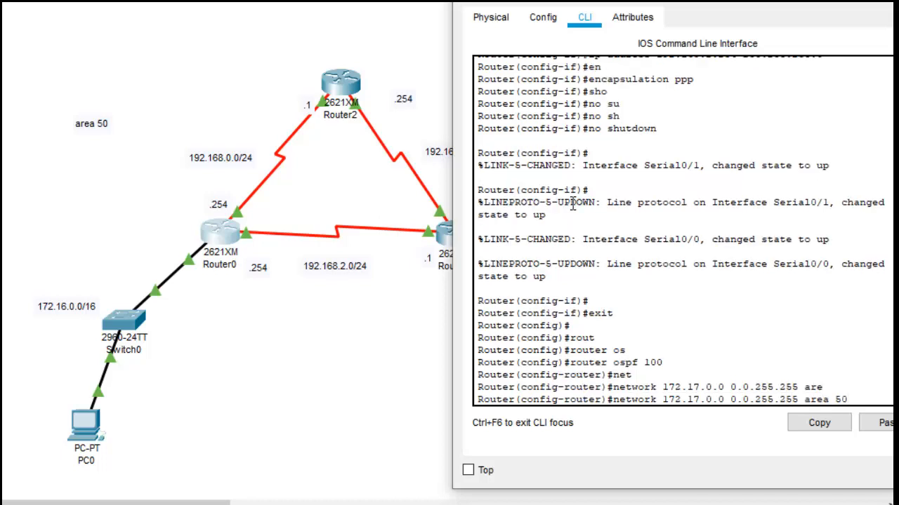
{"action": "left_click_drag", "start_coordinate": [768, 5], "coordinate": [645, 3]}
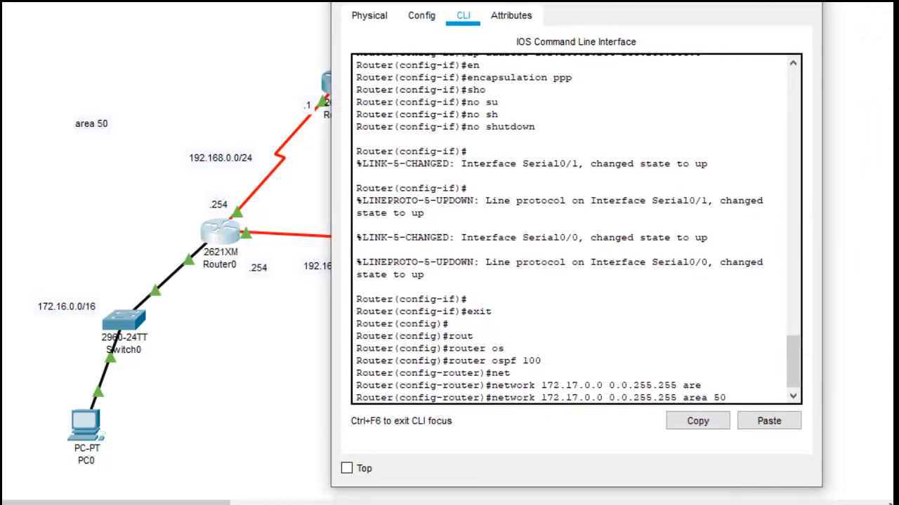
{"action": "key", "text": "Return"}
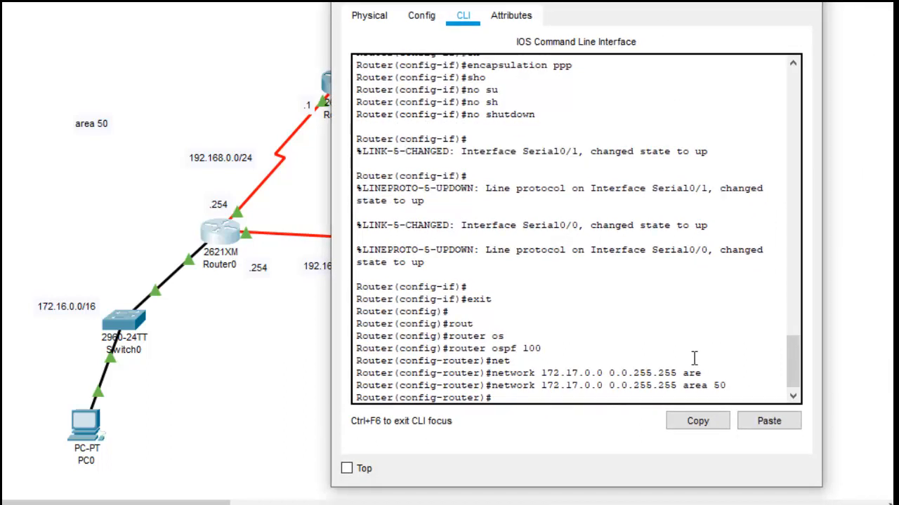
Step: Add network 192.168.0.0 with wildcard mask 0.0.0.255 in area 50 to Router0's OSPF process
{"action": "type", "text": "net"}
{"action": "key", "text": "Tab"}
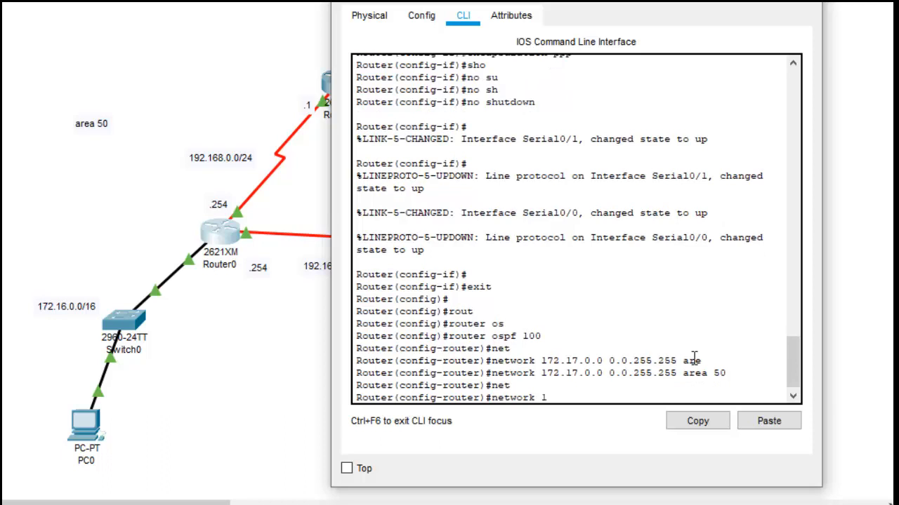
{"action": "type", "text": "192.168.0.0 0.0.0.255 aer"}
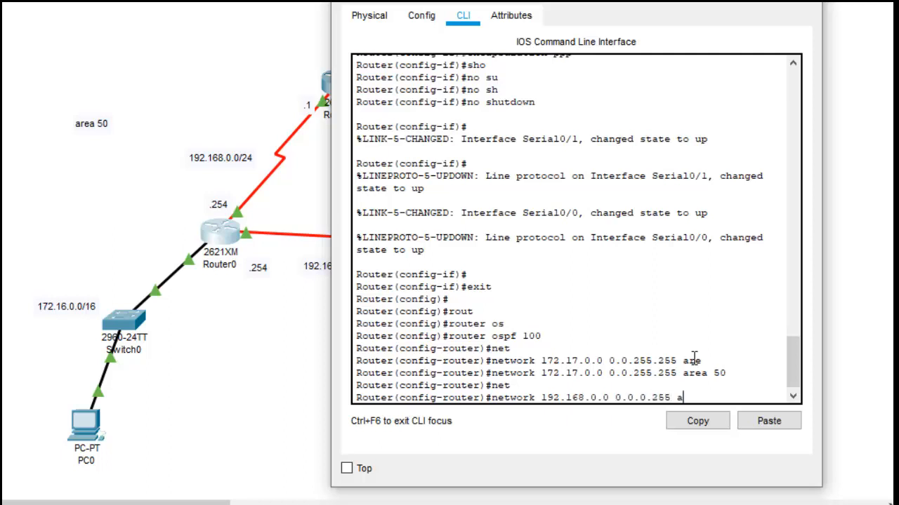
{"action": "key", "text": "BackSpace"}
{"action": "key", "text": "BackSpace"}
{"action": "type", "text": "re"}
{"action": "key", "text": "Tab"}
{"action": "type", "text": "50"}
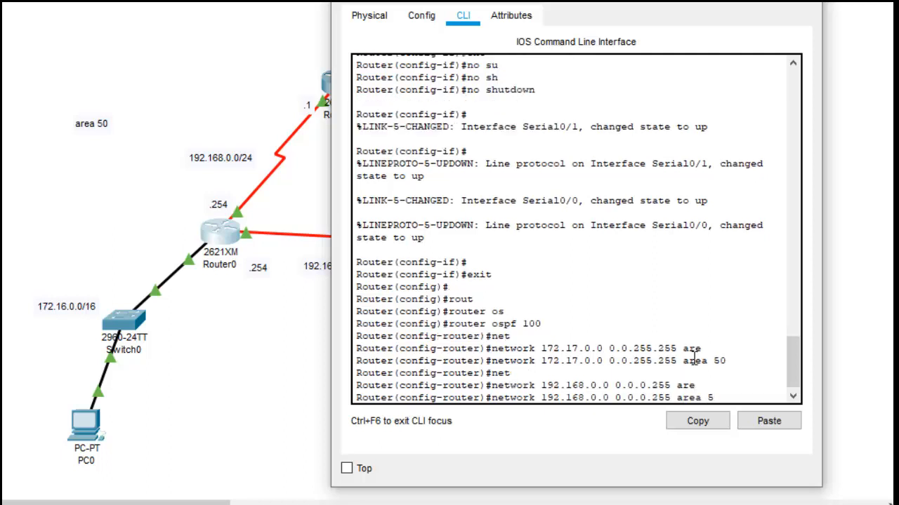
{"action": "key", "text": "Return"}
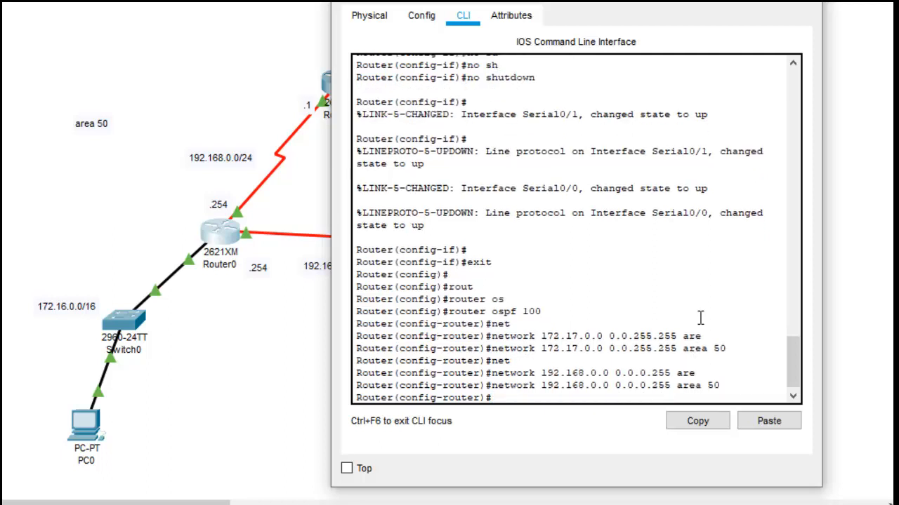
Step: Add network 192.168.2.0 with wildcard mask 0.0.0.255 in area 50 to Router0's OSPF process
{"action": "left_click_drag", "start_coordinate": [674, 3], "coordinate": [604, 5]}
{"action": "left_click", "coordinate": [576, 215]}
{"action": "key", "text": "Return"}
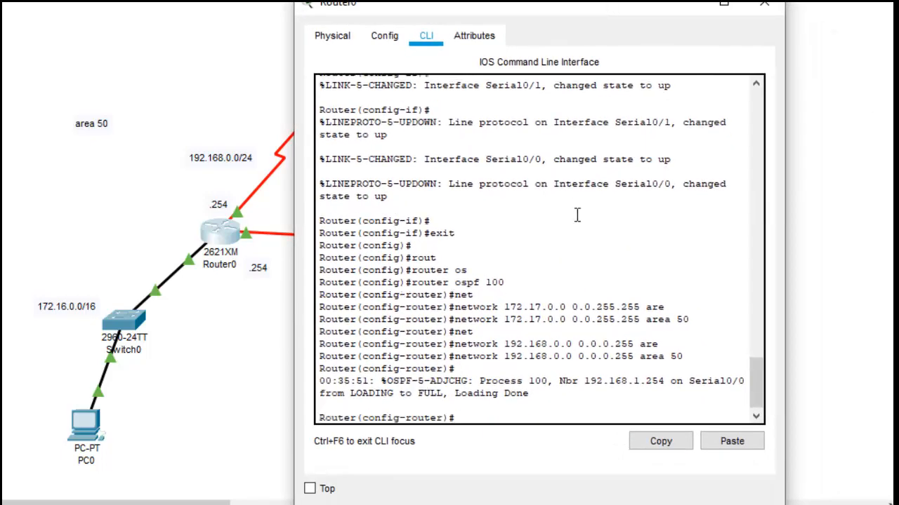
{"action": "key", "text": "Up"}
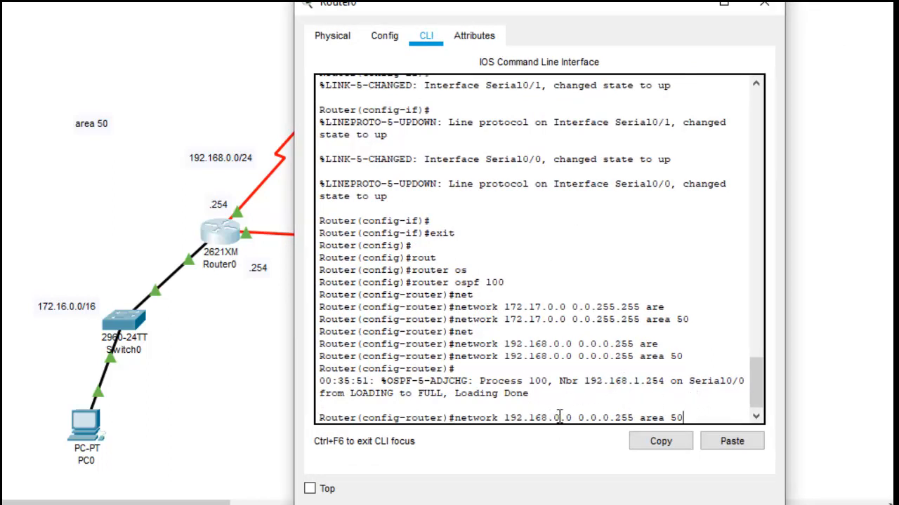
{"action": "key", "text": "BackSpace"}
{"action": "type", "text": "5"}
{"action": "key", "text": "BackSpace"}
{"action": "type", "text": "0"}
{"action": "key", "text": "BackSpace"}
{"action": "type", "text": "2"}
{"action": "key", "text": "Return"}
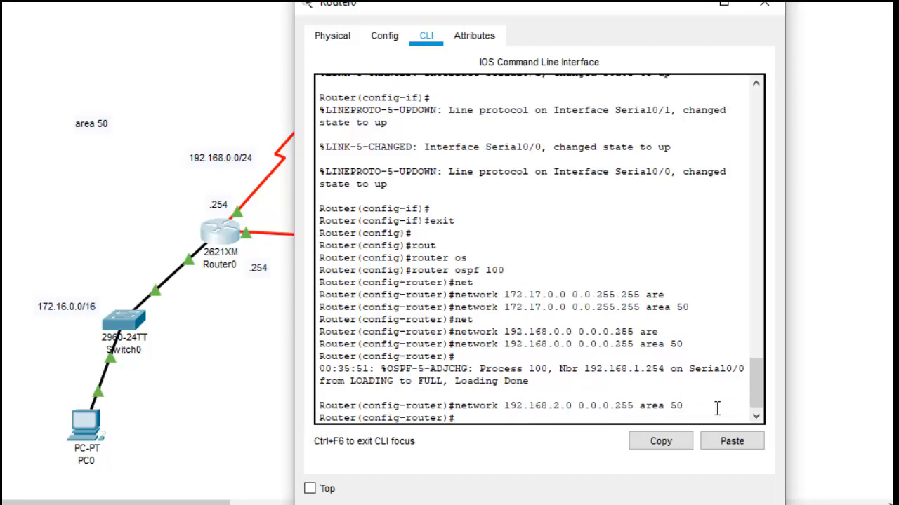
Step: Set the default cost of area 50 to 100 in Router0's OSPF configuration
{"action": "type", "text": "e"}
{"action": "key", "text": "BackSpace"}
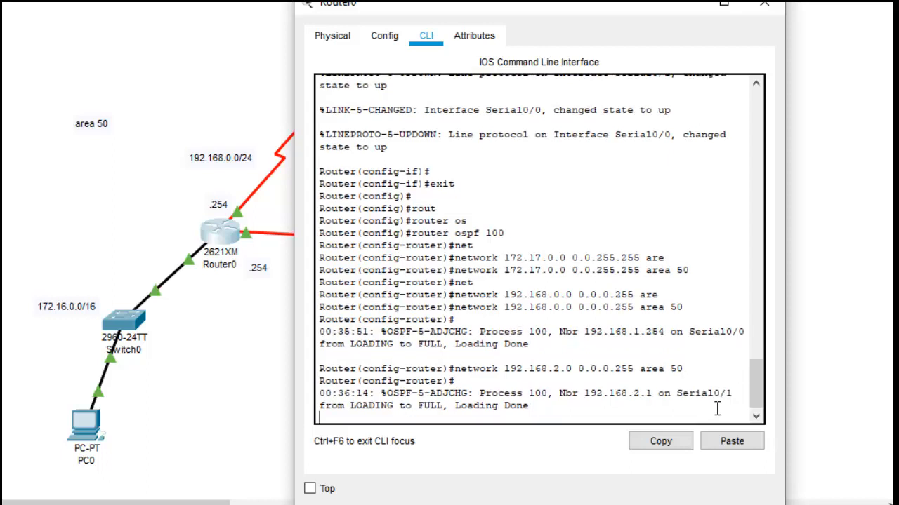
{"action": "type", "text": "area"}
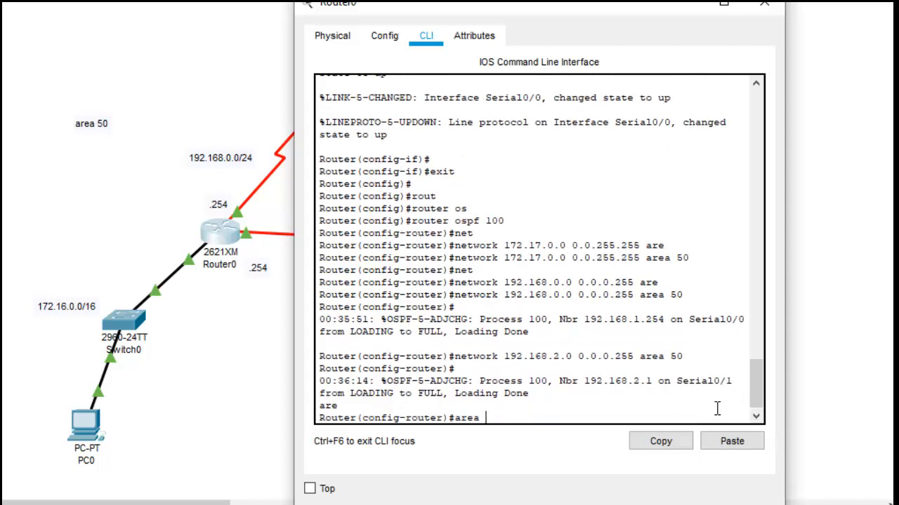
{"action": "type", "text": " 5"}
{"action": "type", "text": "f"}
{"action": "key", "text": "Tab"}
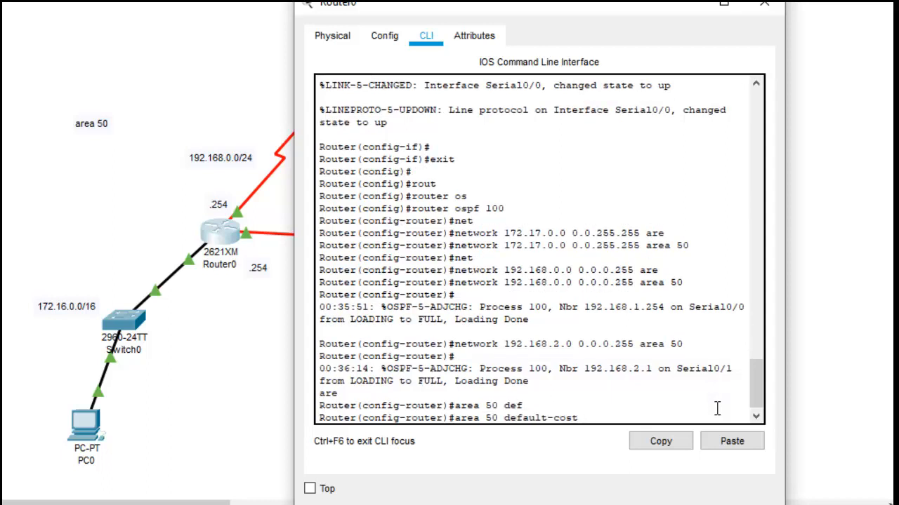
{"action": "type", "text": "100"}
{"action": "key", "text": "Return"}
Step: Exit Router0's configuration modes to privileged mode and display its IP routing table
{"action": "type", "text": "exit"}
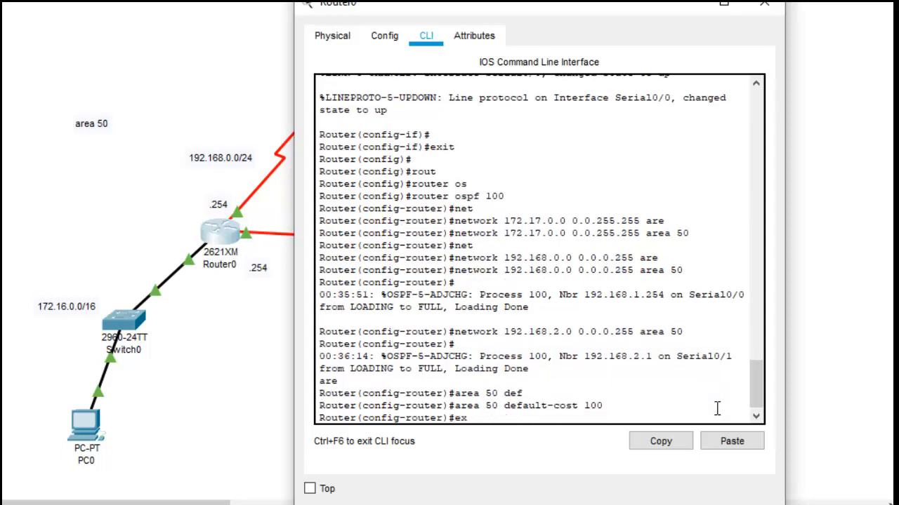
{"action": "key", "text": "Return"}
{"action": "key", "text": "Return"}
{"action": "type", "text": "exit"}
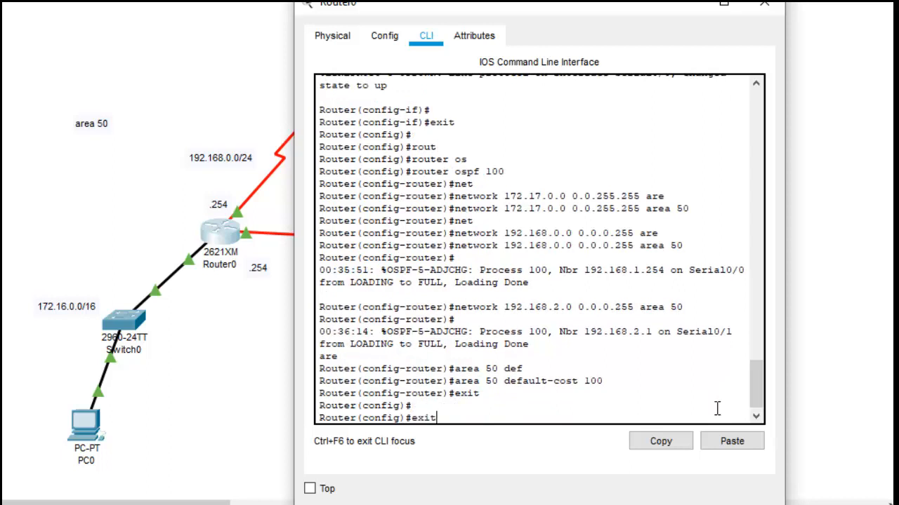
{"action": "key", "text": "Return"}
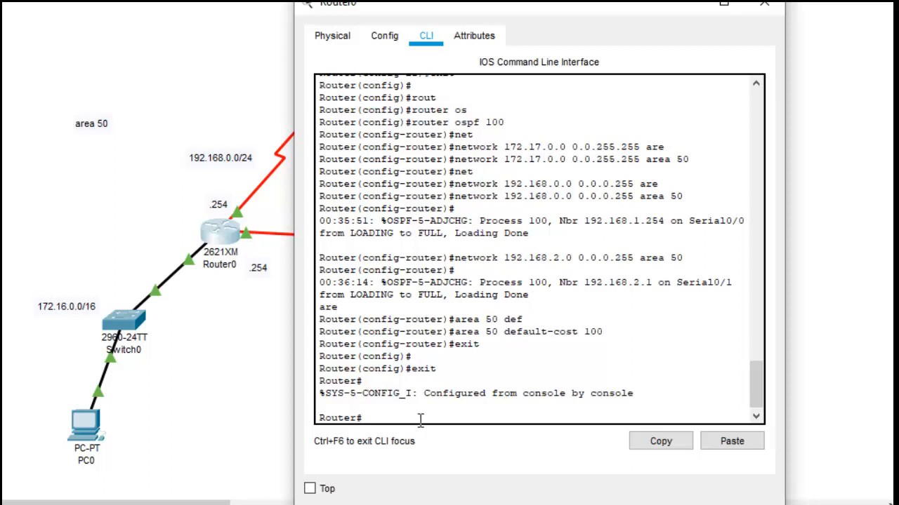
{"action": "type", "text": "show ip rout"}
{"action": "type", "text": "e"}
{"action": "key", "text": "Return"}
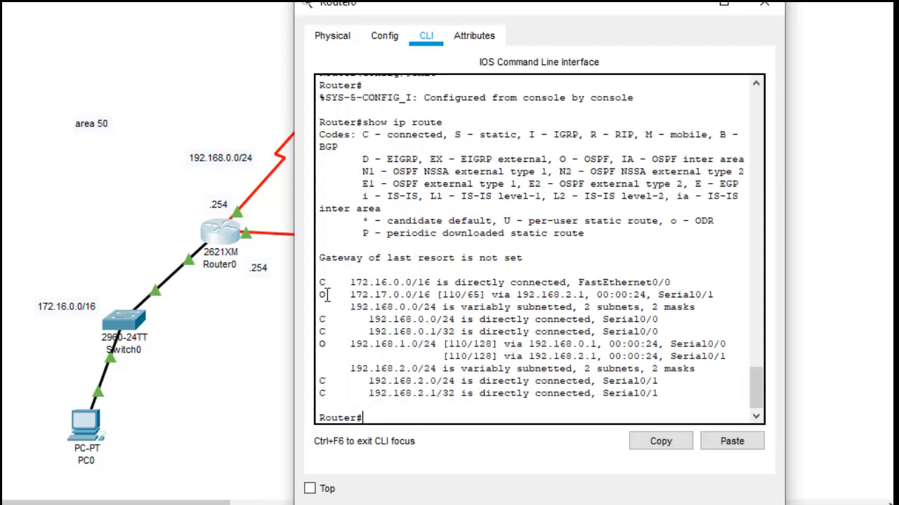
Step: Examine the OSPF route code and the distance and cost values of the OSPF routes in Router0's routing table, then close its window
{"action": "mouse_move", "coordinate": [321, 283]}
{"action": "left_mouse_down"}
{"action": "mouse_move", "coordinate": [383, 285]}
{"action": "mouse_move", "coordinate": [321, 292]}
{"action": "mouse_move", "coordinate": [328, 294]}
{"action": "left_mouse_up"}
{"action": "left_click_drag", "start_coordinate": [558, 159], "coordinate": [613, 158]}
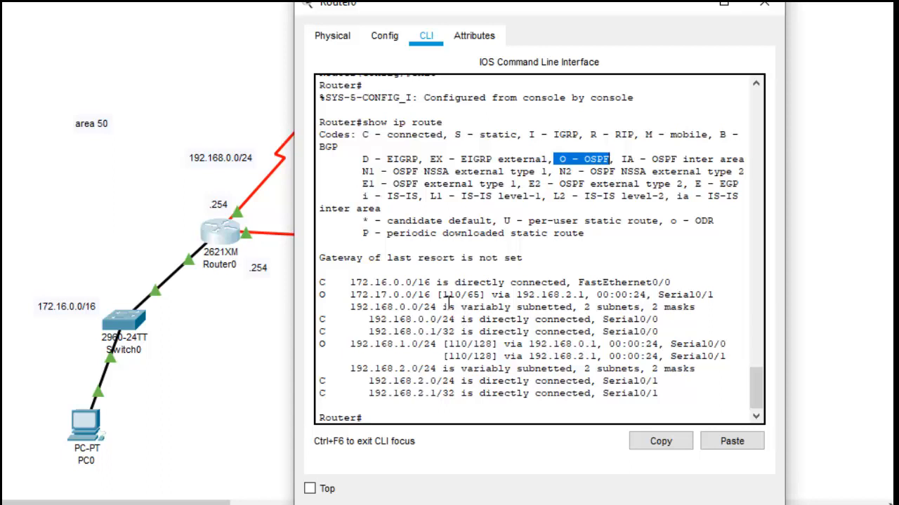
{"action": "left_click_drag", "start_coordinate": [443, 295], "coordinate": [461, 303]}
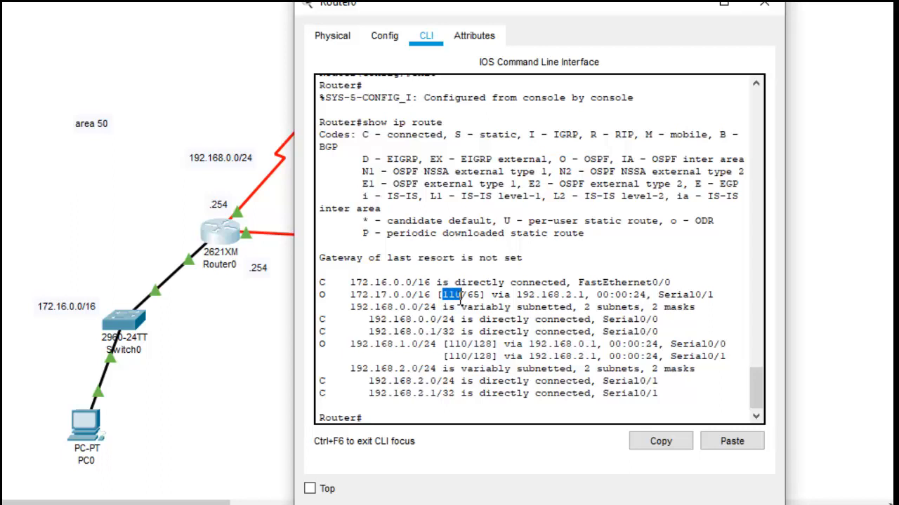
{"action": "left_click_drag", "start_coordinate": [466, 298], "coordinate": [442, 295]}
{"action": "left_click", "coordinate": [702, 504]}
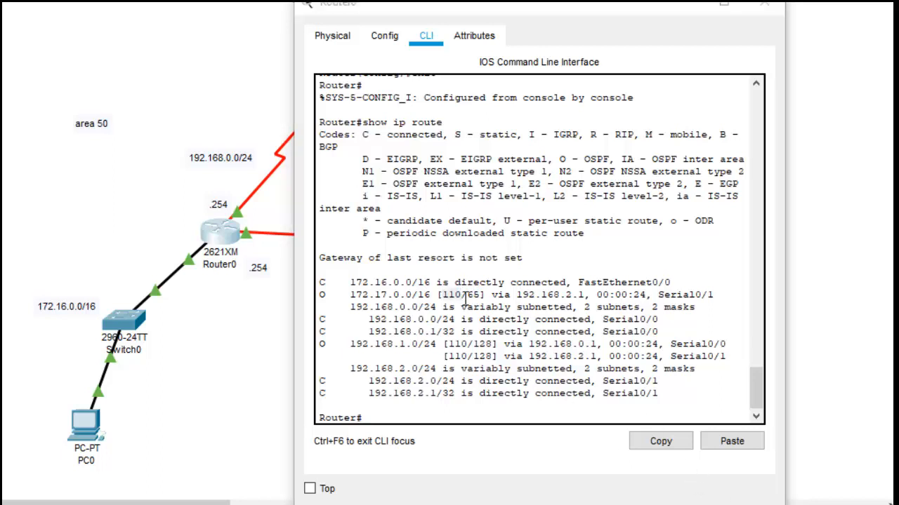
{"action": "left_click", "coordinate": [439, 295]}
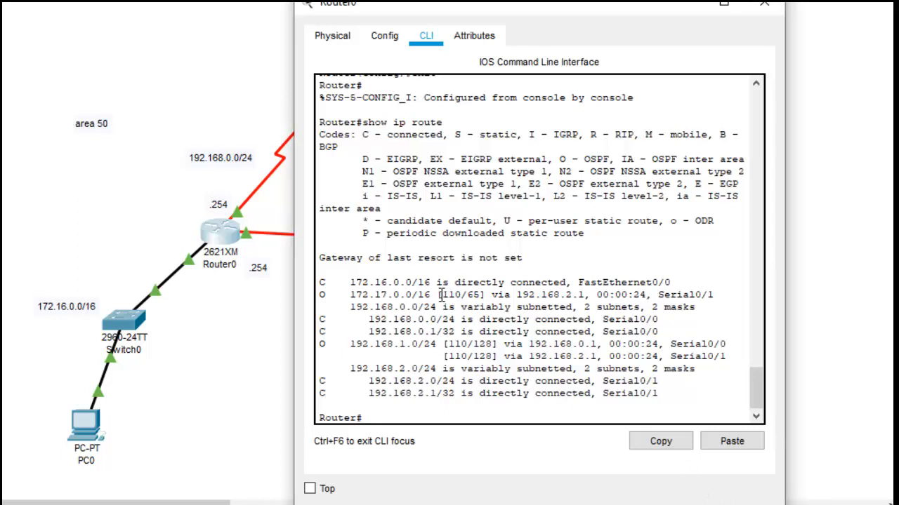
{"action": "left_click_drag", "start_coordinate": [442, 294], "coordinate": [462, 293]}
{"action": "left_click_drag", "start_coordinate": [467, 295], "coordinate": [480, 297]}
{"action": "left_click_drag", "start_coordinate": [477, 338], "coordinate": [494, 357]}
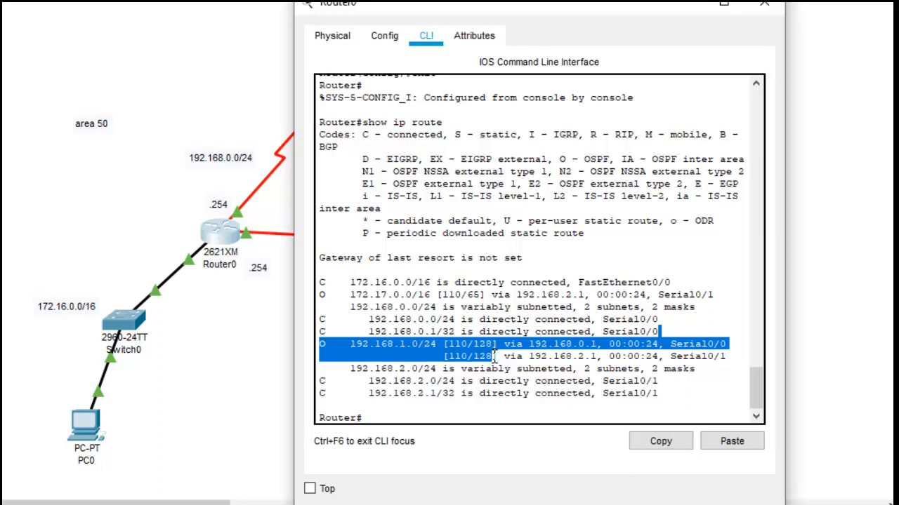
{"action": "left_click_drag", "start_coordinate": [496, 357], "coordinate": [477, 358]}
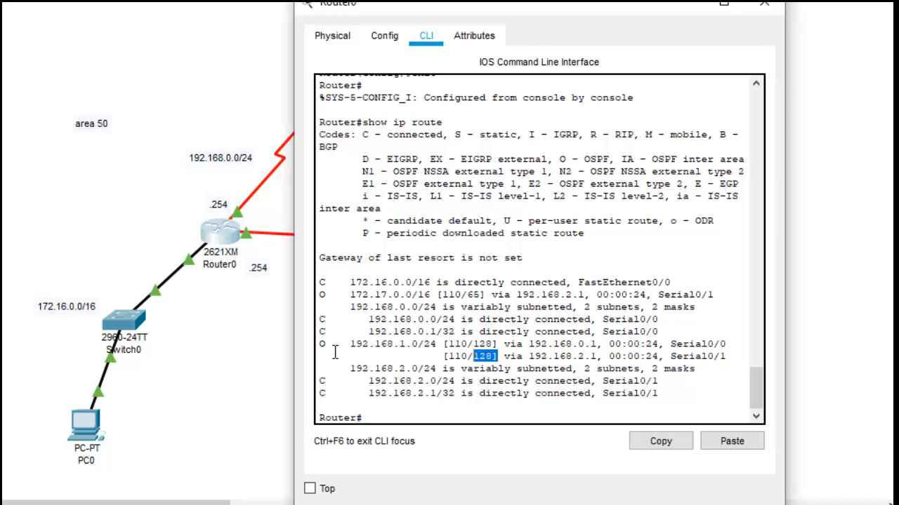
{"action": "left_click_drag", "start_coordinate": [320, 344], "coordinate": [479, 367]}
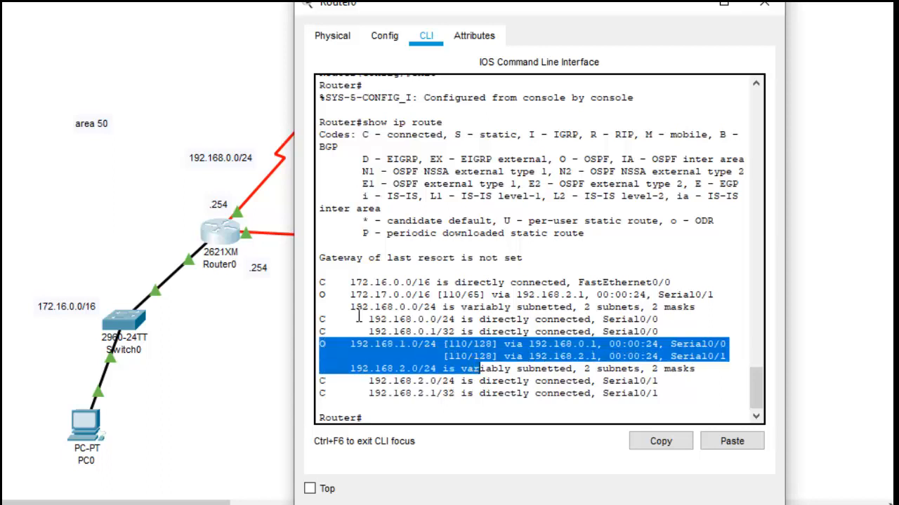
{"action": "left_click_drag", "start_coordinate": [319, 295], "coordinate": [416, 295]}
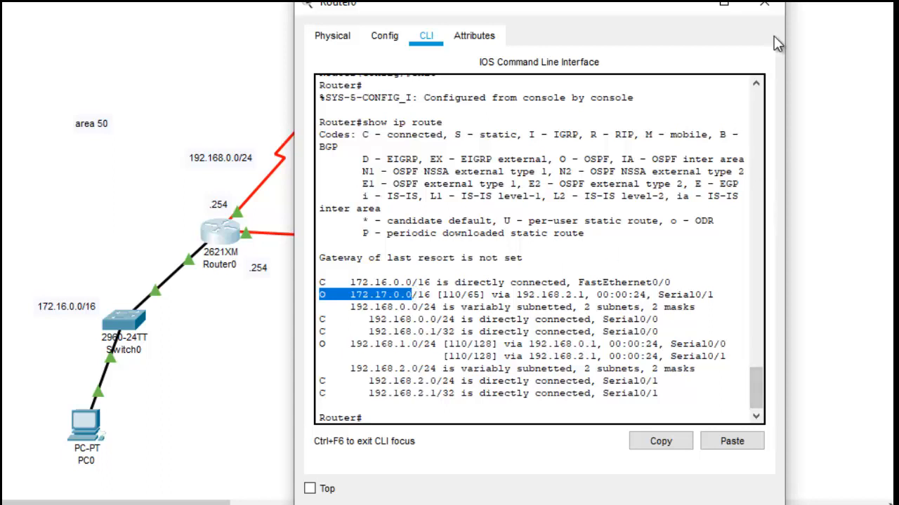
{"action": "left_click", "coordinate": [779, 503]}
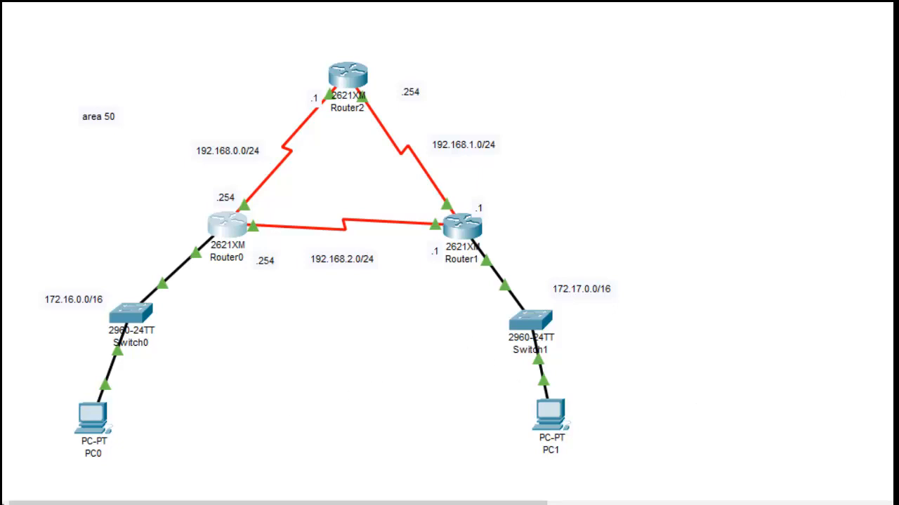
Step: Test connectivity by sending a simple PDU from PC0 to PC1 and another from PC1 back to PC0
{"action": "left_click", "coordinate": [208, 1]}
{"action": "left_click", "coordinate": [94, 418]}
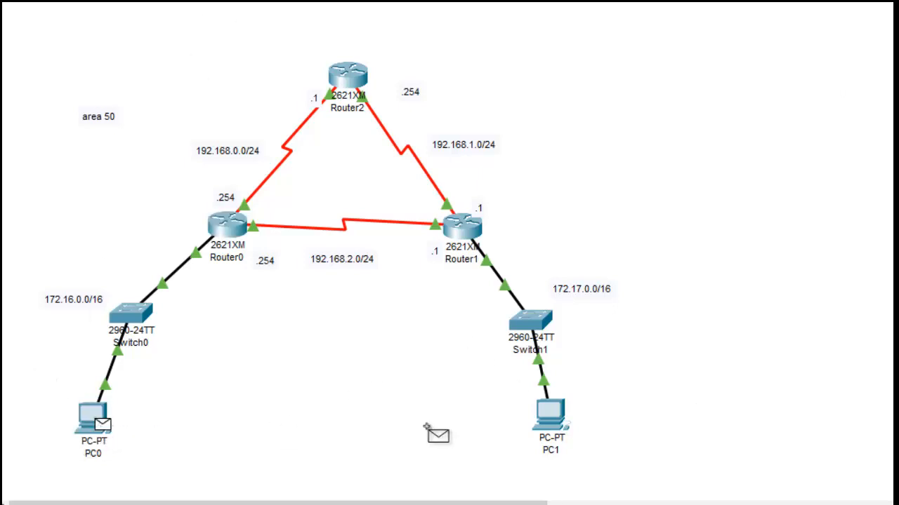
{"action": "left_click", "coordinate": [556, 427]}
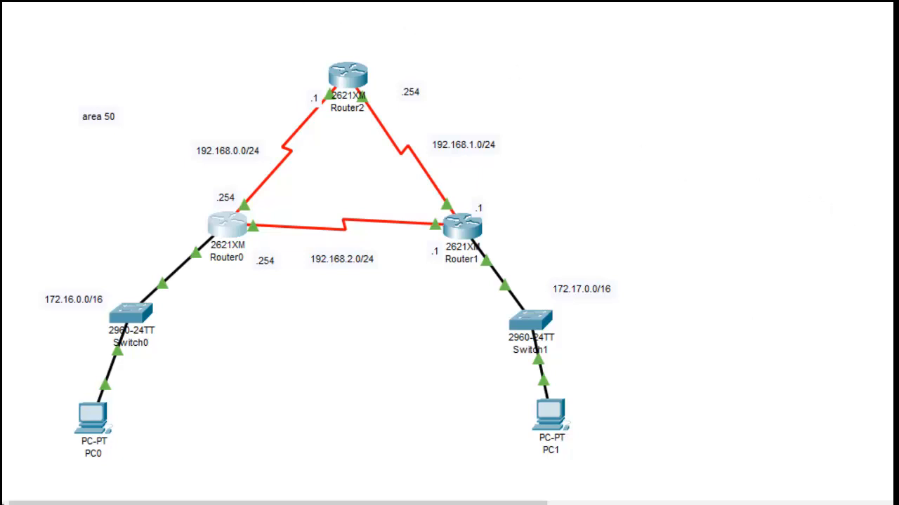
{"action": "left_click", "coordinate": [549, 414]}
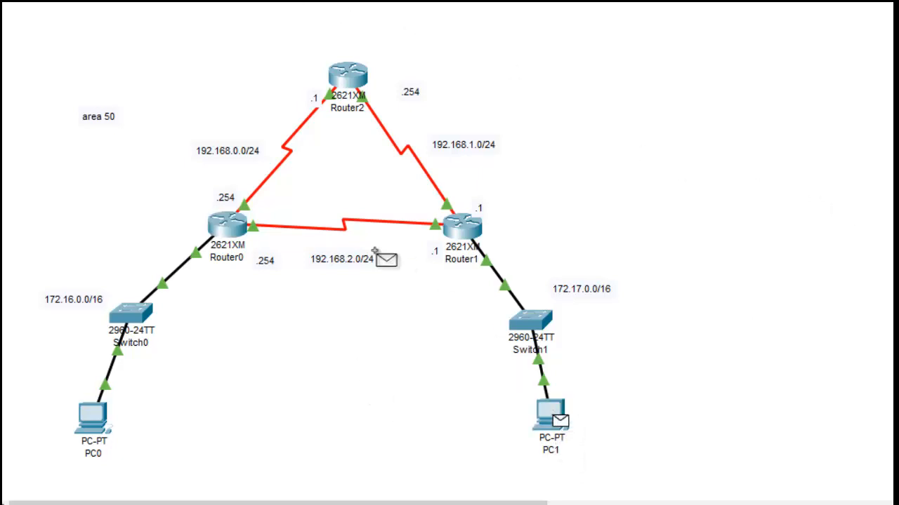
{"action": "left_click", "coordinate": [104, 417]}
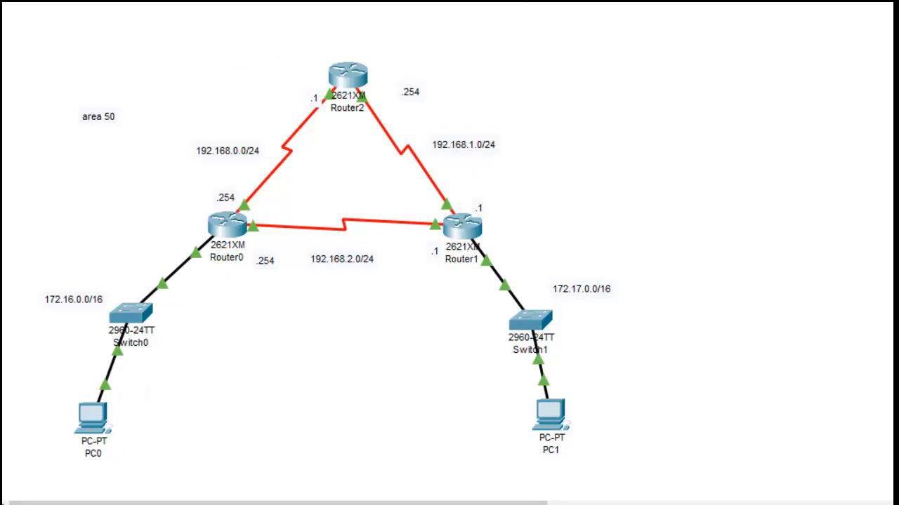
Step: Display the IP routing table of Router1 with show ip route
{"action": "left_click", "coordinate": [229, 223]}
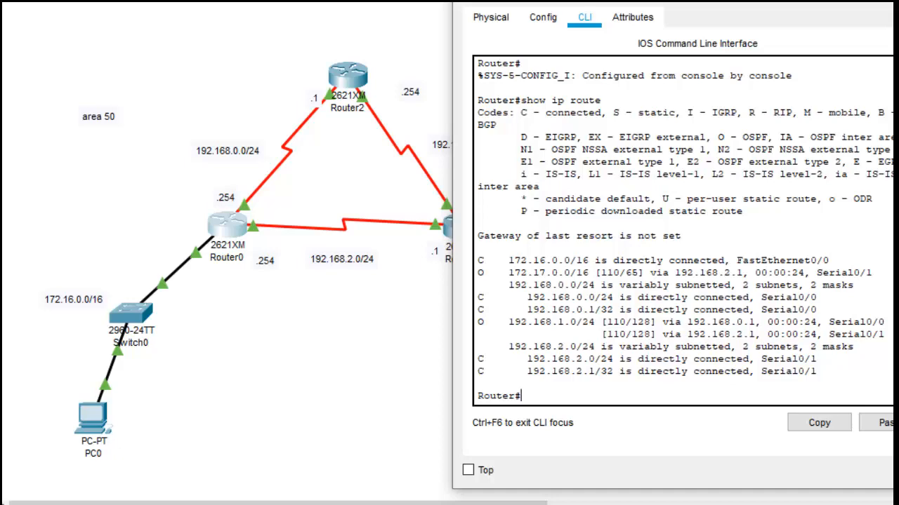
{"action": "left_click", "coordinate": [457, 234]}
{"action": "type", "text": "show ip r"}
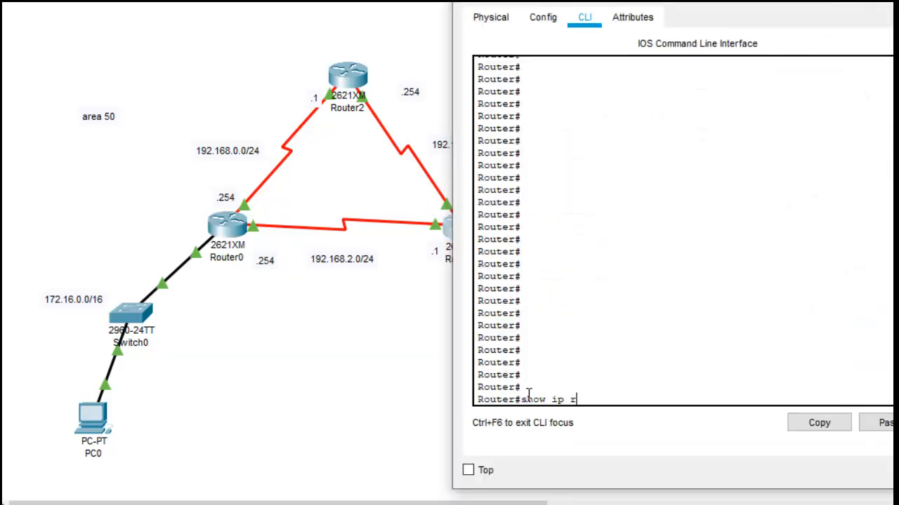
{"action": "type", "text": "oute"}
{"action": "key", "text": "Return"}
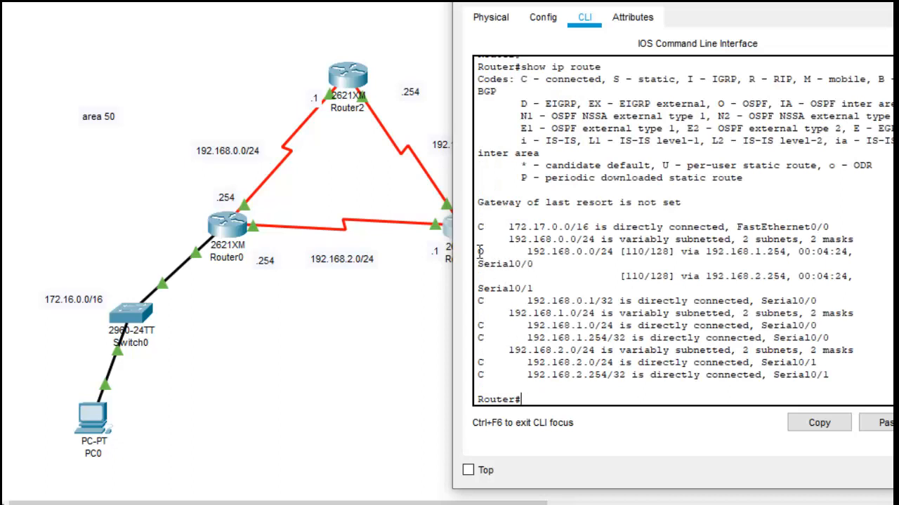
Step: Examine the OSPF route to 192.168.0.0/24 in Router1's routing table and close its window
{"action": "left_click_drag", "start_coordinate": [478, 252], "coordinate": [590, 264]}
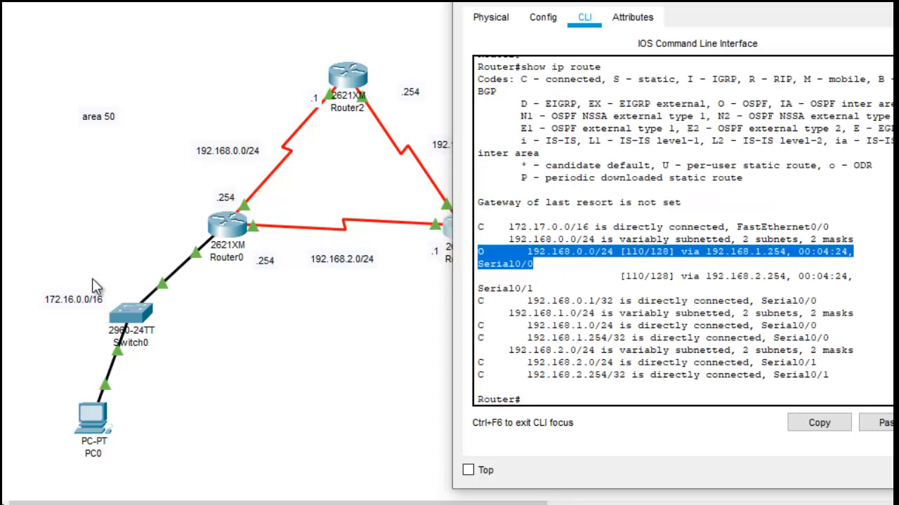
{"action": "left_click_drag", "start_coordinate": [764, 3], "coordinate": [700, 3]}
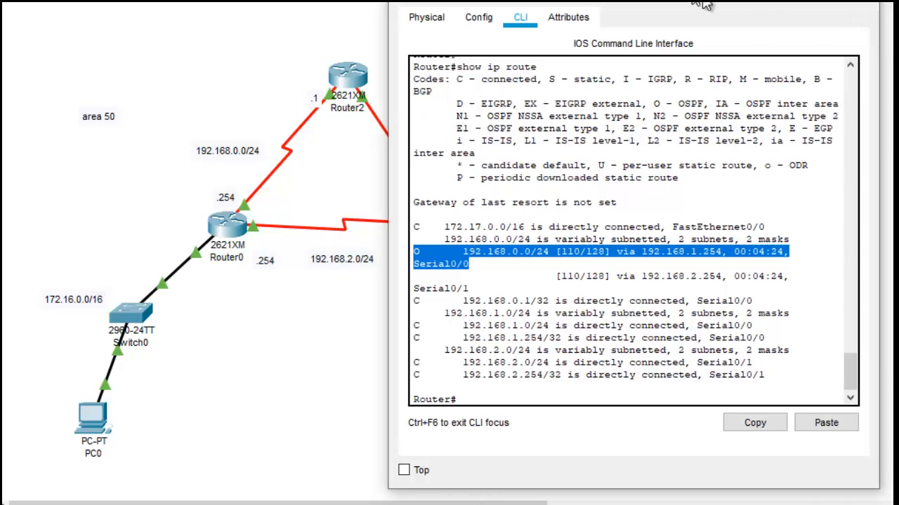
{"action": "left_click", "coordinate": [860, 1]}
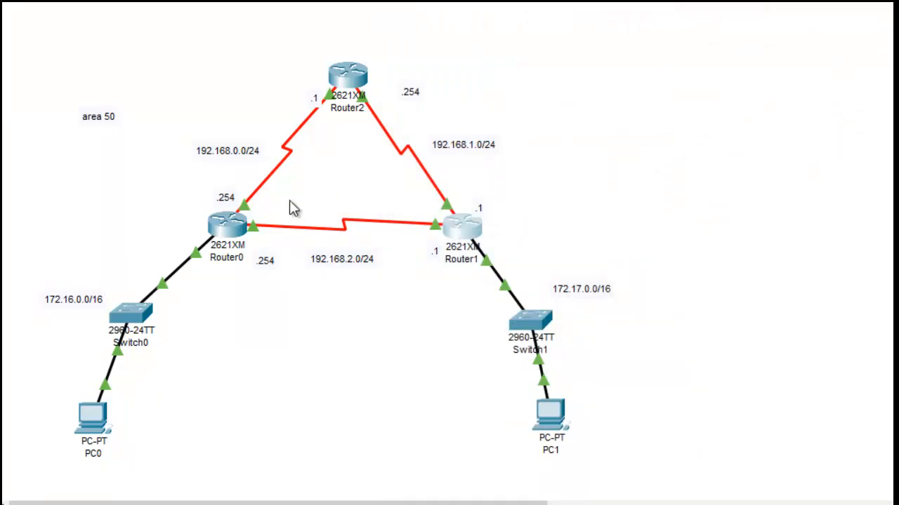
Step: Display Router0's routing protocol details with show ip protocols and check the first network listed under Routing for Networks
{"action": "left_click", "coordinate": [223, 234]}
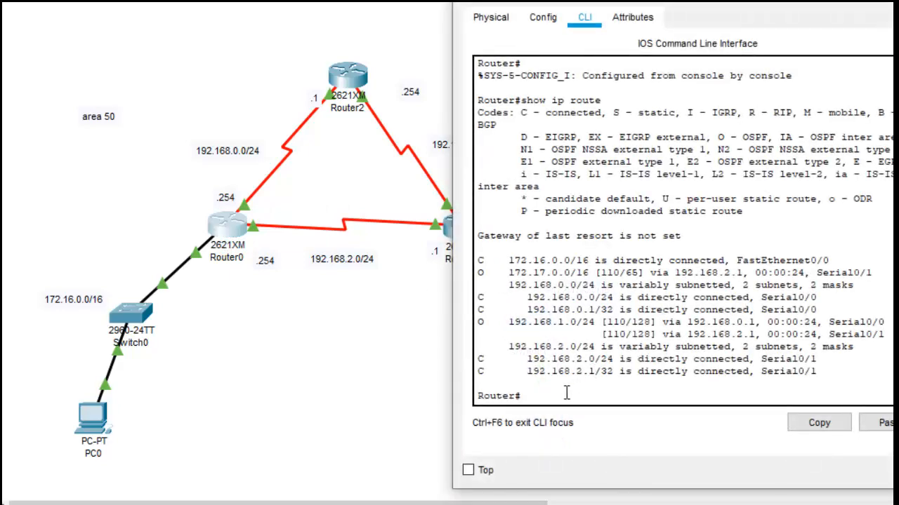
{"action": "type", "text": "show ip prot"}
{"action": "key", "text": "Tab"}
{"action": "key", "text": "Return"}
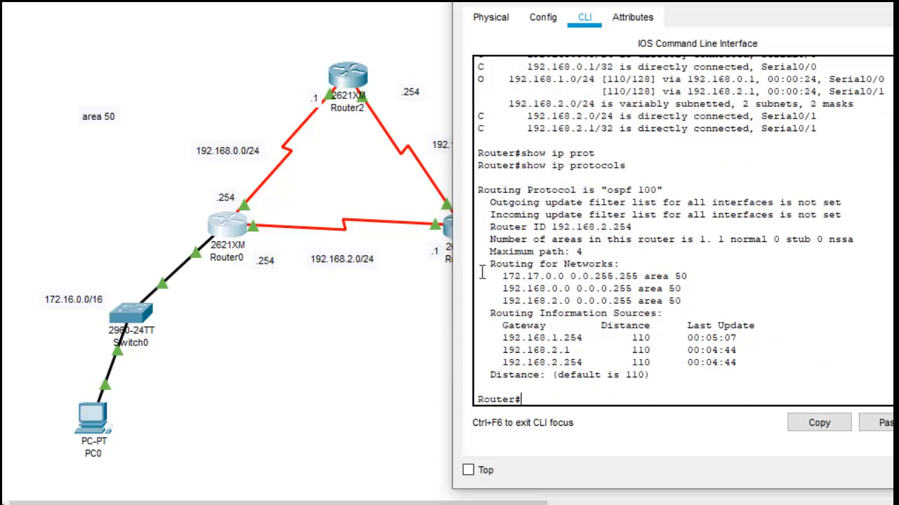
{"action": "left_click_drag", "start_coordinate": [501, 270], "coordinate": [699, 277]}
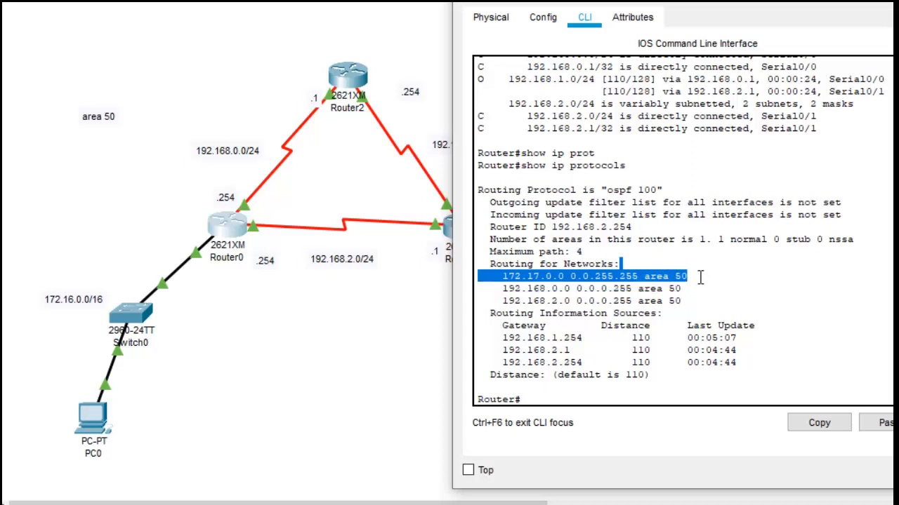
{"action": "left_click", "coordinate": [544, 398]}
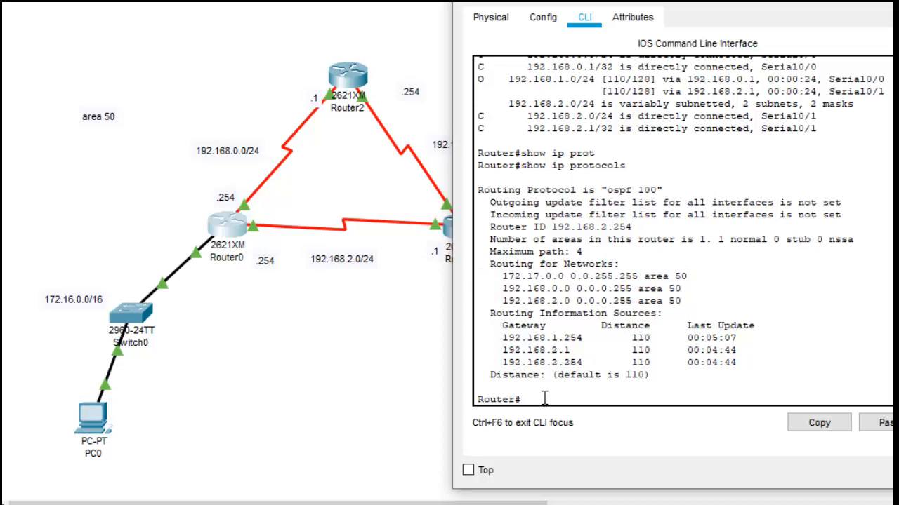
Step: Enter global configuration mode on Router0
{"action": "type", "text": "en"}
{"action": "key", "text": "Return"}
{"action": "key", "text": "Return"}
{"action": "key", "text": "Return"}
{"action": "key", "text": "Return"}
{"action": "key", "text": "Return"}
{"action": "key", "text": "Return"}
{"action": "key", "text": "Return"}
{"action": "key", "text": "Return"}
{"action": "key", "text": "Return"}
{"action": "key", "text": "Return"}
{"action": "key", "text": "Return"}
{"action": "key", "text": "Return"}
{"action": "key", "text": "Return"}
{"action": "key", "text": "Return"}
{"action": "key", "text": "Return"}
{"action": "key", "text": "Return"}
{"action": "key", "text": "Return"}
{"action": "key", "text": "Return"}
{"action": "key", "text": "Return"}
{"action": "key", "text": "Return"}
{"action": "type", "text": "s"}
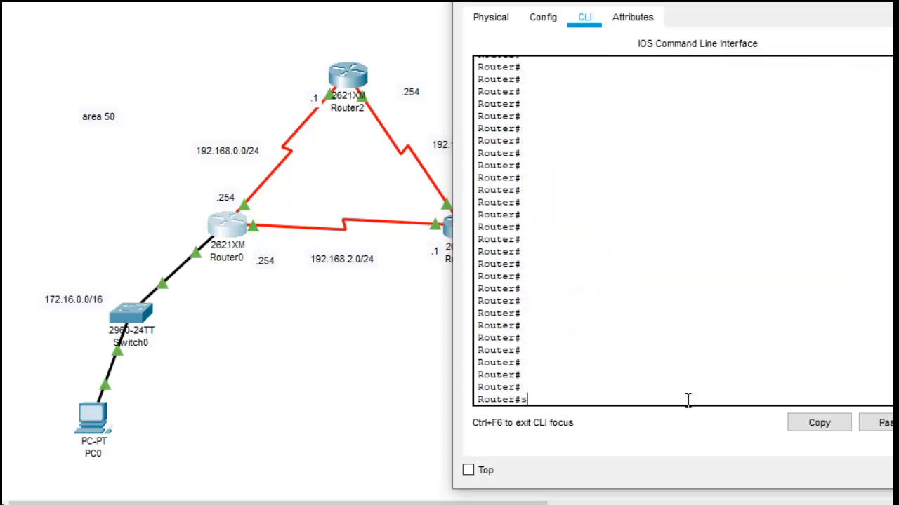
{"action": "key", "text": "BackSpace"}
{"action": "type", "text": "conf"}
{"action": "key", "text": "Tab"}
{"action": "type", "text": "ig"}
{"action": "key", "text": "Tab"}
{"action": "key", "text": "Return"}
{"action": "key", "text": "Return"}
{"action": "key", "text": "Return"}
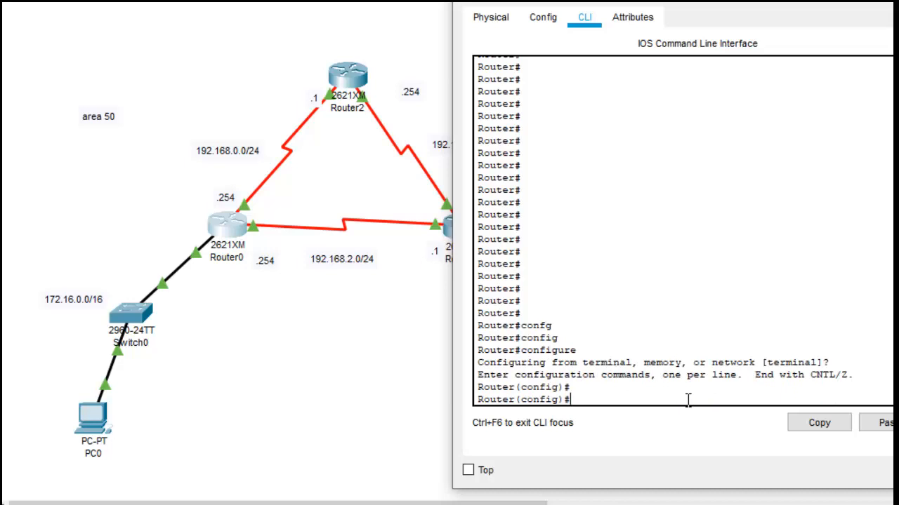
Step: Enter the router configuration of OSPF process 100 on Router0
{"action": "type", "text": "r"}
{"action": "key", "text": "BackSpace"}
{"action": "type", "text": "router"}
{"action": "key", "text": "Tab"}
{"action": "type", "text": "os"}
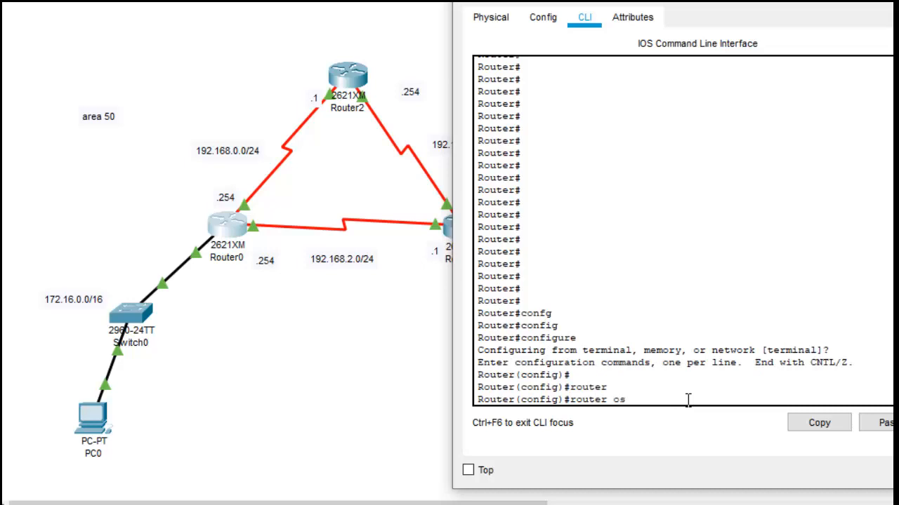
{"action": "type", "text": "p"}
{"action": "key", "text": "Tab"}
{"action": "type", "text": "100"}
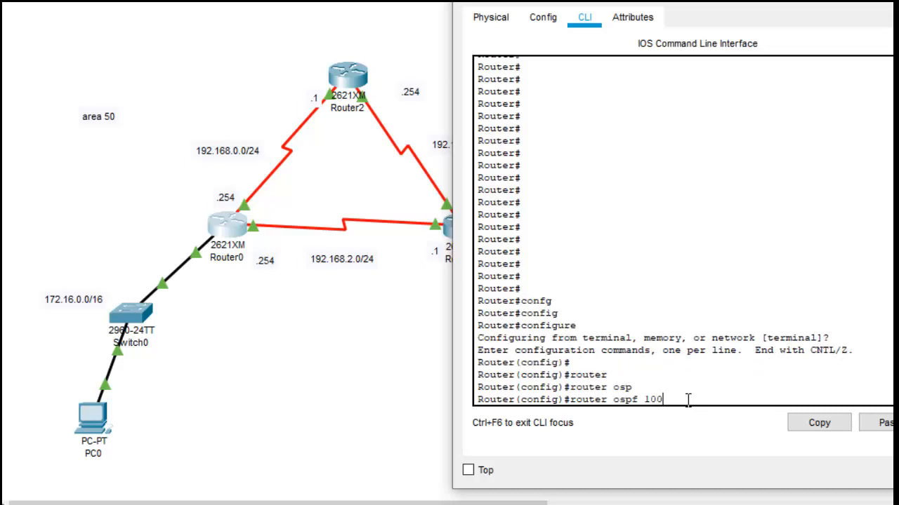
{"action": "key", "text": "Return"}
{"action": "type", "text": "n"}
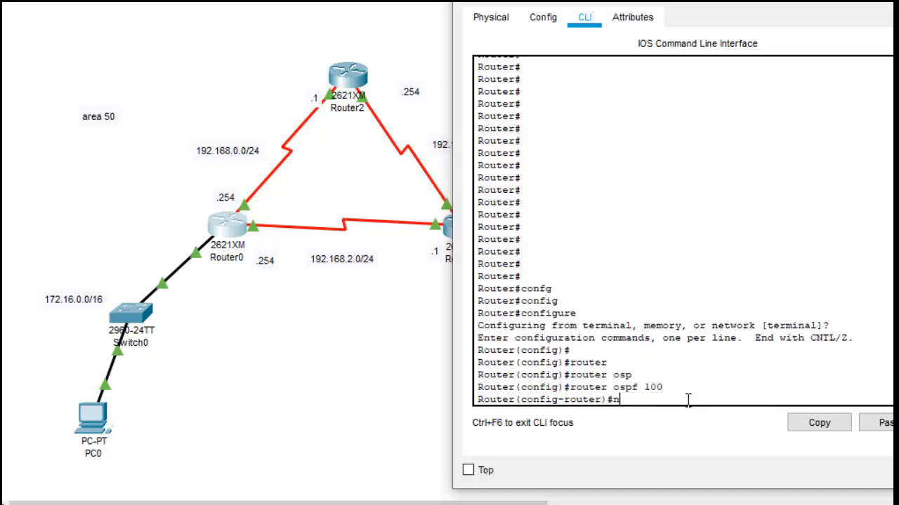
{"action": "type", "text": "o neta"}
{"action": "key", "text": "Tab"}
{"action": "key", "text": "BackSpace"}
{"action": "key", "text": "BackSpace"}
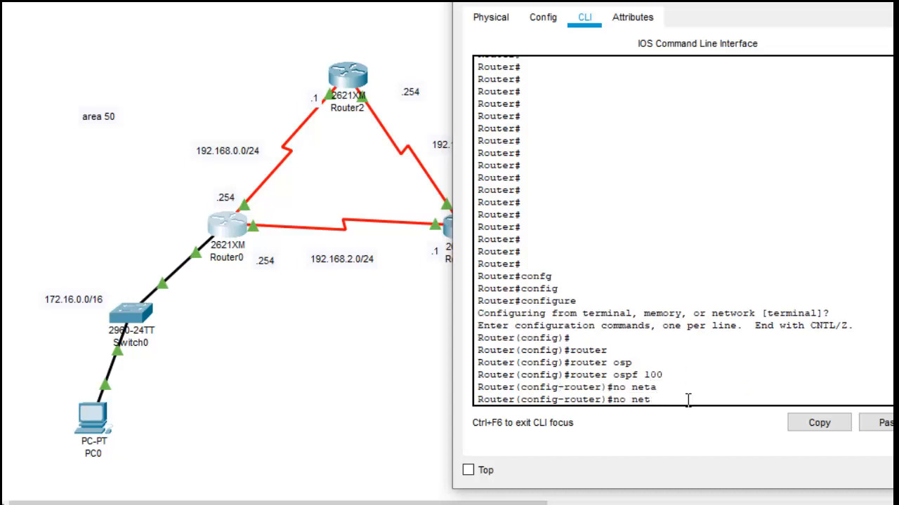
{"action": "type", "text": "w"}
{"action": "key", "text": "BackSpace"}
{"action": "type", "text": "r"}
{"action": "key", "text": "BackSpace"}
{"action": "key", "text": "BackSpace"}
{"action": "key", "text": "BackSpace"}
{"action": "key", "text": "BackSpace"}
{"action": "key", "text": "BackSpace"}
{"action": "key", "text": "BackSpace"}
{"action": "key", "text": "BackSpace"}
Step: Remove the network 172.17.0.0 with wildcard 0.0.255.255 in area 50 from Router0's OSPF process
{"action": "type", "text": "net"}
{"action": "key", "text": "Tab"}
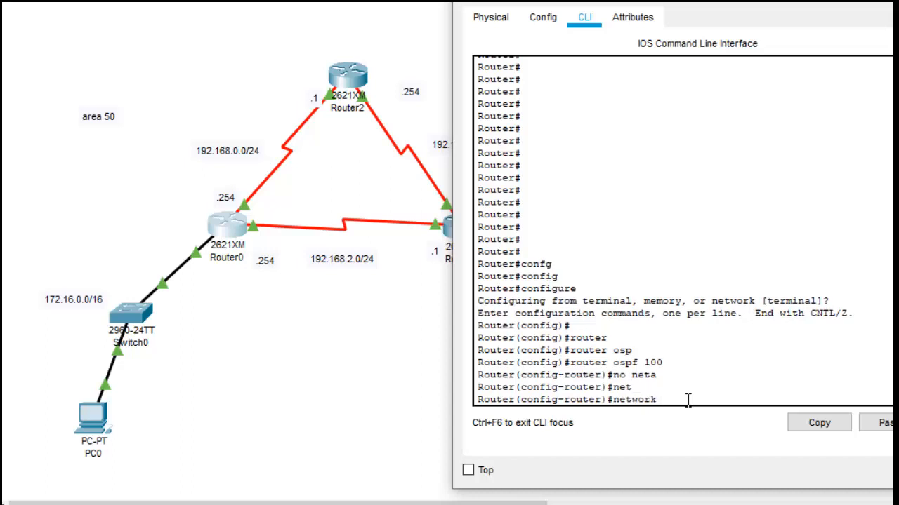
{"action": "type", "text": "172.17.0.0 0.0.0"}
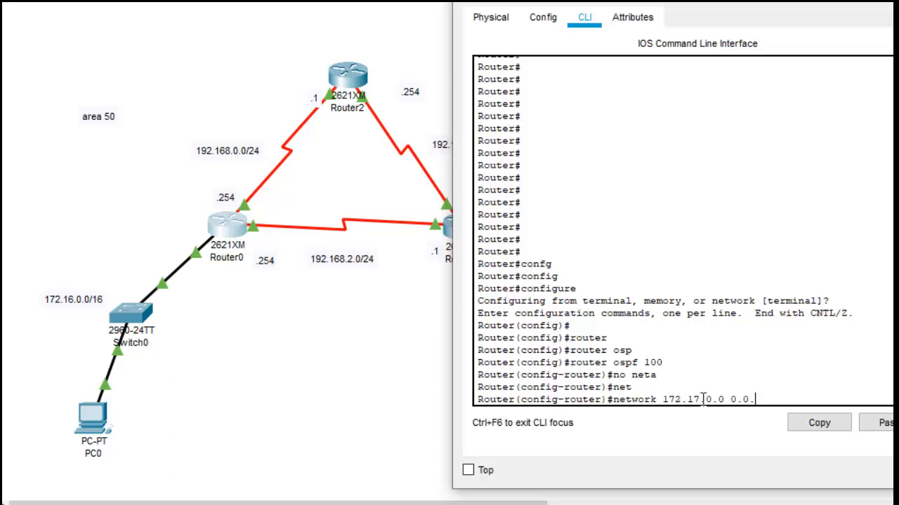
{"action": "key", "text": "BackSpace"}
{"action": "type", "text": "255.255 are"}
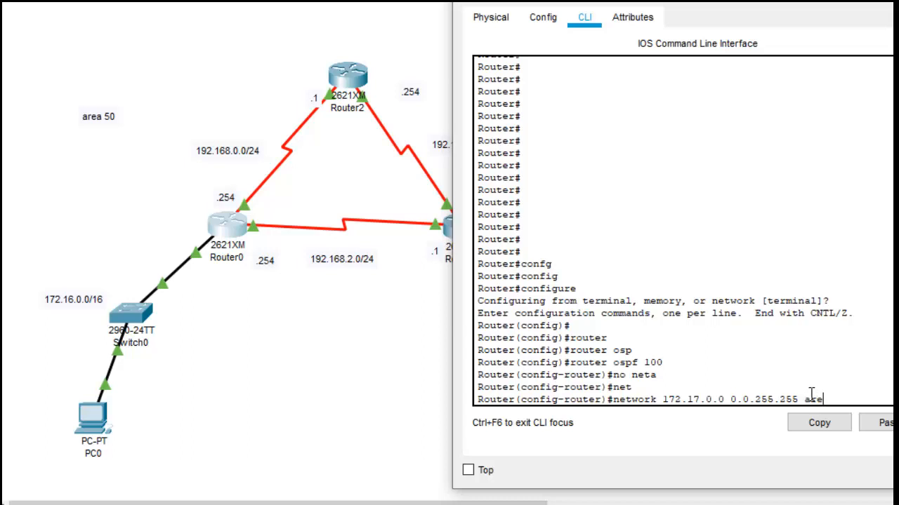
{"action": "type", "text": "a 50"}
{"action": "key", "text": "Home"}
{"action": "type", "text": "no"}
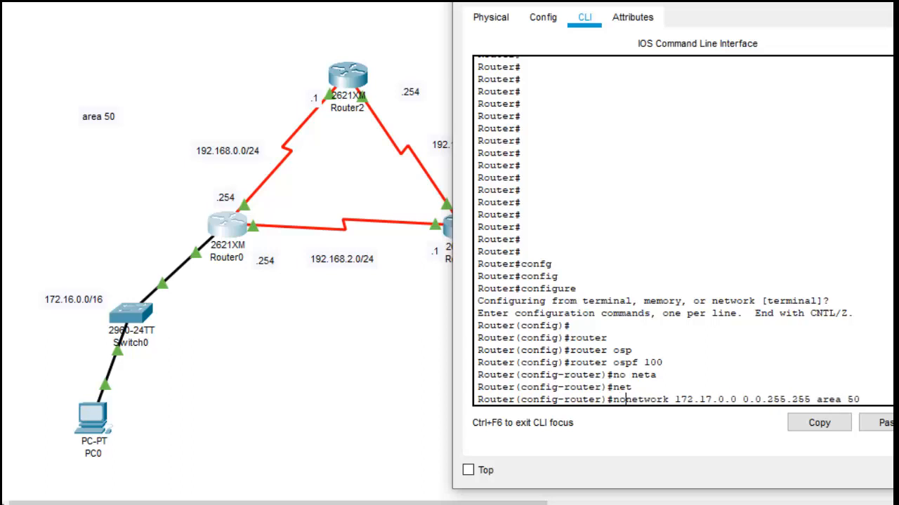
{"action": "key", "text": "Return"}
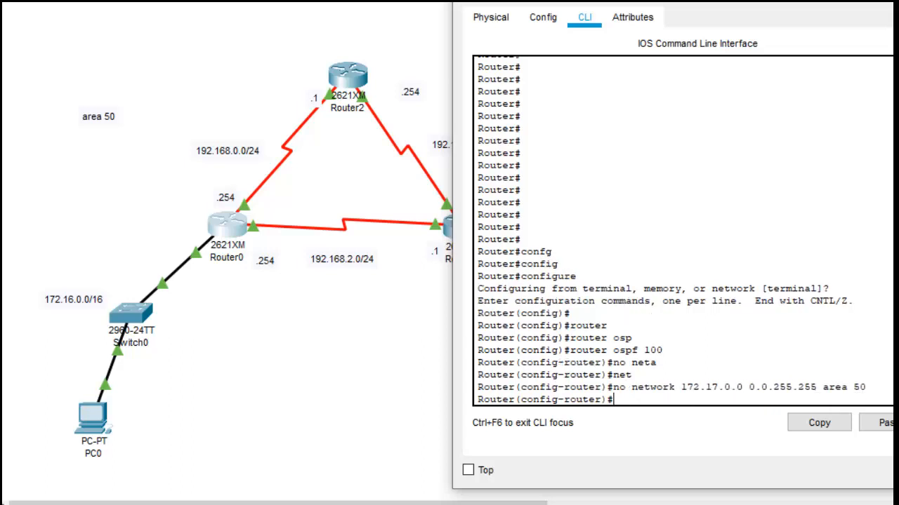
Step: Add the network 172.16.0.0 with wildcard 0.0.255.255 in area 50 to Router0's OSPF process
{"action": "key", "text": "Up"}
{"action": "key", "text": "Left"}
{"action": "key", "text": "Left"}
{"action": "key", "text": "Left"}
{"action": "key", "text": "Left"}
{"action": "key", "text": "Left"}
{"action": "key", "text": "Left"}
{"action": "key", "text": "Left"}
{"action": "key", "text": "Left"}
{"action": "key", "text": "Left"}
{"action": "key", "text": "Left"}
{"action": "key", "text": "Left"}
{"action": "key", "text": "Left"}
{"action": "key", "text": "Left"}
{"action": "key", "text": "Left"}
{"action": "key", "text": "Left"}
{"action": "key", "text": "Left"}
{"action": "key", "text": "Left"}
{"action": "key", "text": "Left"}
{"action": "key", "text": "Left"}
{"action": "key", "text": "Left"}
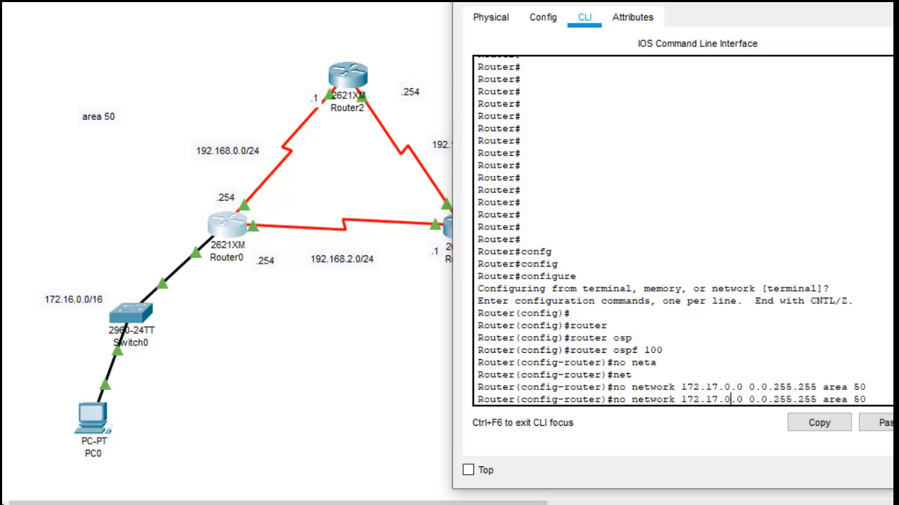
{"action": "key", "text": "Left"}
{"action": "key", "text": "BackSpace"}
{"action": "type", "text": "6"}
{"action": "key", "text": "BackSpace"}
{"action": "key", "text": "BackSpace"}
{"action": "key", "text": "BackSpace"}
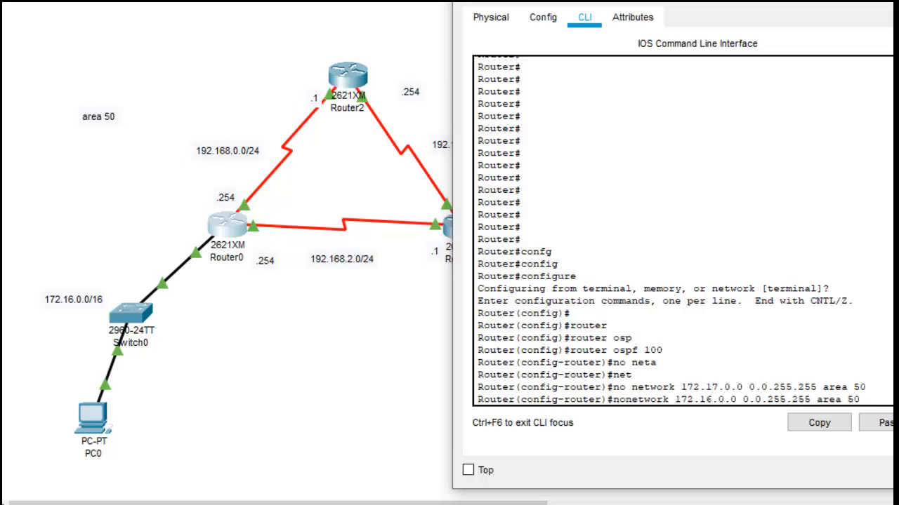
{"action": "key", "text": "Return"}
Step: Leave Router0's OSPF and global configuration modes and return to privileged mode
{"action": "type", "text": "exit"}
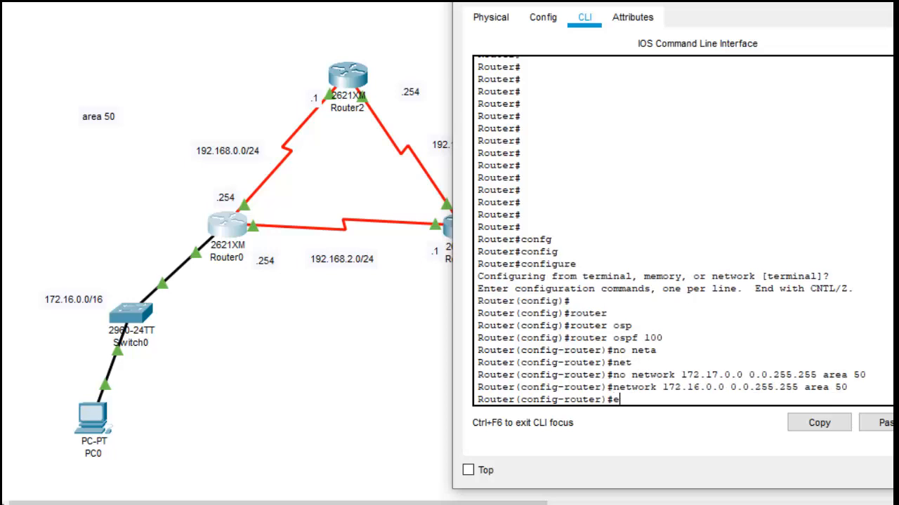
{"action": "key", "text": "Return"}
{"action": "key", "text": "Return"}
{"action": "type", "text": "exit"}
{"action": "key", "text": "Return"}
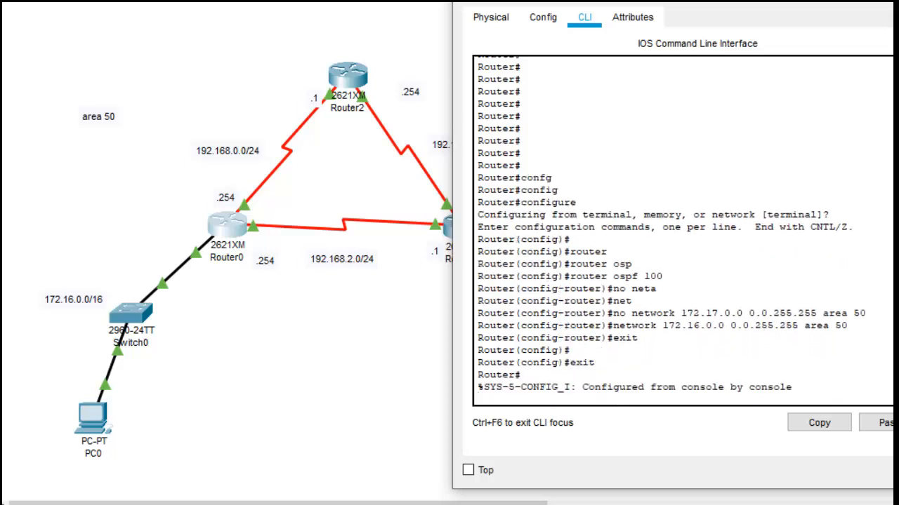
Step: Display Router0's IP protocols and examine all the networks advertised by OSPF 100
{"action": "type", "text": "show ip pro"}
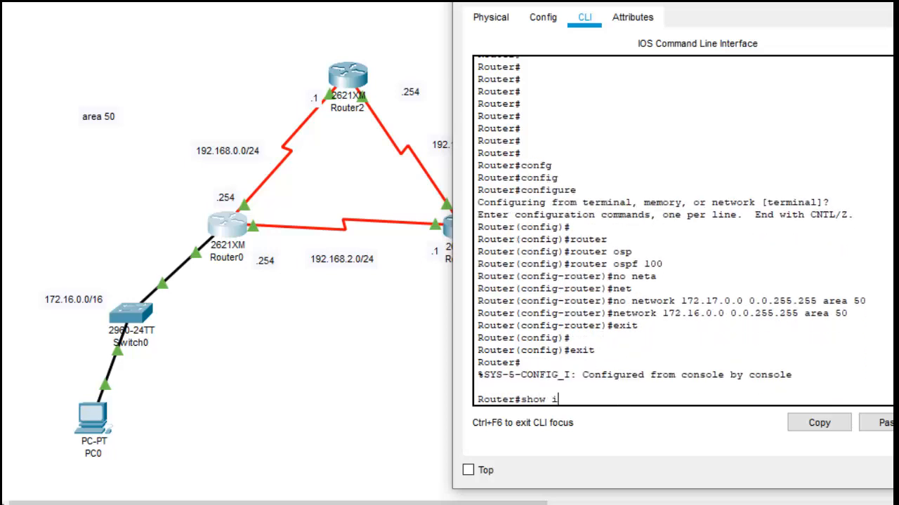
{"action": "key", "text": "Tab"}
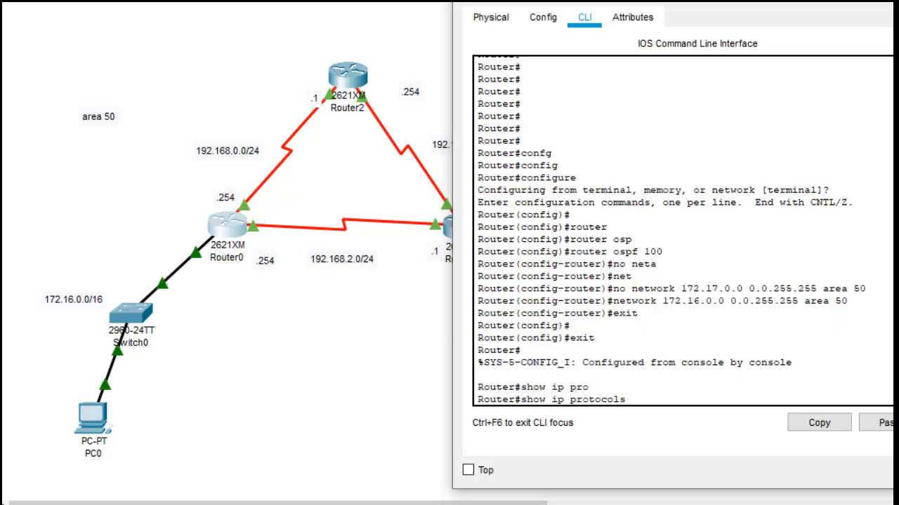
{"action": "key", "text": "Return"}
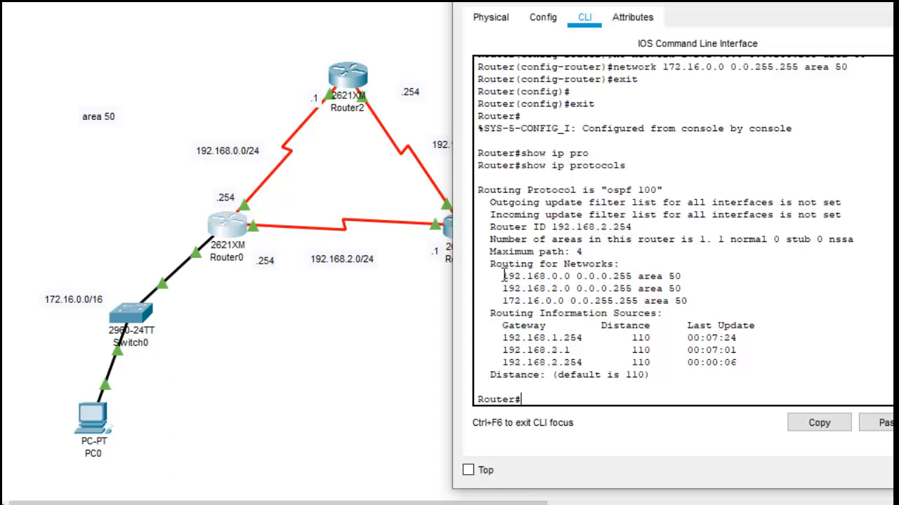
{"action": "left_click_drag", "start_coordinate": [503, 276], "coordinate": [705, 307]}
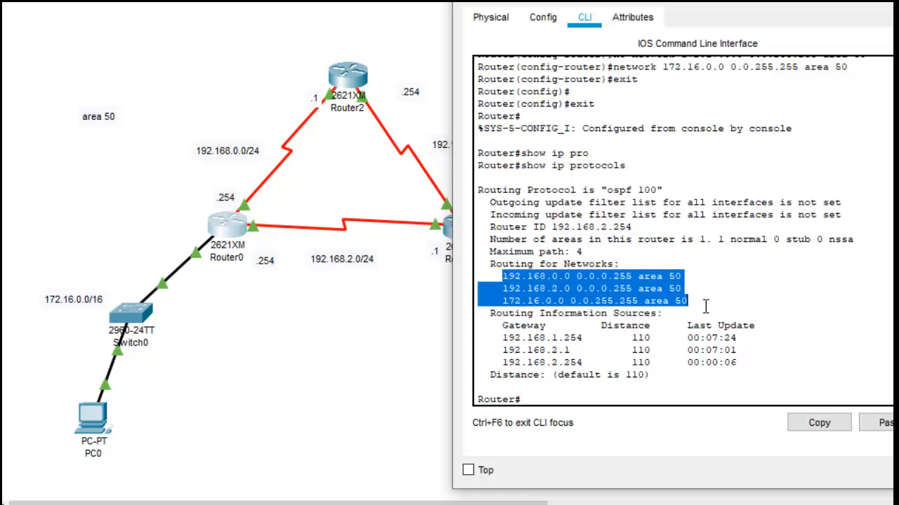
{"action": "left_click", "coordinate": [575, 396]}
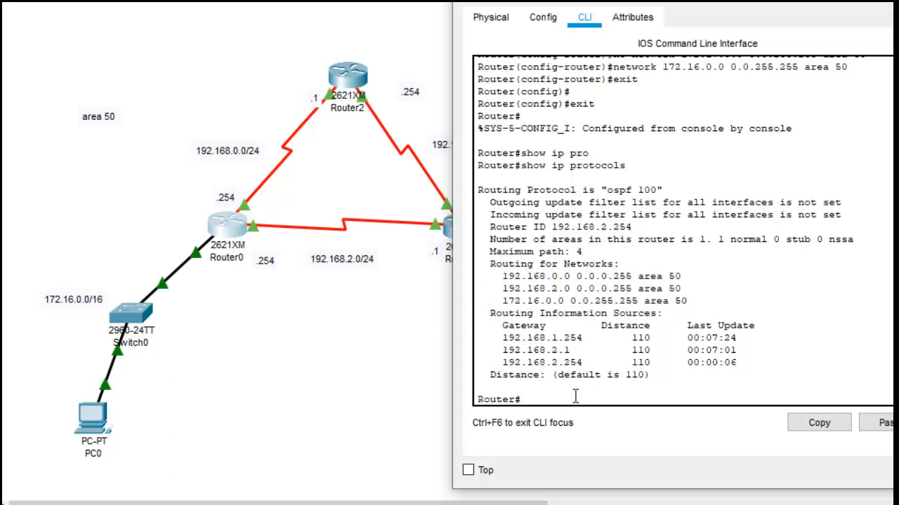
{"action": "left_click", "coordinate": [267, 504]}
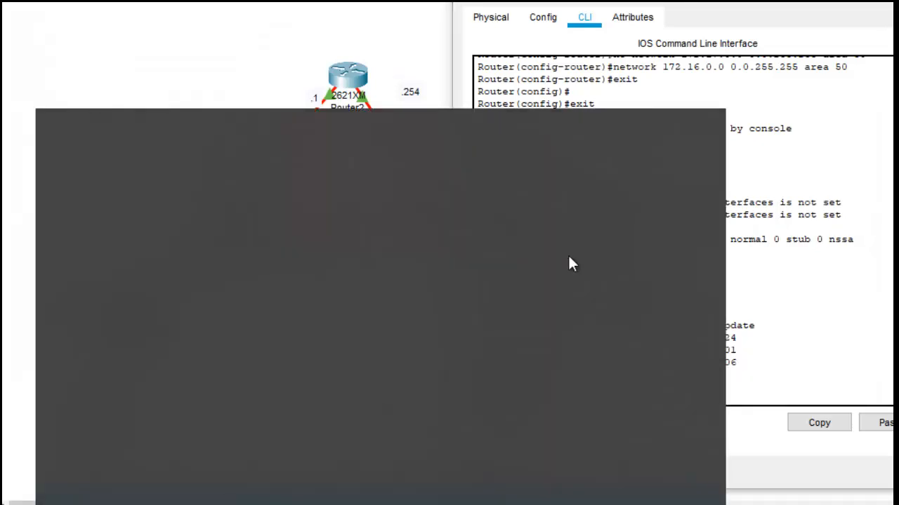
{"action": "left_click", "coordinate": [825, 320]}
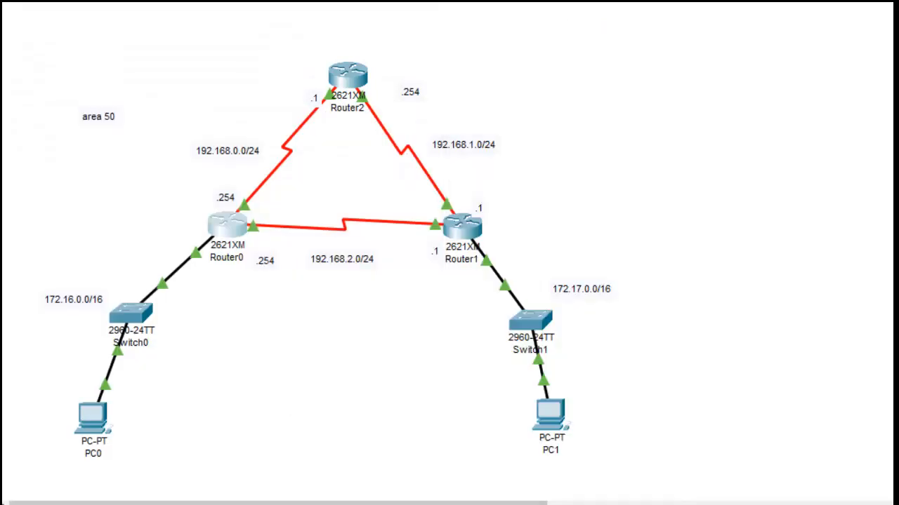
{"action": "mouse_move", "coordinate": [781, 504]}
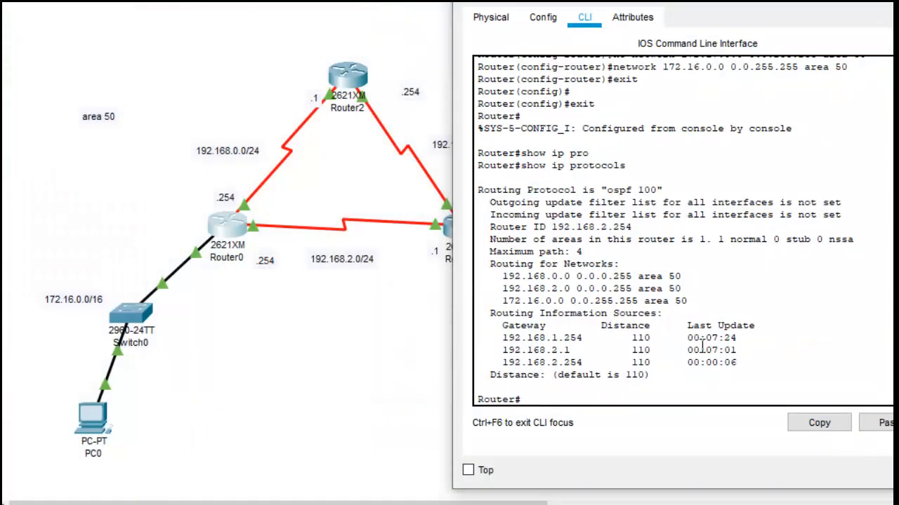
Step: Display Router0's IP protocols again to recheck its OSPF networks and routing information sources
{"action": "left_click_drag", "start_coordinate": [631, 374], "coordinate": [625, 375]}
{"action": "left_click", "coordinate": [590, 400]}
{"action": "type", "text": "show ip pro"}
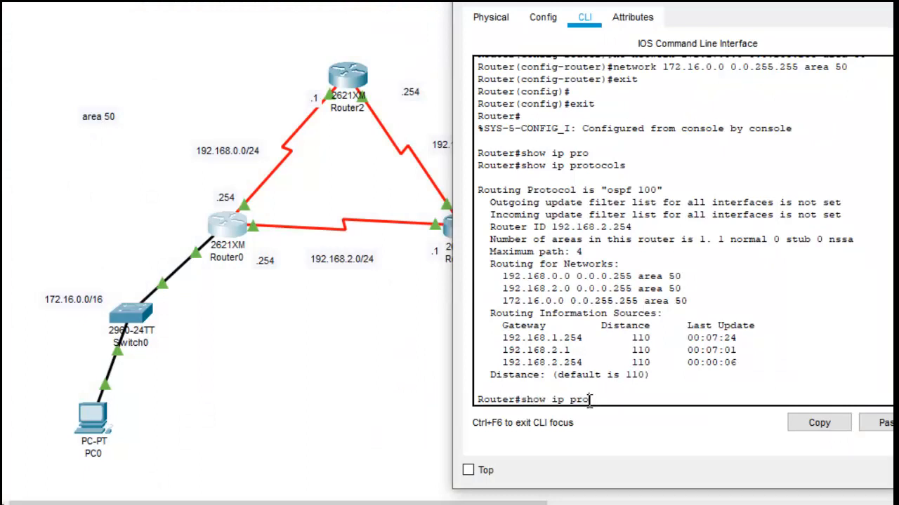
{"action": "type", "text": "t"}
{"action": "key", "text": "Tab"}
{"action": "key", "text": "Return"}
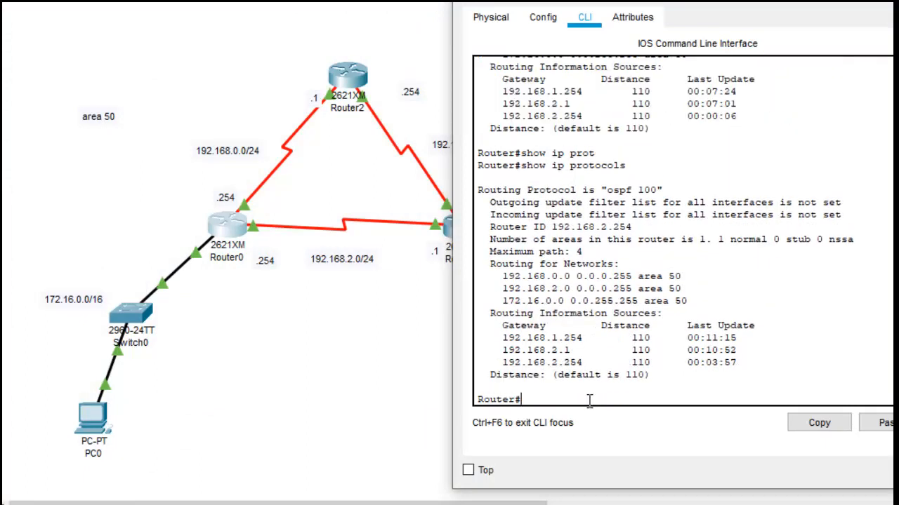
Step: Display Router0's IP routing table and examine the OSPF routes to 172.17.0.0/16 and 192.168.1.0/24
{"action": "type", "text": "show ip route"}
{"action": "key", "text": "Return"}
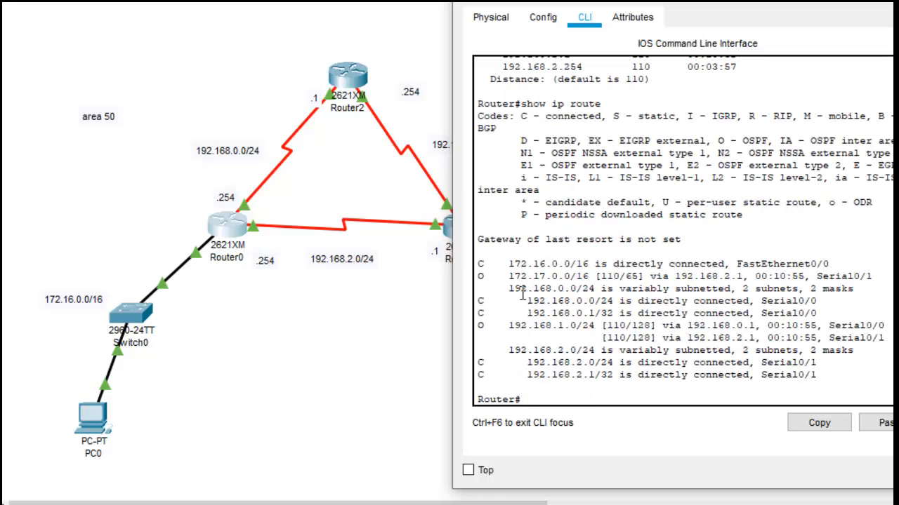
{"action": "left_click_drag", "start_coordinate": [508, 276], "coordinate": [590, 276]}
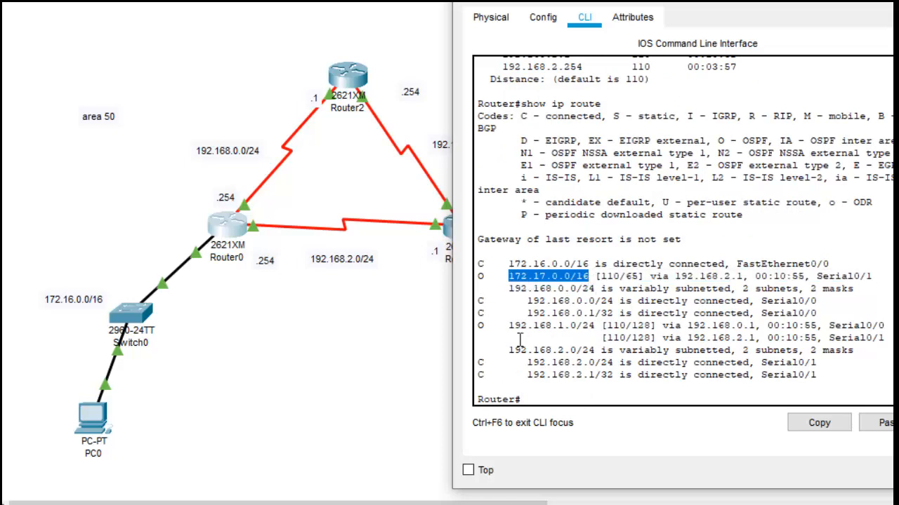
{"action": "left_click_drag", "start_coordinate": [502, 325], "coordinate": [612, 337]}
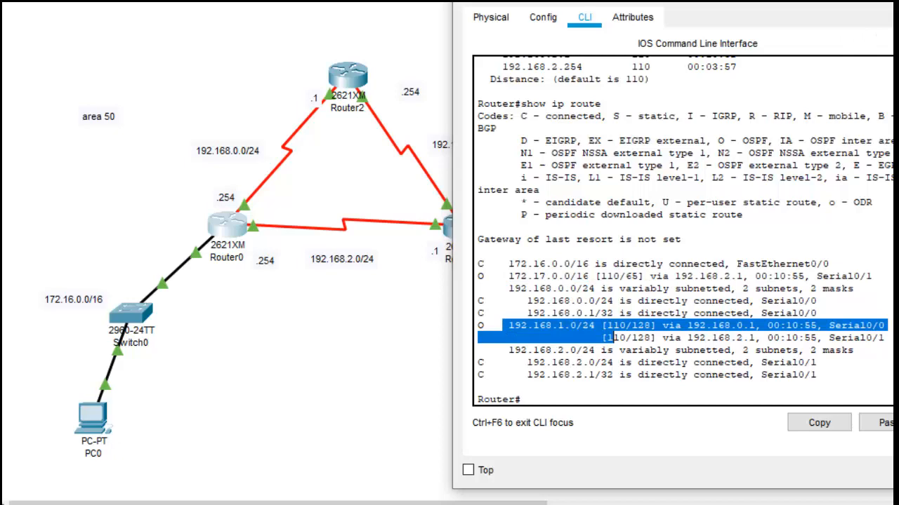
{"action": "left_click", "coordinate": [379, 129]}
{"action": "left_click", "coordinate": [223, 228]}
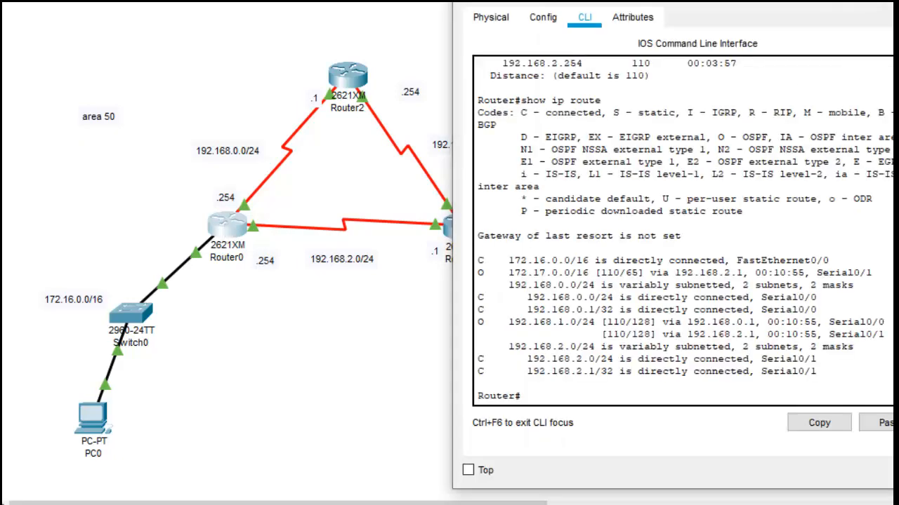
Step: Display Router1's IP routing table again and check the OSPF route to 172.16.0.0/16
{"action": "left_click", "coordinate": [450, 223]}
{"action": "left_click", "coordinate": [453, 224]}
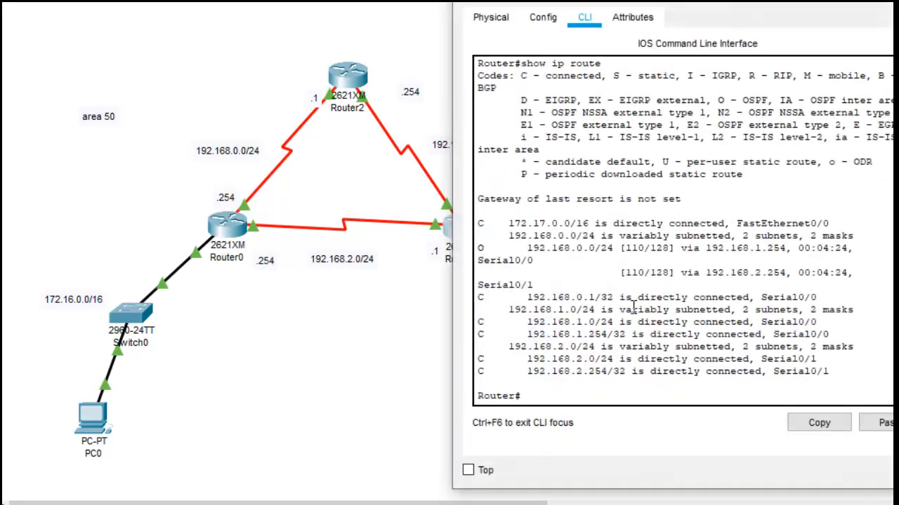
{"action": "key", "text": "Up"}
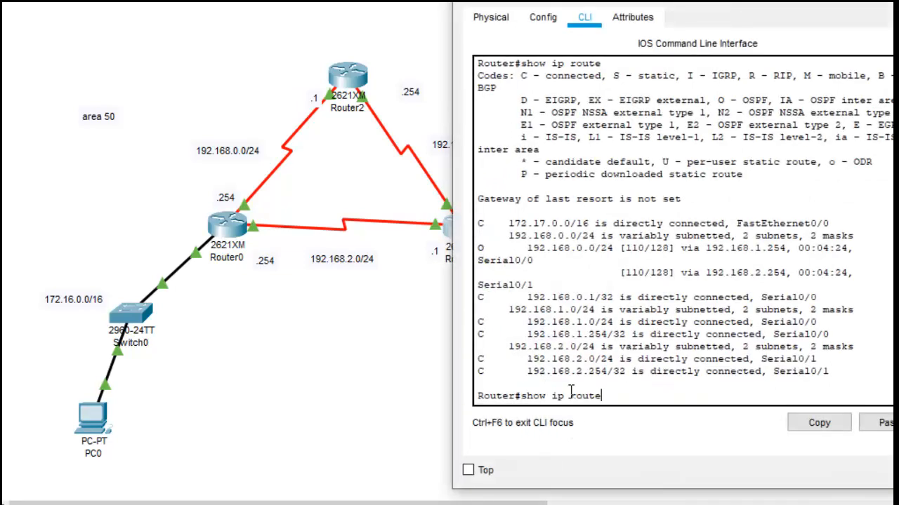
{"action": "key", "text": "Return"}
{"action": "key", "text": "space"}
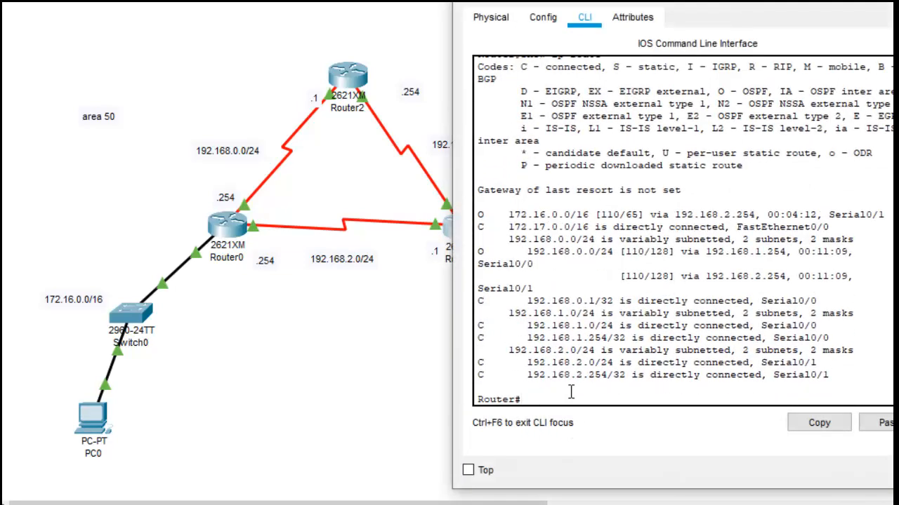
{"action": "left_click_drag", "start_coordinate": [481, 214], "coordinate": [590, 212]}
{"action": "left_click", "coordinate": [898, 0]}
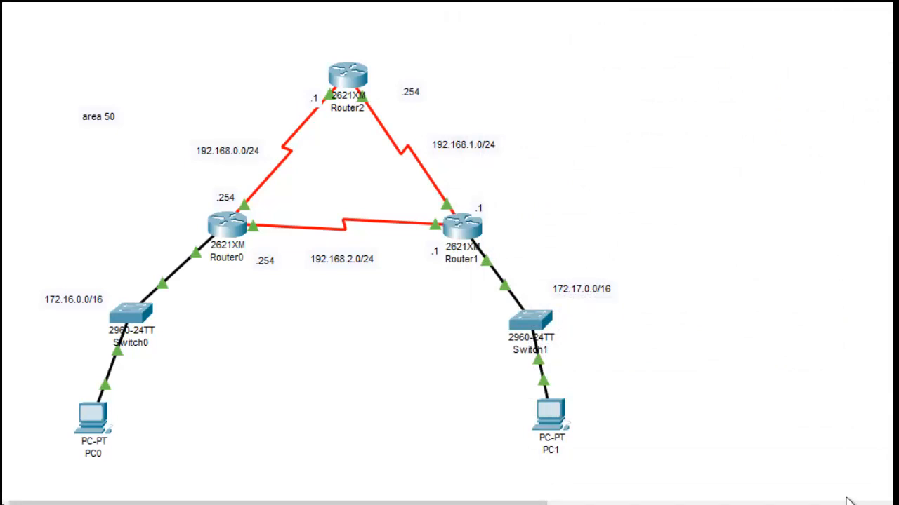
Step: Reopen Router1's command line and push the old output out of view with blank prompt lines
{"action": "left_click_drag", "start_coordinate": [845, 498], "coordinate": [881, 300]}
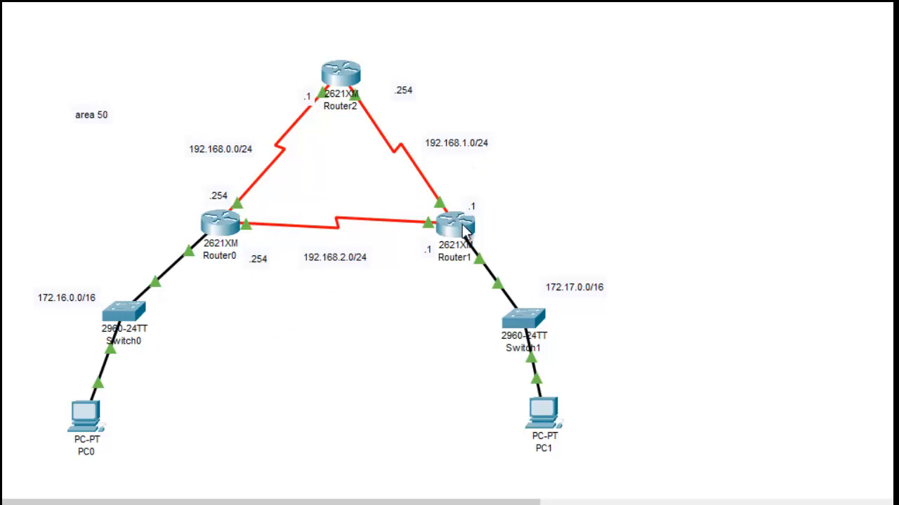
{"action": "mouse_move", "coordinate": [463, 232]}
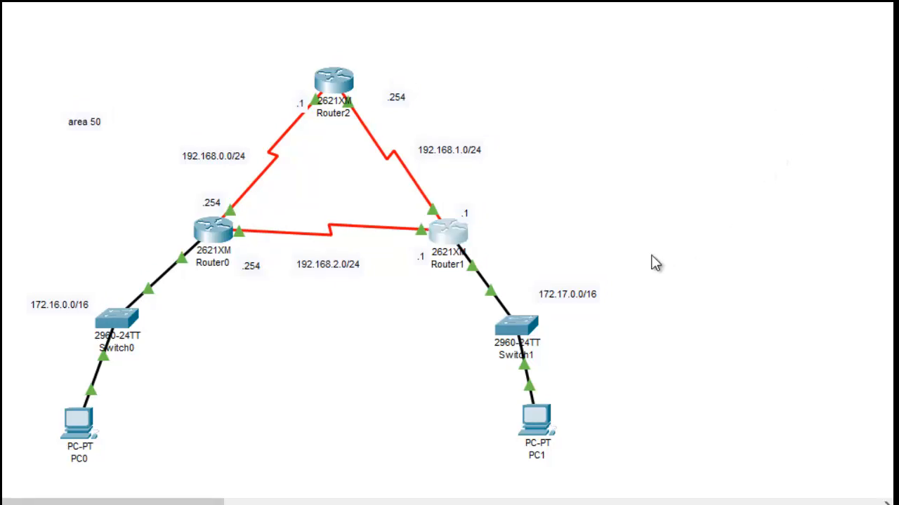
{"action": "left_click", "coordinate": [448, 237]}
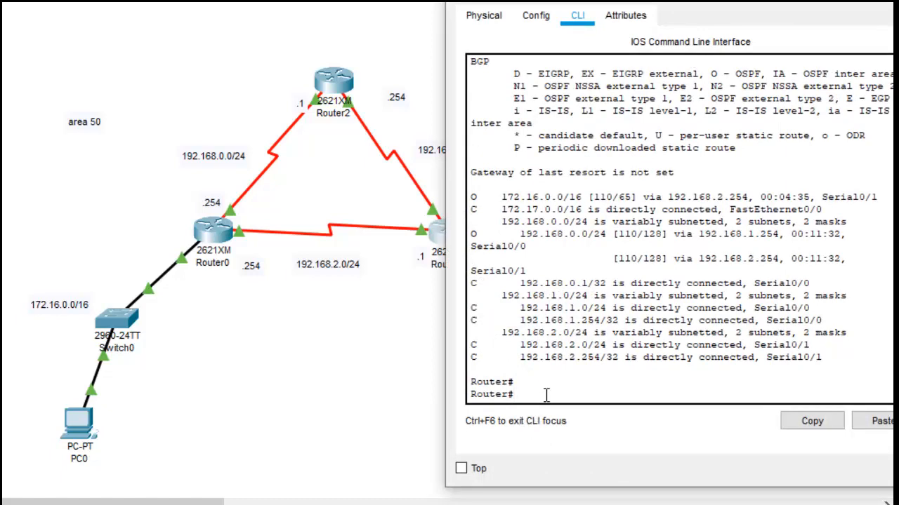
{"action": "type", "text": "con"}
{"action": "key", "text": "BackSpace"}
{"action": "key", "text": "BackSpace"}
{"action": "key", "text": "BackSpace"}
{"action": "key", "text": "Return"}
{"action": "key", "text": "Return"}
{"action": "key", "text": "Return"}
{"action": "key", "text": "Return"}
{"action": "key", "text": "Return"}
{"action": "key", "text": "Return"}
{"action": "key", "text": "Return"}
{"action": "key", "text": "Return"}
{"action": "key", "text": "Return"}
{"action": "key", "text": "Return"}
Step: Enter global configuration mode from the terminal on Router1
{"action": "key", "text": "Return"}
{"action": "key", "text": "Return"}
{"action": "key", "text": "Return"}
{"action": "key", "text": "Return"}
{"action": "key", "text": "Return"}
{"action": "key", "text": "Return"}
{"action": "key", "text": "Return"}
{"action": "key", "text": "Return"}
{"action": "key", "text": "Return"}
{"action": "key", "text": "Return"}
{"action": "key", "text": "Return"}
{"action": "key", "text": "Return"}
{"action": "key", "text": "Return"}
{"action": "key", "text": "Return"}
{"action": "key", "text": "Return"}
{"action": "key", "text": "Return"}
{"action": "key", "text": "Return"}
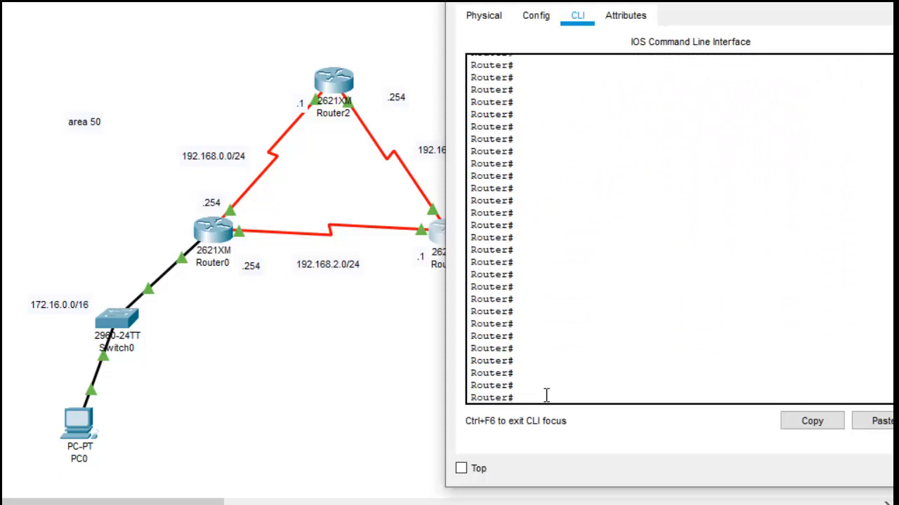
{"action": "type", "text": "config"}
{"action": "key", "text": "Tab"}
{"action": "type", "text": "rt"}
{"action": "key", "text": "BackSpace"}
{"action": "key", "text": "BackSpace"}
{"action": "type", "text": "ter"}
{"action": "key", "text": "Return"}
{"action": "key", "text": "Return"}
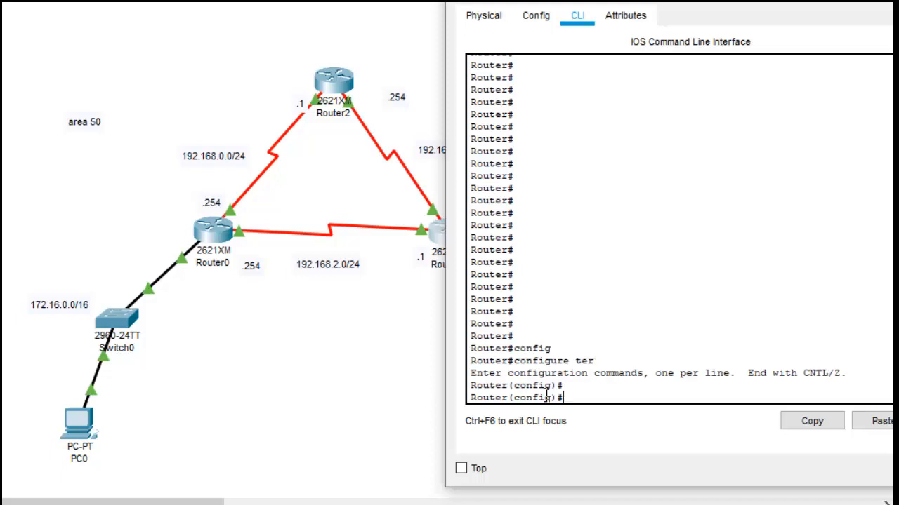
Step: Enter router configuration mode for OSPF process 100 on Router1
{"action": "left_click_drag", "start_coordinate": [747, 2], "coordinate": [715, 1]}
{"action": "type", "text": "router"}
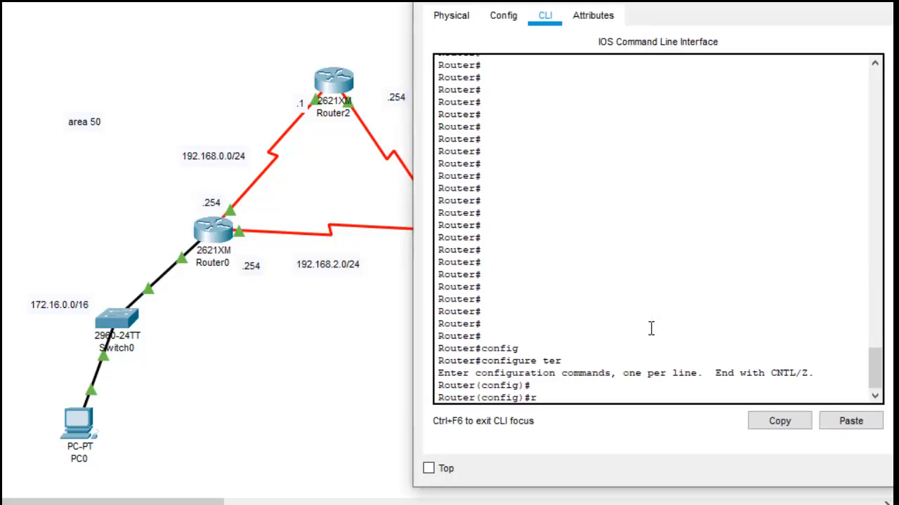
{"action": "key", "text": "Tab"}
{"action": "type", "text": "os"}
{"action": "key", "text": "Tab"}
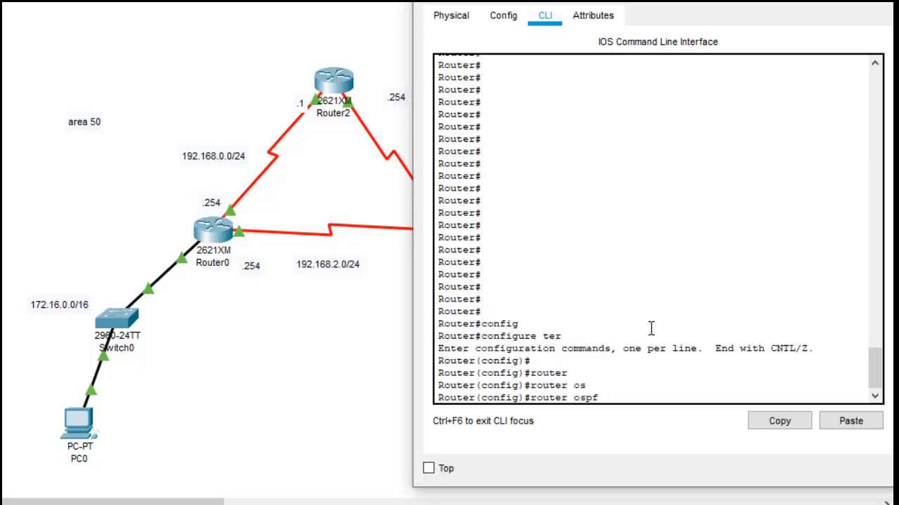
{"action": "type", "text": "100"}
{"action": "key", "text": "Return"}
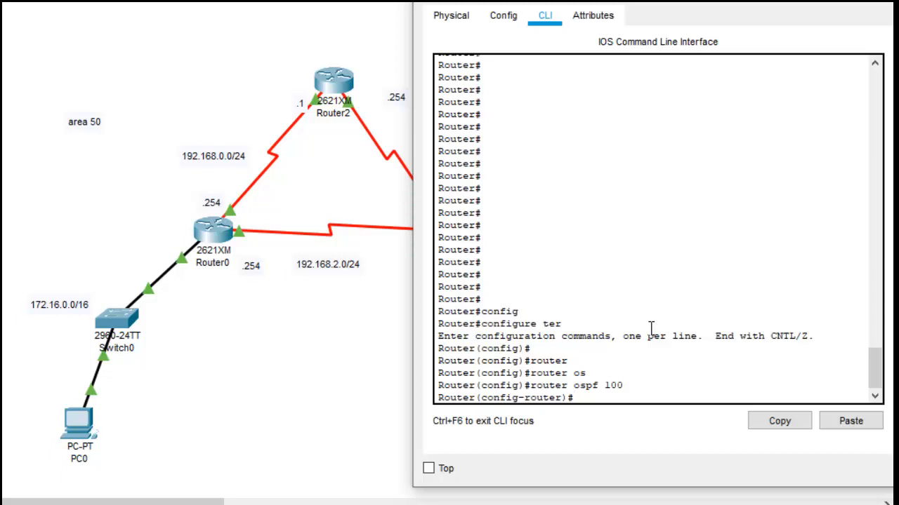
Step: Enable message-digest authentication for area 50 in Router1's OSPF process
{"action": "type", "text": "are"}
{"action": "key", "text": "Tab"}
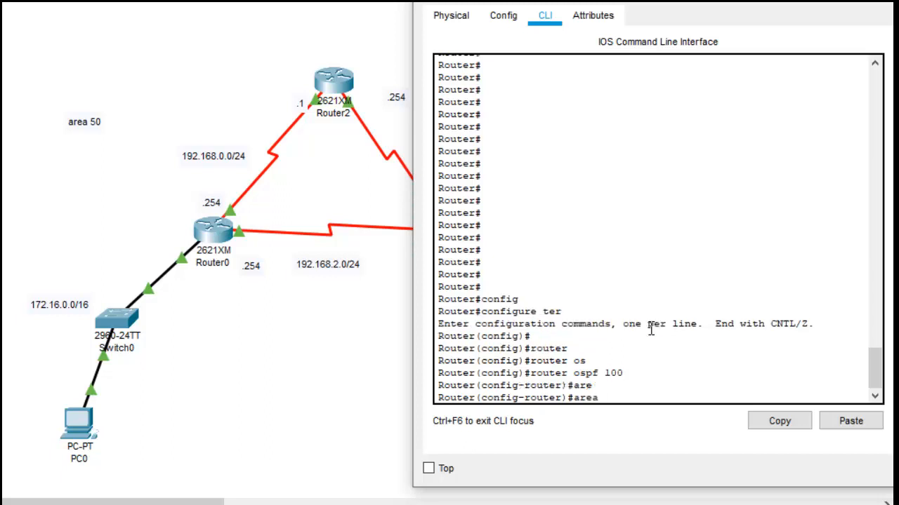
{"action": "type", "text": "50 aut"}
{"action": "key", "text": "Tab"}
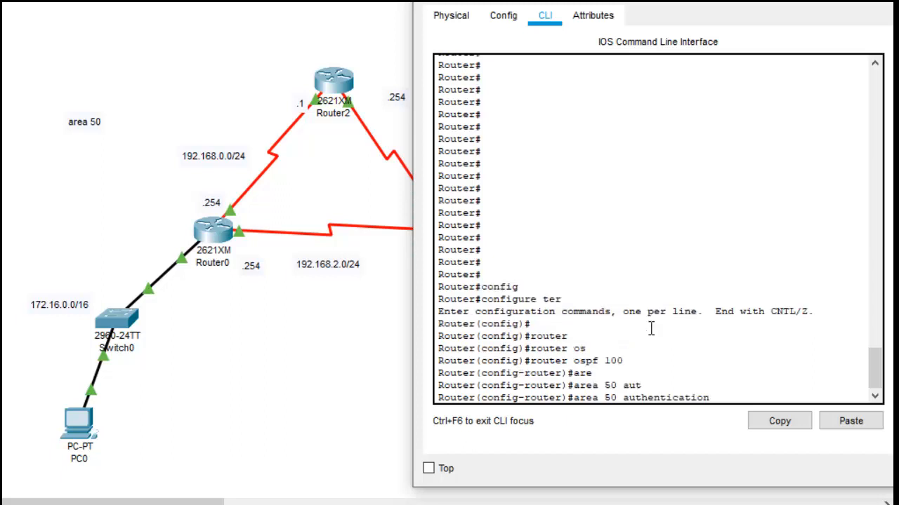
{"action": "type", "text": "mess"}
{"action": "key", "text": "Tab"}
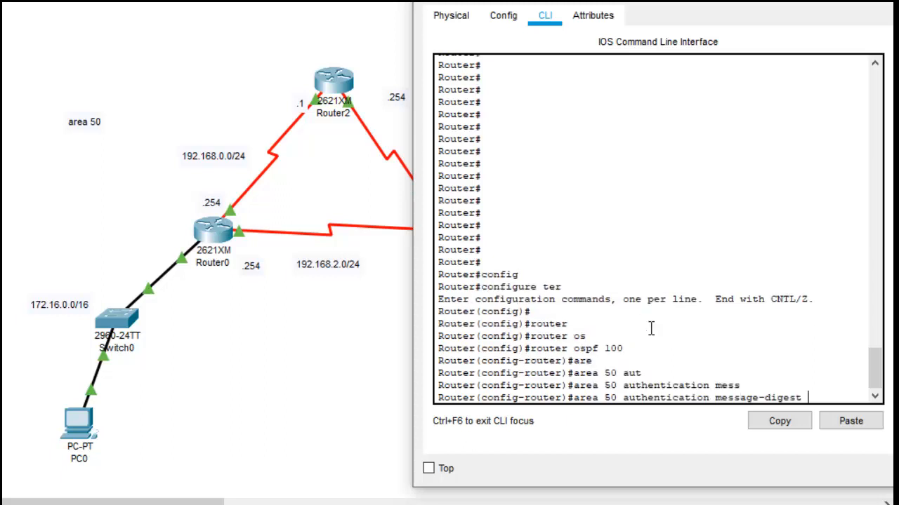
{"action": "key", "text": "Return"}
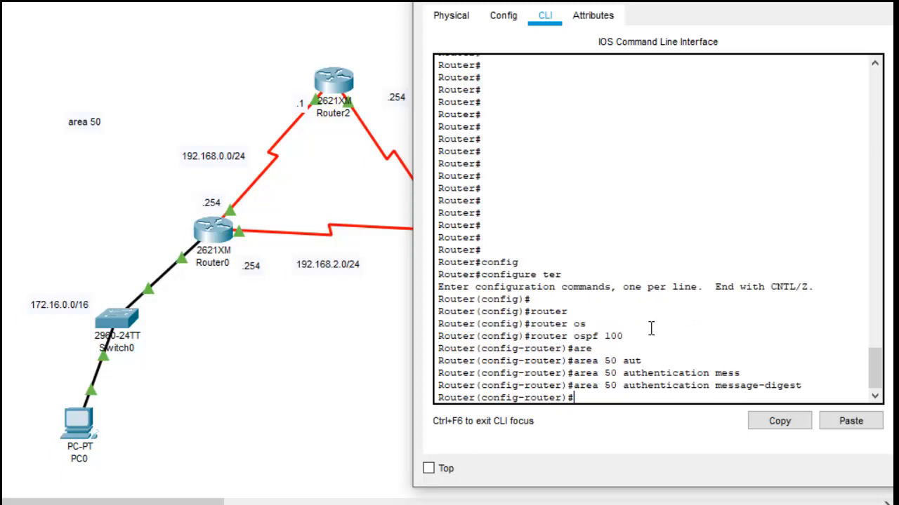
Step: Leave Router1's OSPF configuration and enter interface configuration for serial 0/0
{"action": "type", "text": "exit"}
{"action": "key", "text": "Return"}
{"action": "type", "text": "inter"}
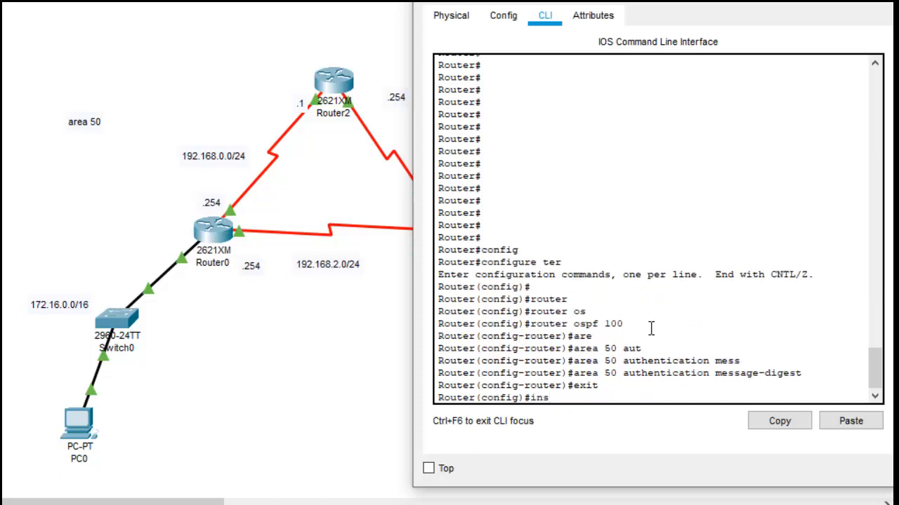
{"action": "key", "text": "Tab"}
{"action": "type", "text": "ser"}
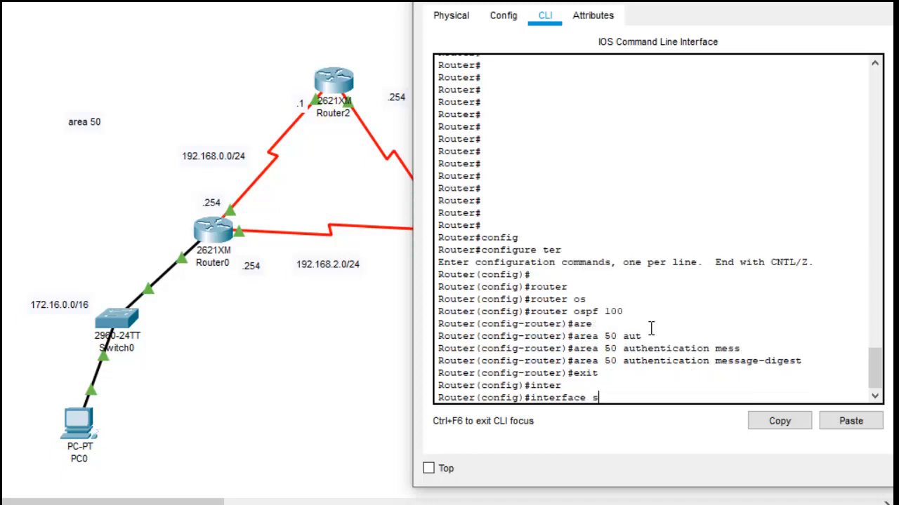
{"action": "key", "text": "Tab"}
{"action": "type", "text": "0/0"}
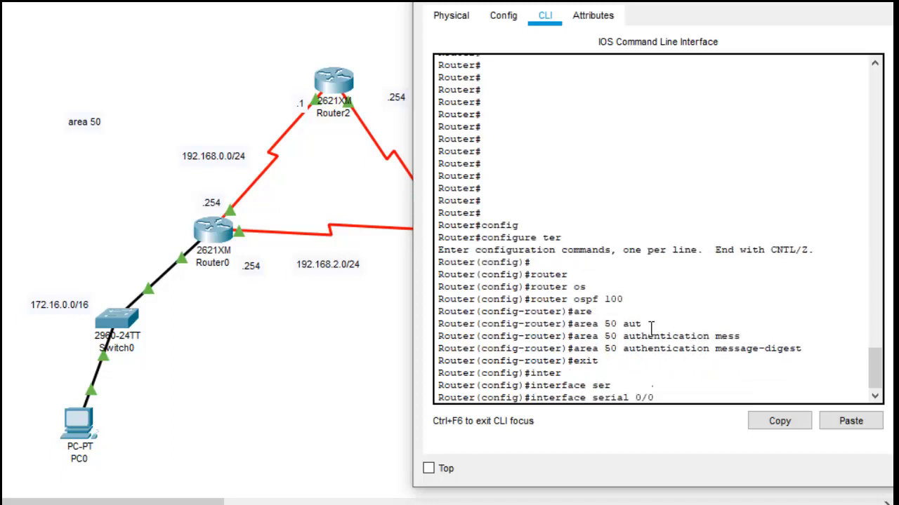
{"action": "key", "text": "Return"}
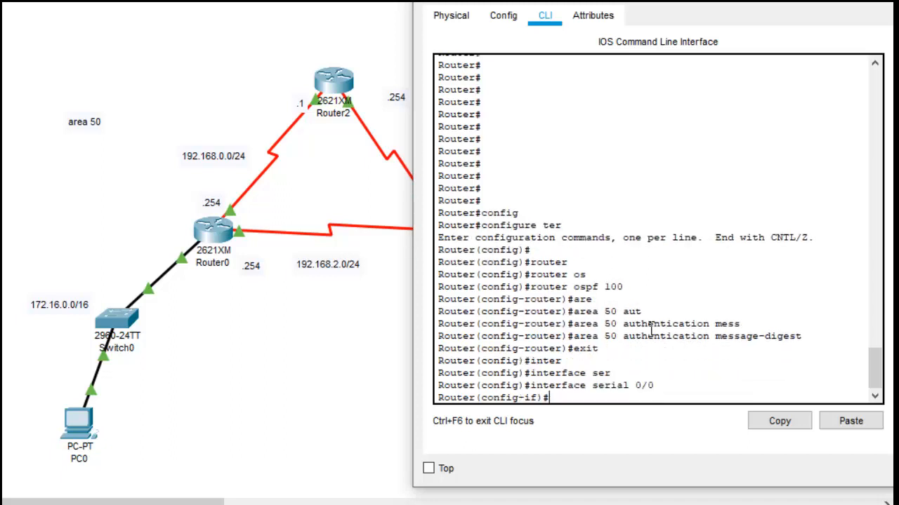
Step: Try to set the OSPF message-digest key on Router1's serial 0/0 with key ID 1, MD5 and the authentication password
{"action": "type", "text": "ip osp"}
{"action": "key", "text": "Tab"}
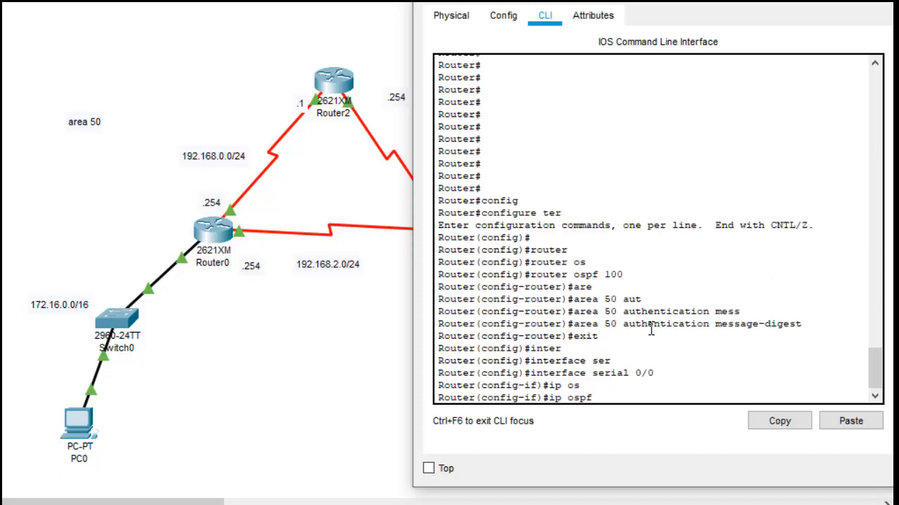
{"action": "type", "text": "mes"}
{"action": "key", "text": "Tab"}
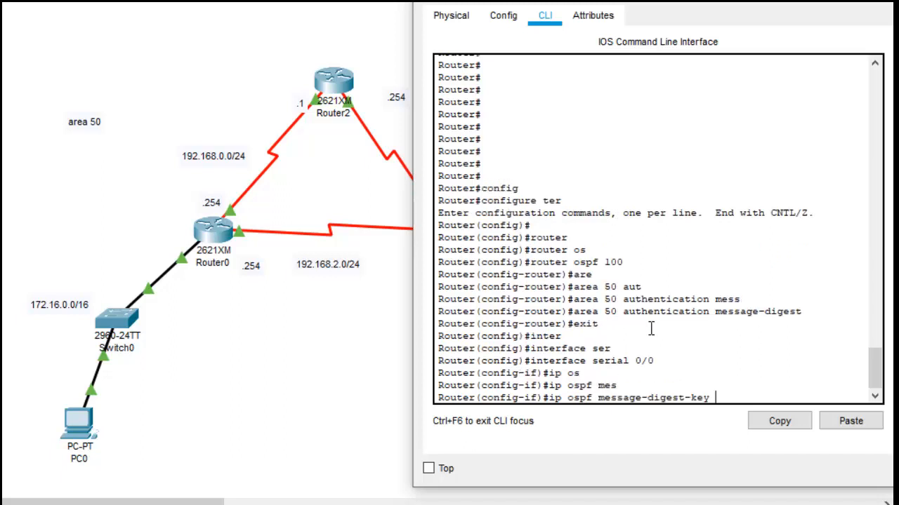
{"action": "type", "text": "1 md5"}
{"action": "key", "text": "Tab"}
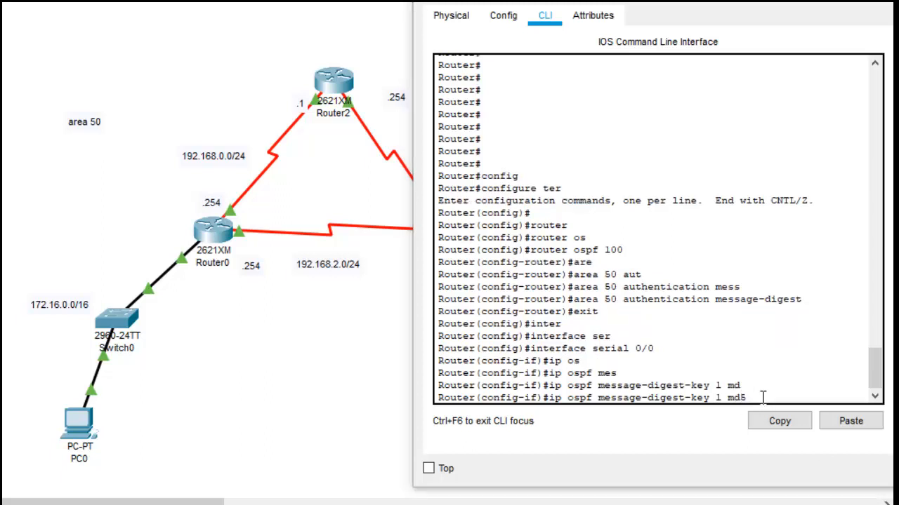
{"action": "type", "text": "P"}
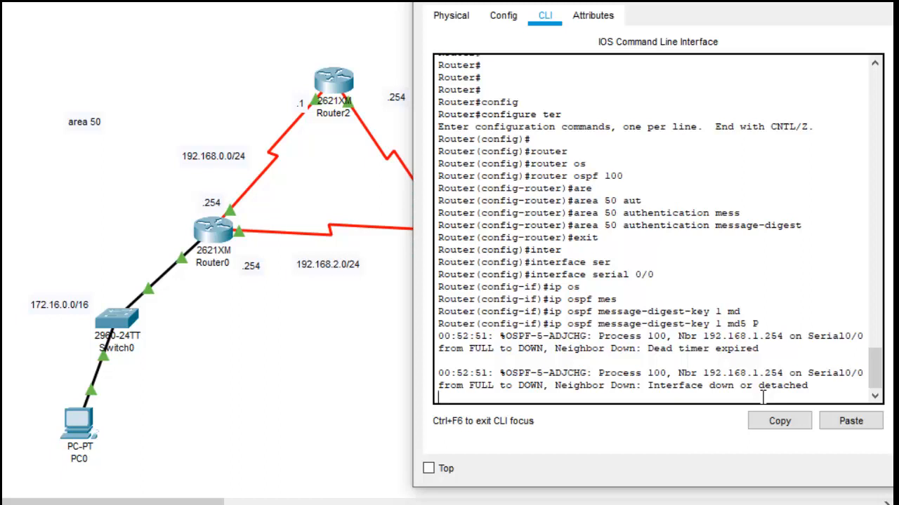
{"action": "type", "text": "0"}
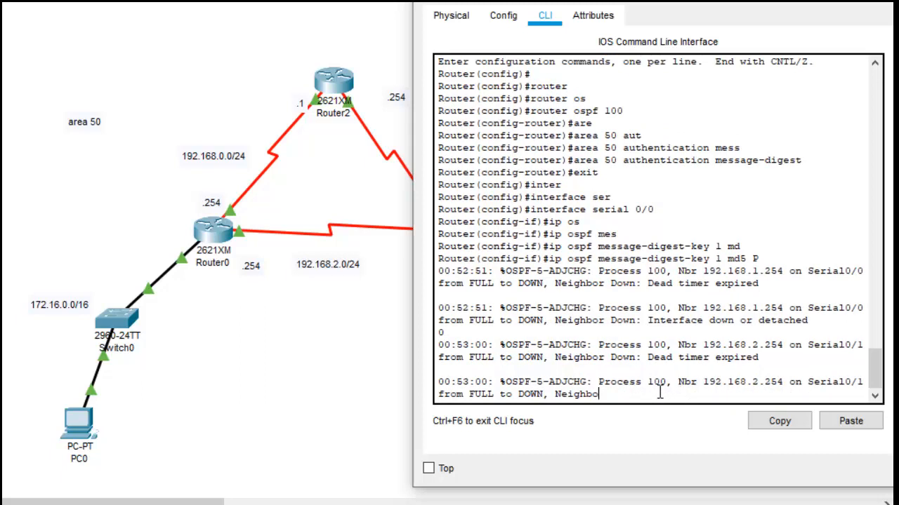
{"action": "key", "text": "Return"}
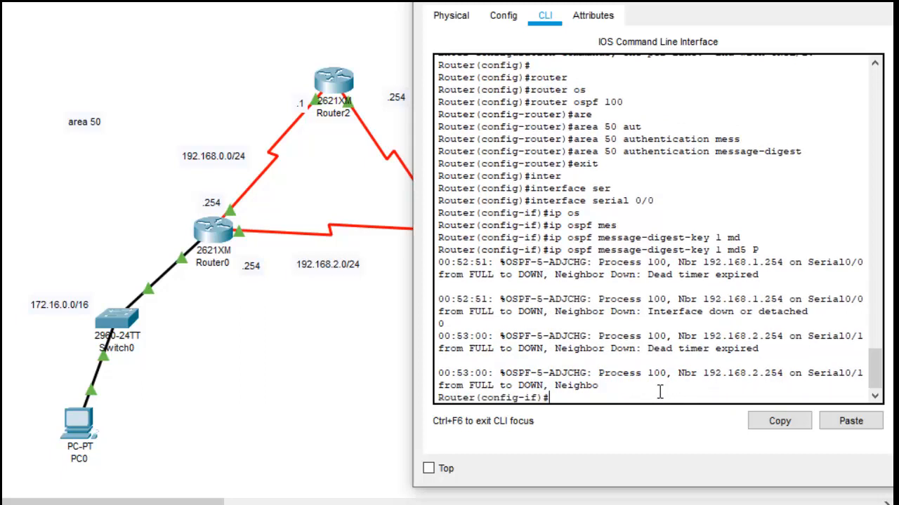
Step: Shut down Router1's serial 0/0 interface
{"action": "type", "text": "shut"}
{"action": "key", "text": "Tab"}
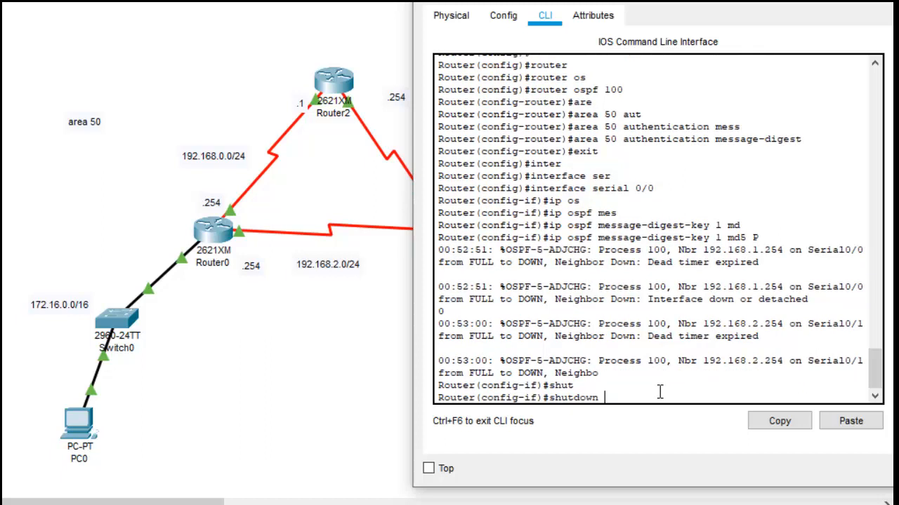
{"action": "key", "text": "Return"}
{"action": "key", "text": "Return"}
{"action": "key", "text": "Up"}
{"action": "key", "text": "Up"}
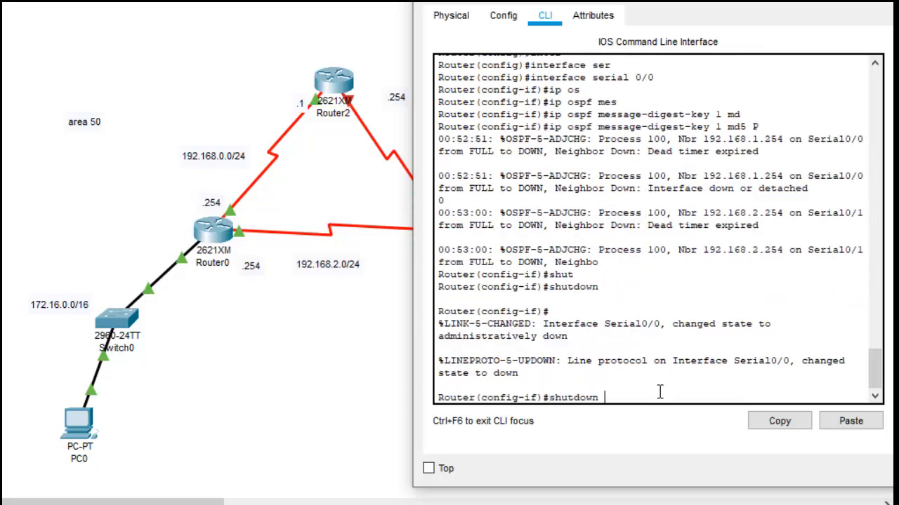
Step: Set the OSPF message-digest key on Router1's serial 0/0 with key ID 1, MD5 and the authentication password
{"action": "key", "text": "Down"}
{"action": "key", "text": "Down"}
{"action": "type", "text": "ip os"}
{"action": "key", "text": "Tab"}
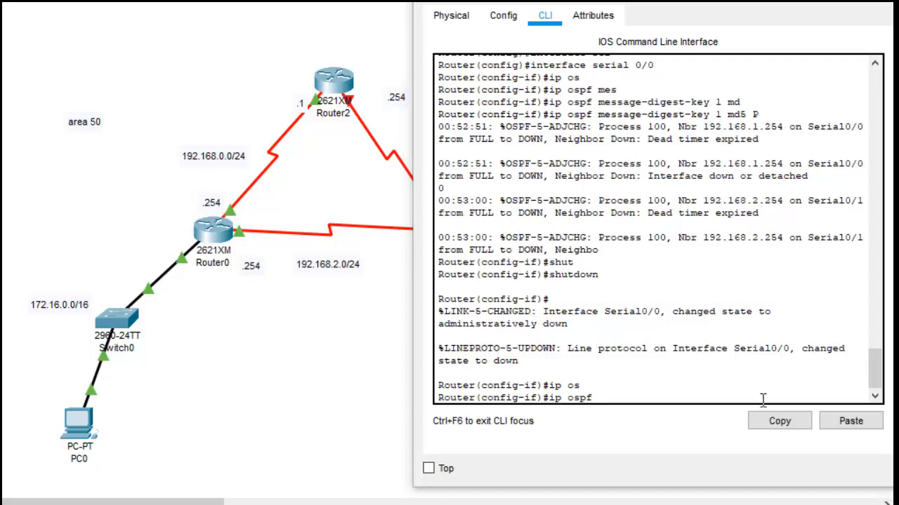
{"action": "type", "text": "mes"}
{"action": "key", "text": "Tab"}
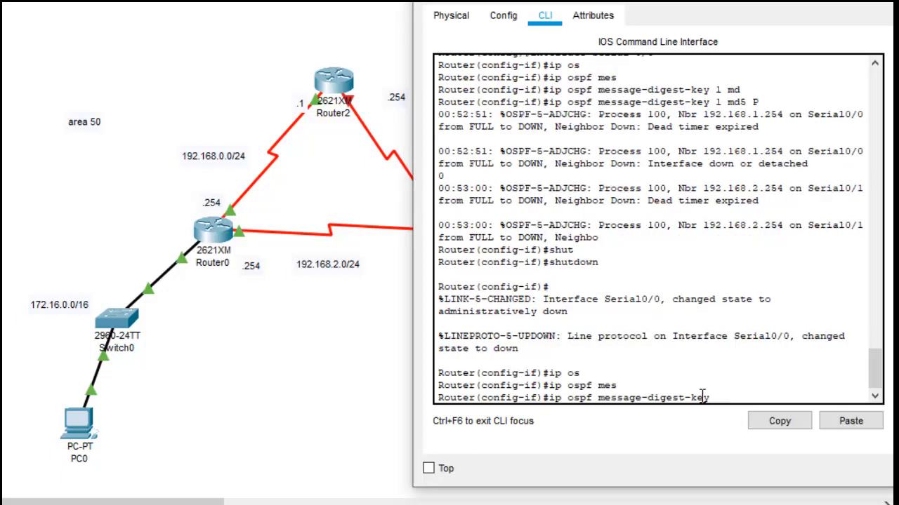
{"action": "type", "text": "k"}
{"action": "key", "text": "BackSpace"}
{"action": "type", "text": "1 md5 P"}
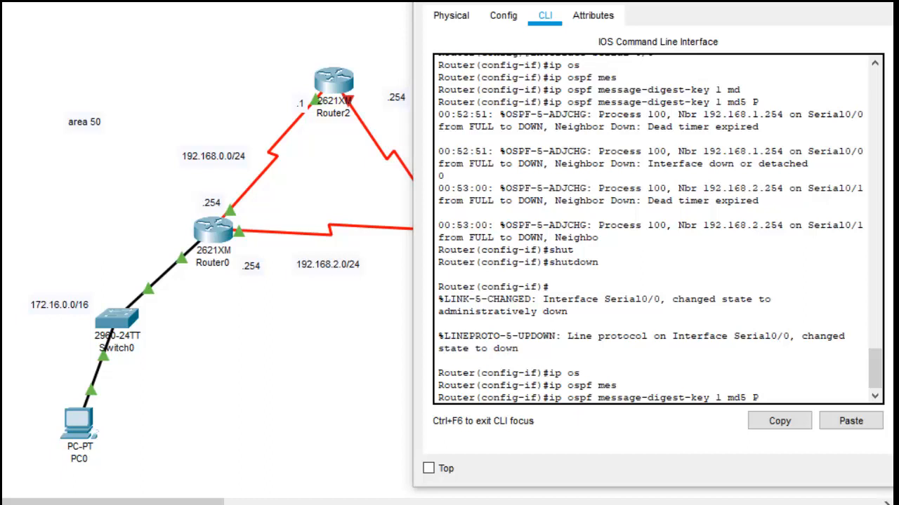
{"action": "key", "text": "BackSpace"}
{"action": "right_click", "coordinate": [786, 397]}
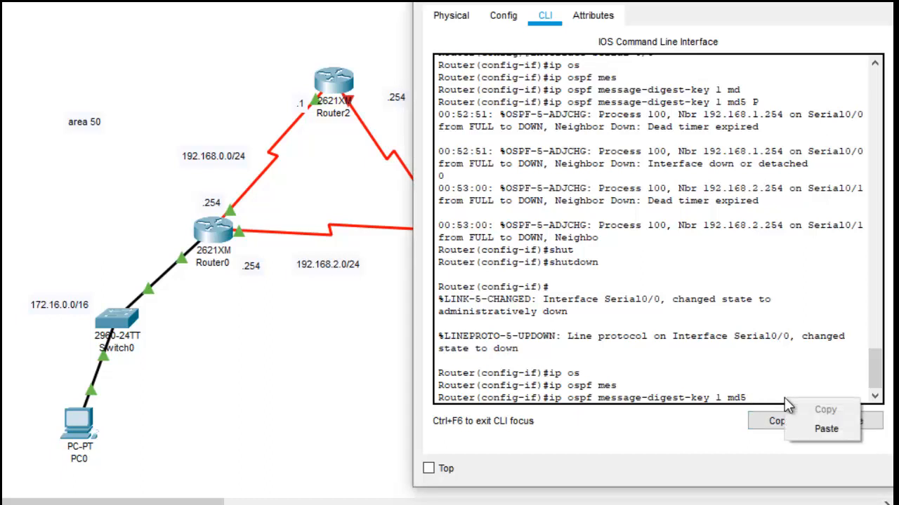
{"action": "left_click", "coordinate": [833, 429]}
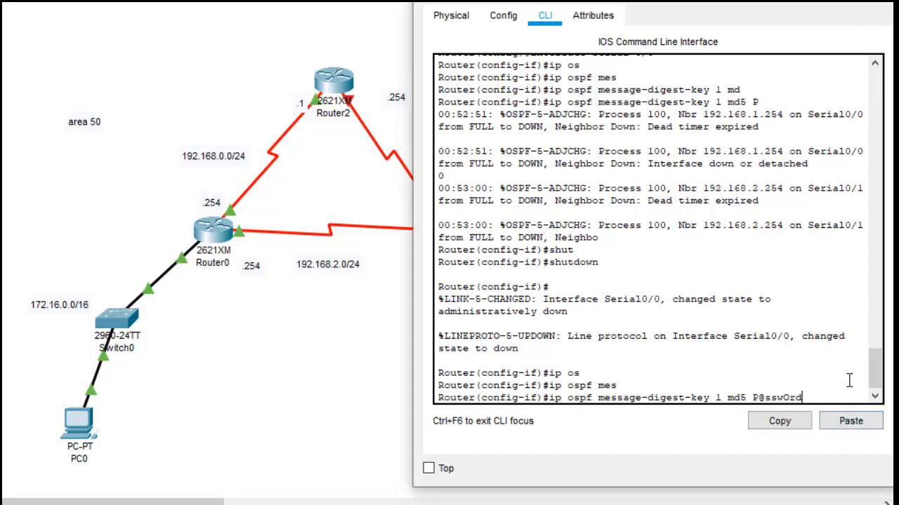
{"action": "key", "text": "Return"}
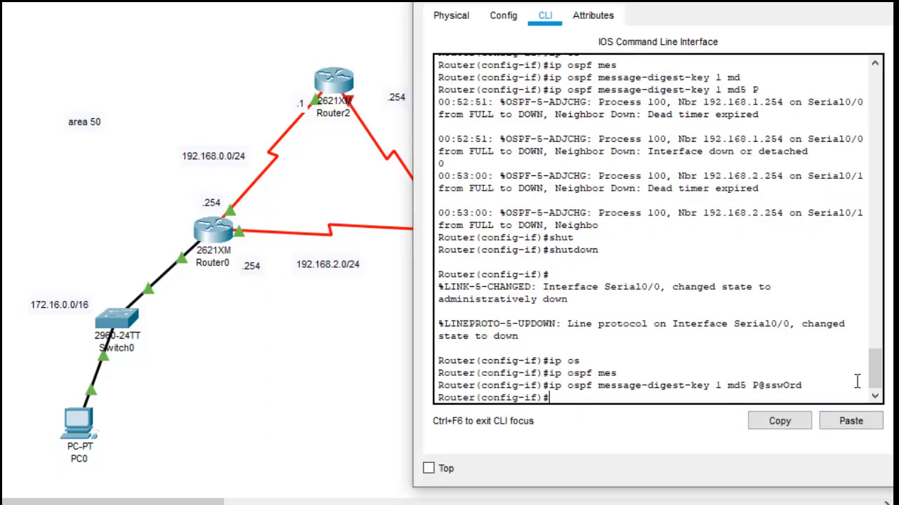
Step: Switch to Router1's serial 0/1 interface configuration and shut that interface down
{"action": "type", "text": "exit"}
{"action": "key", "text": "Return"}
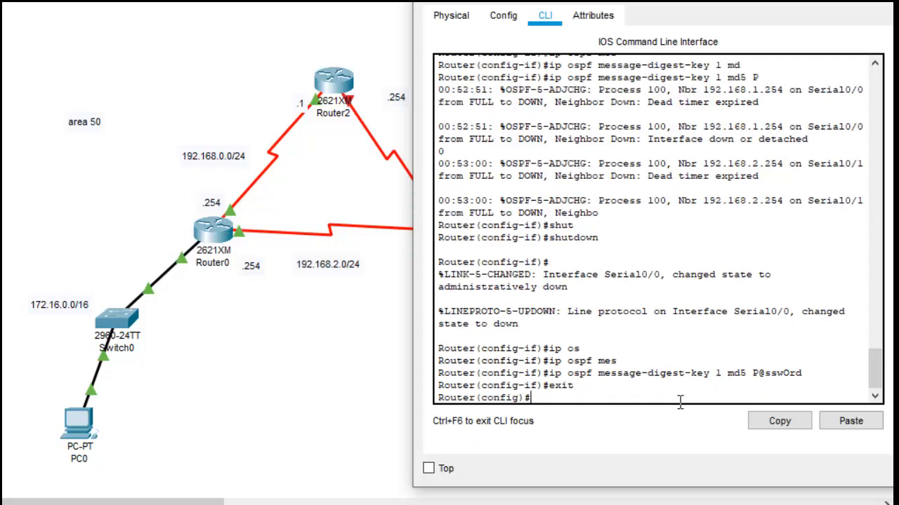
{"action": "type", "text": "inter"}
{"action": "key", "text": "Tab"}
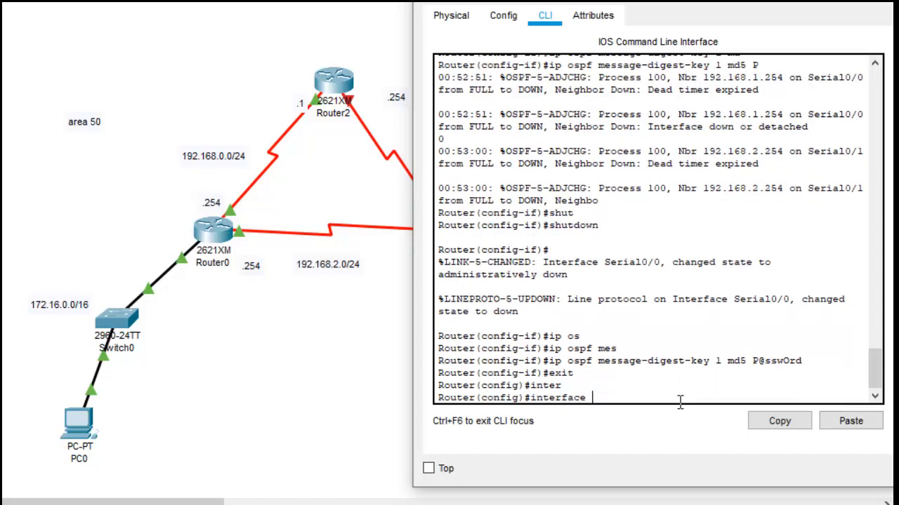
{"action": "type", "text": "ser"}
{"action": "key", "text": "Tab"}
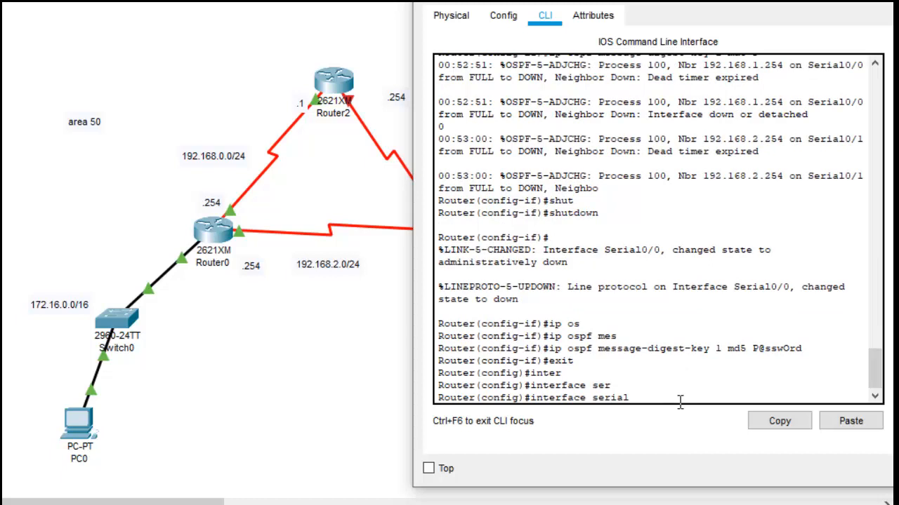
{"action": "type", "text": "0/1"}
{"action": "key", "text": "Return"}
{"action": "type", "text": "sh"}
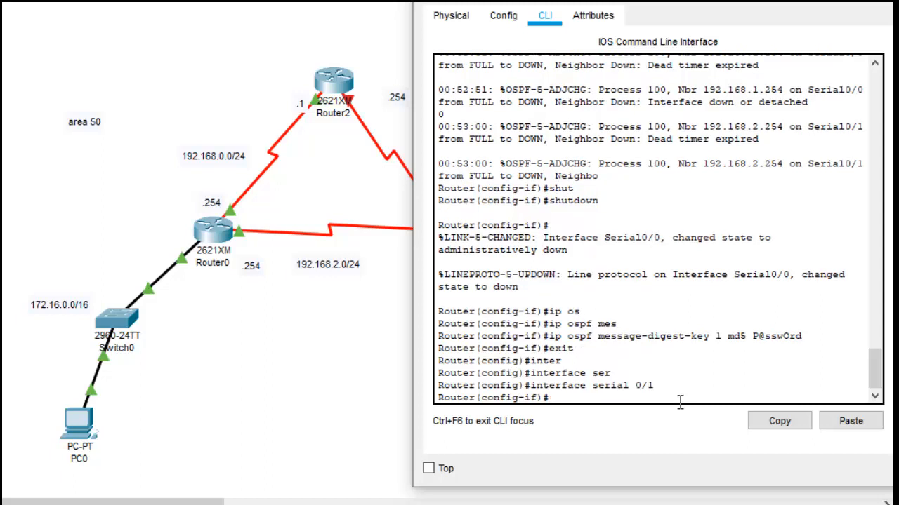
{"action": "type", "text": "ut"}
{"action": "key", "text": "Return"}
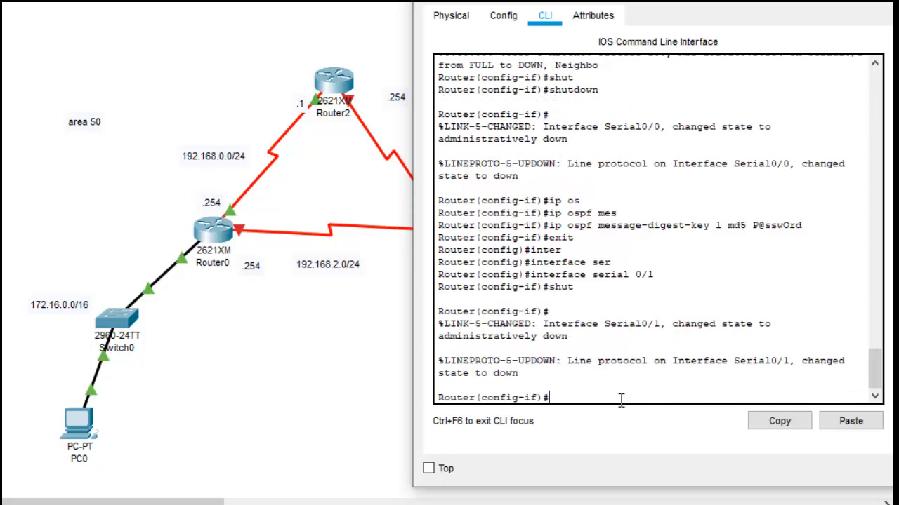
Step: Set the OSPF message-digest key on Router1's serial 0/1 with key ID 1, MD5 and the authentication password
{"action": "right_click", "coordinate": [616, 401]}
{"action": "left_click", "coordinate": [600, 397]}
{"action": "type", "text": "ip os"}
{"action": "key", "text": "Tab"}
{"action": "key", "text": "Tab"}
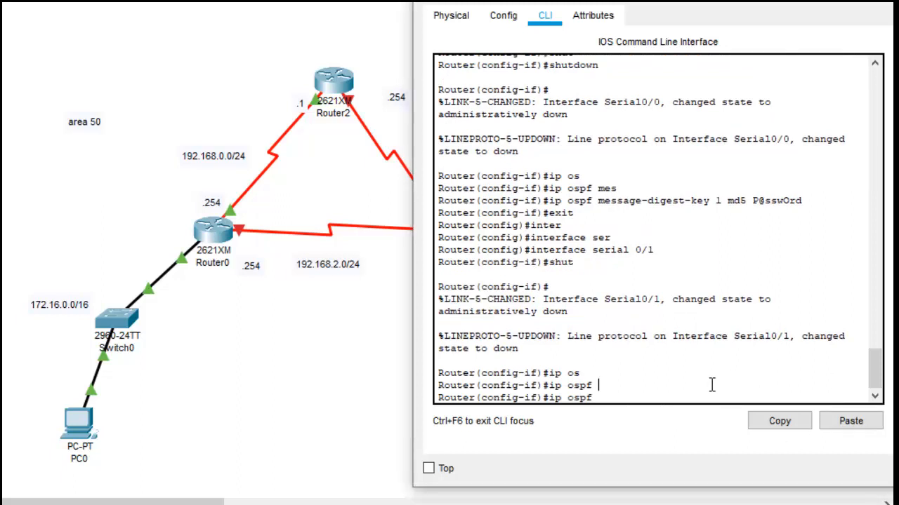
{"action": "type", "text": "mes"}
{"action": "key", "text": "Tab"}
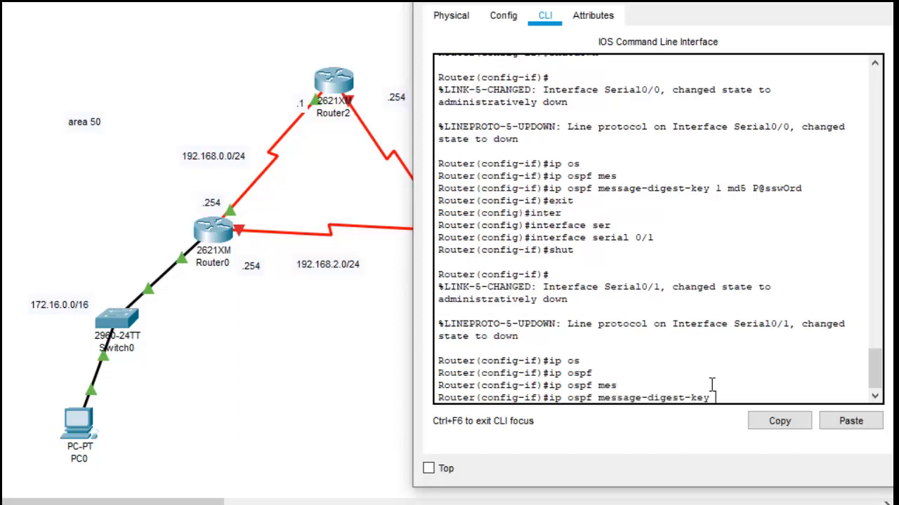
{"action": "type", "text": "1 md5"}
{"action": "right_click", "coordinate": [761, 398]}
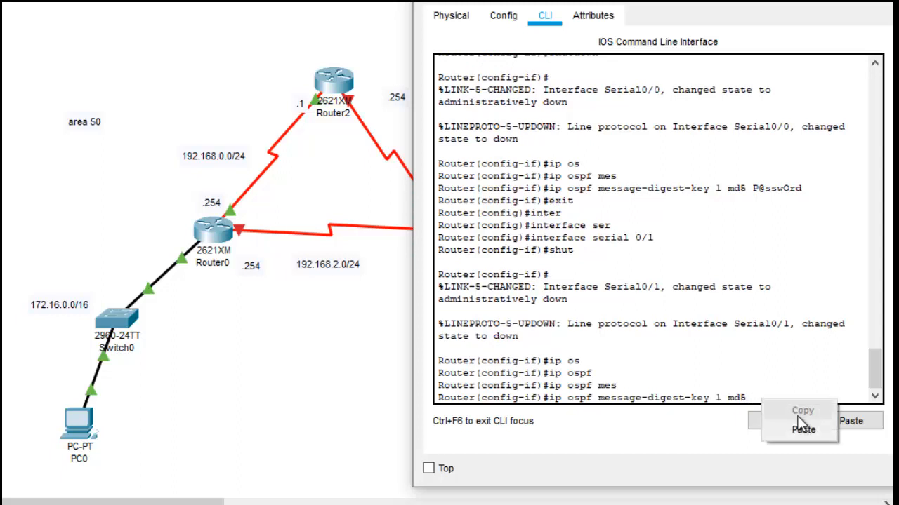
{"action": "left_click", "coordinate": [802, 428]}
{"action": "key", "text": "Return"}
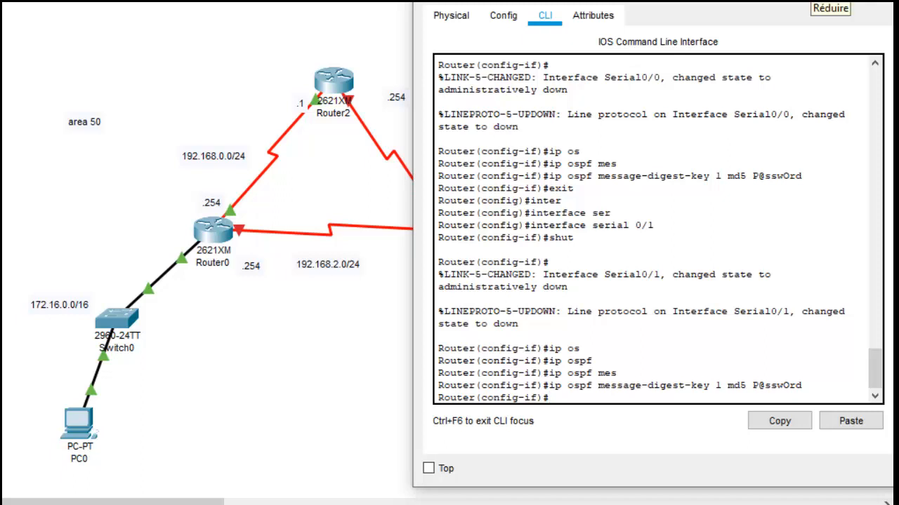
Step: Dismiss the background image window, return to Router1's command line and re-enable serial 0/1
{"action": "left_click", "coordinate": [813, 2]}
{"action": "left_click", "coordinate": [813, 2]}
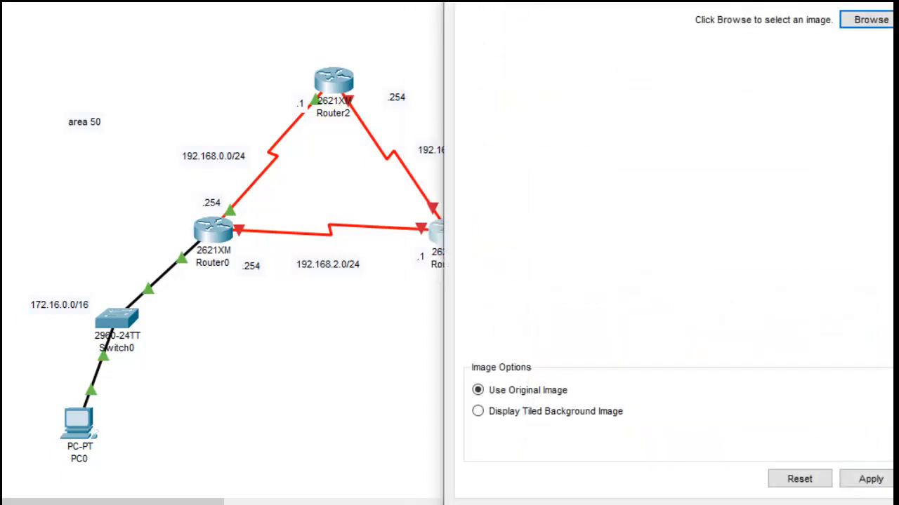
{"action": "left_click", "coordinate": [897, 1]}
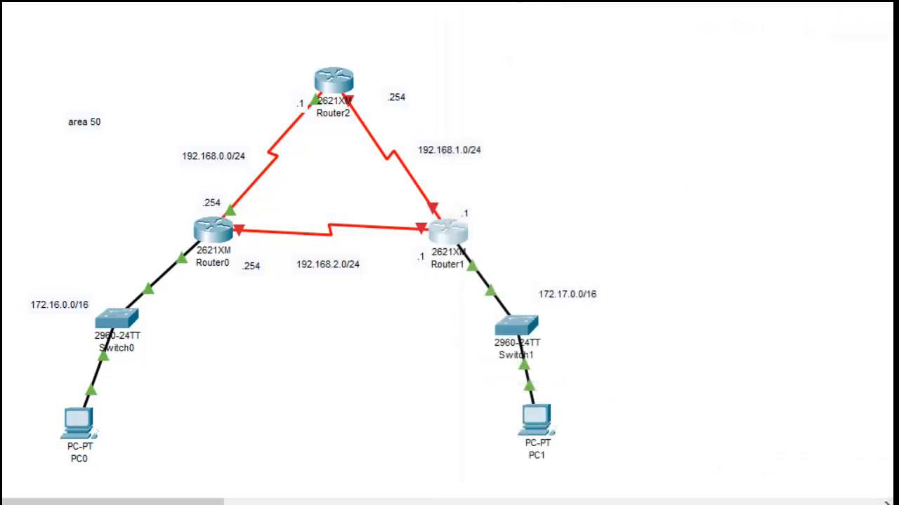
{"action": "left_click", "coordinate": [832, 497]}
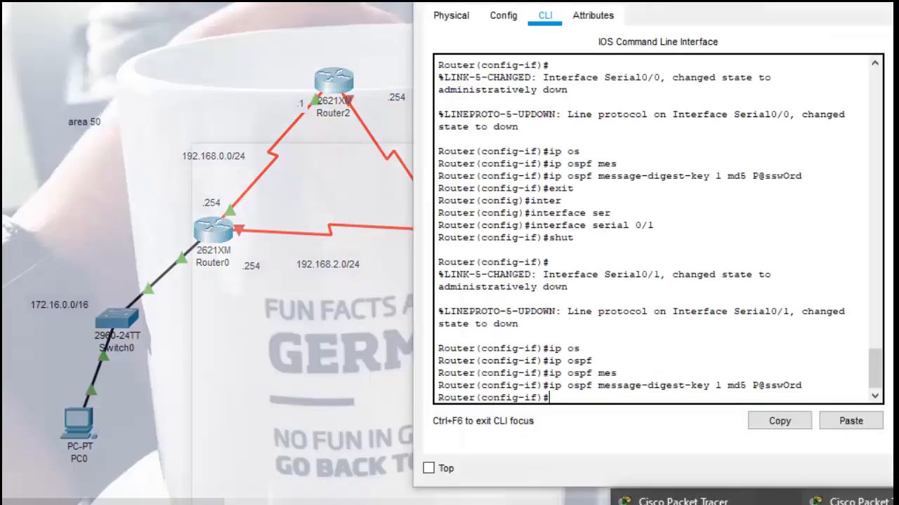
{"action": "left_click", "coordinate": [660, 395]}
{"action": "type", "text": "n"}
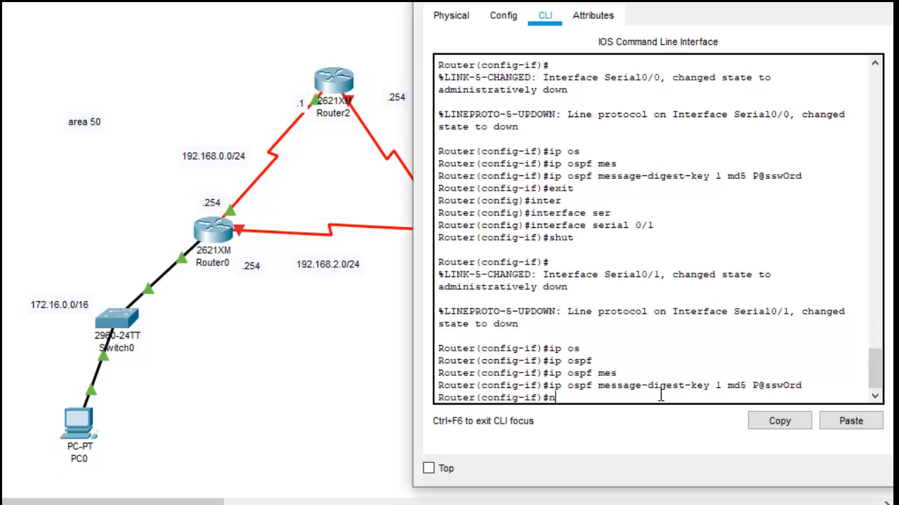
{"action": "type", "text": "o shut"}
{"action": "key", "text": "Return"}
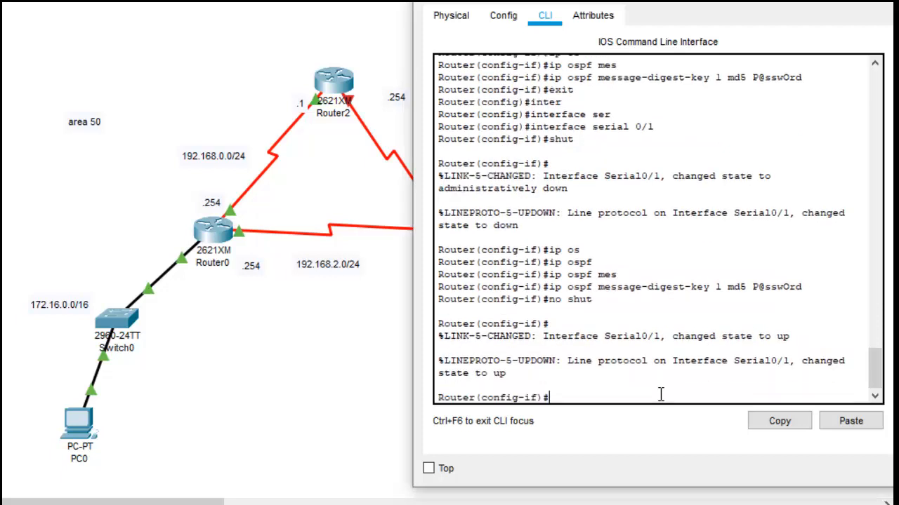
Step: Leave Router1's serial 0/1 configuration and enter interface configuration for serial 0/0
{"action": "type", "text": "exit"}
{"action": "key", "text": "Return"}
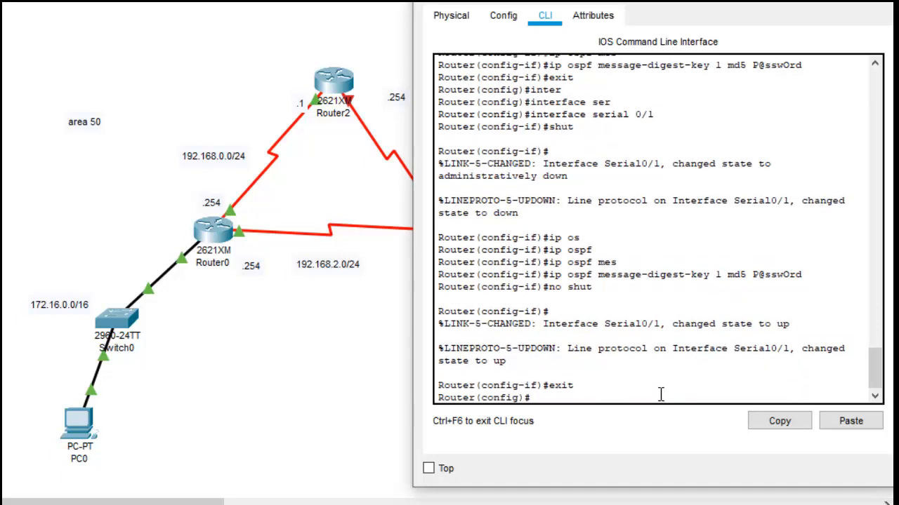
{"action": "type", "text": "exit"}
{"action": "key", "text": "Up"}
{"action": "key", "text": "Up"}
{"action": "key", "text": "Up"}
{"action": "key", "text": "Down"}
{"action": "key", "text": "Down"}
{"action": "key", "text": "Down"}
{"action": "type", "text": "in se"}
{"action": "key", "text": "BackSpace"}
{"action": "key", "text": "BackSpace"}
{"action": "key", "text": "BackSpace"}
{"action": "key", "text": "BackSpace"}
{"action": "type", "text": "nter"}
{"action": "key", "text": "Tab"}
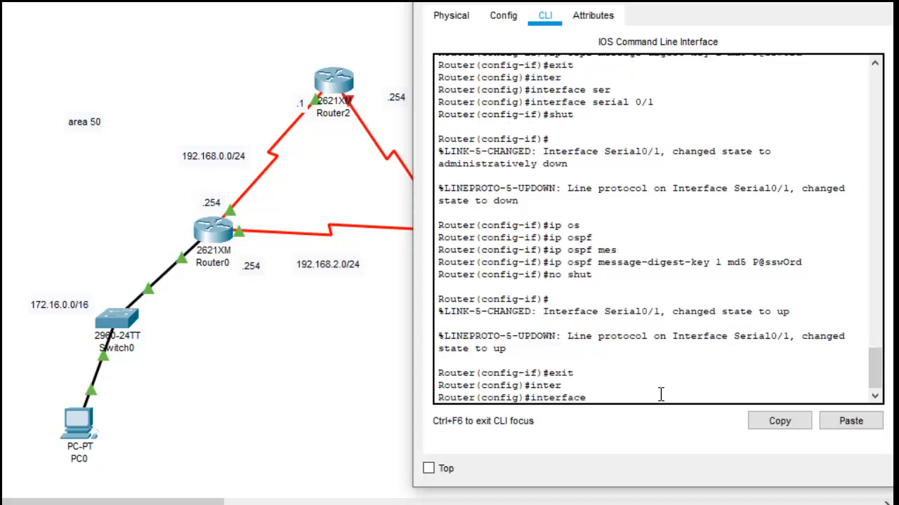
{"action": "type", "text": "se"}
{"action": "key", "text": "Tab"}
{"action": "type", "text": "0/0"}
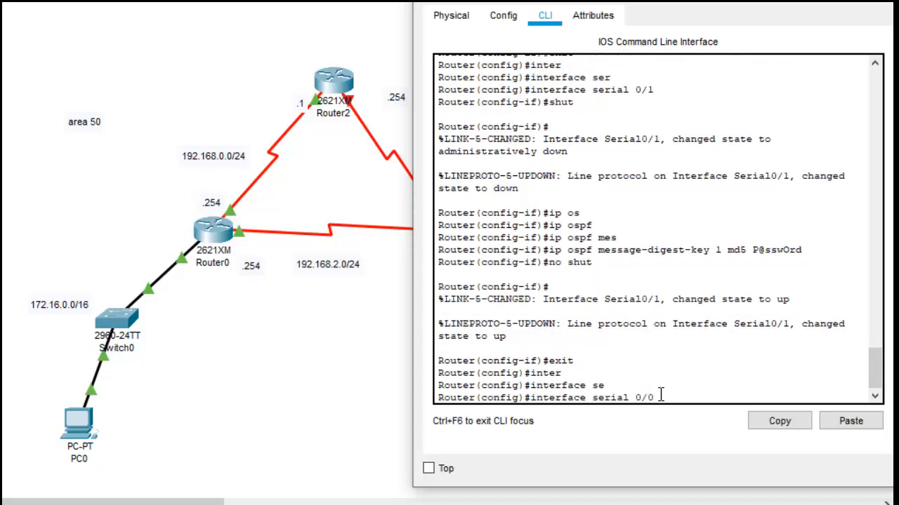
{"action": "key", "text": "Return"}
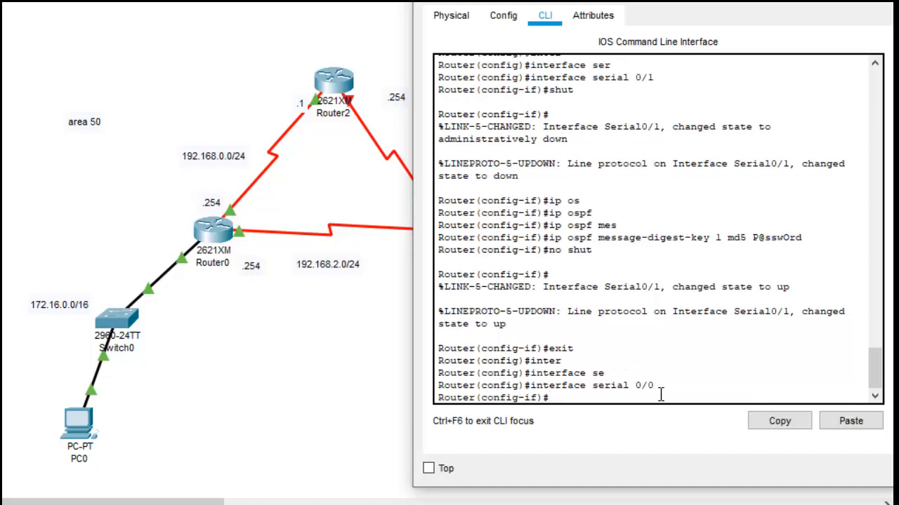
Step: Re-enable Router1's serial 0/0 interface
{"action": "type", "text": "no shut"}
{"action": "key", "text": "Tab"}
{"action": "key", "text": "Return"}
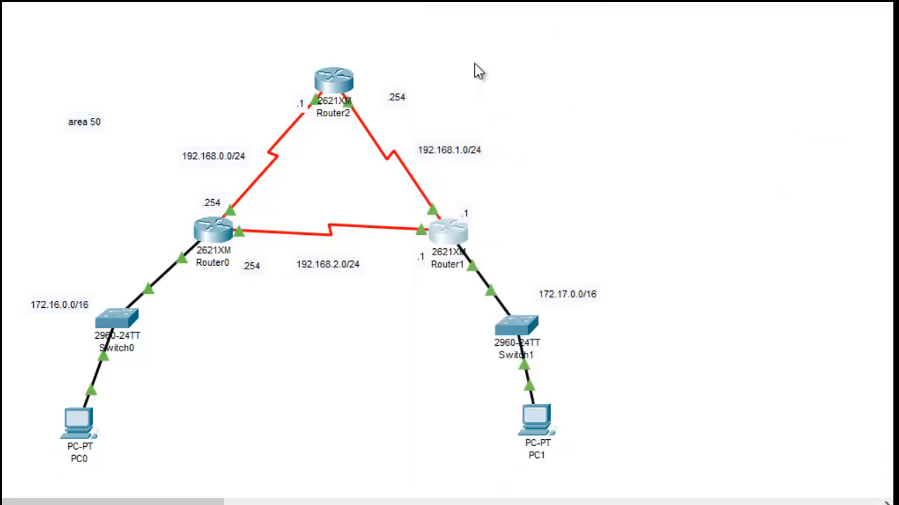
Step: Open Router2's command line and enter global configuration mode
{"action": "left_click", "coordinate": [457, 213]}
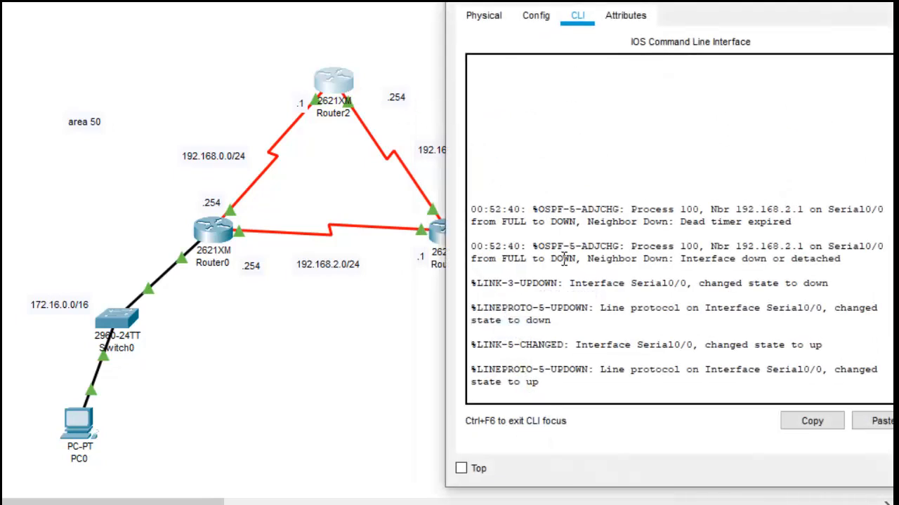
{"action": "key", "text": "Return"}
{"action": "key", "text": "Return"}
{"action": "type", "text": "en"}
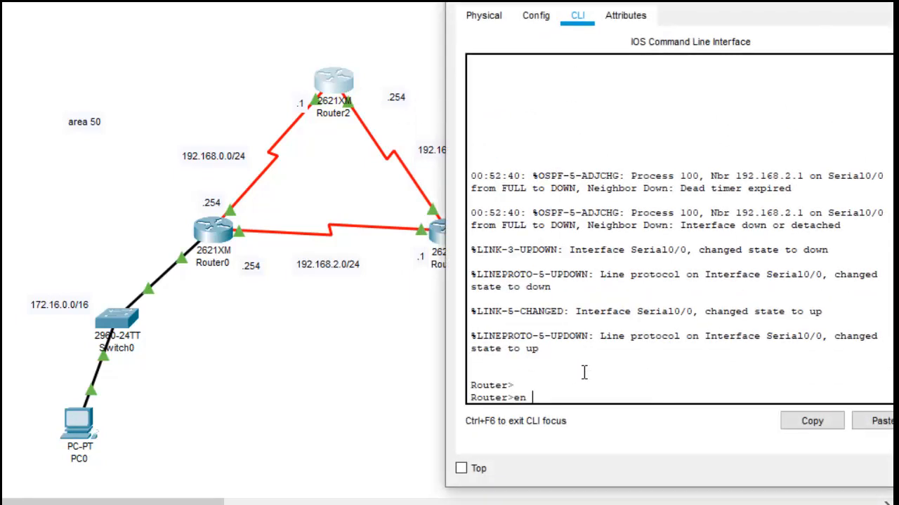
{"action": "key", "text": "Return"}
{"action": "type", "text": "conf"}
{"action": "key", "text": "Return"}
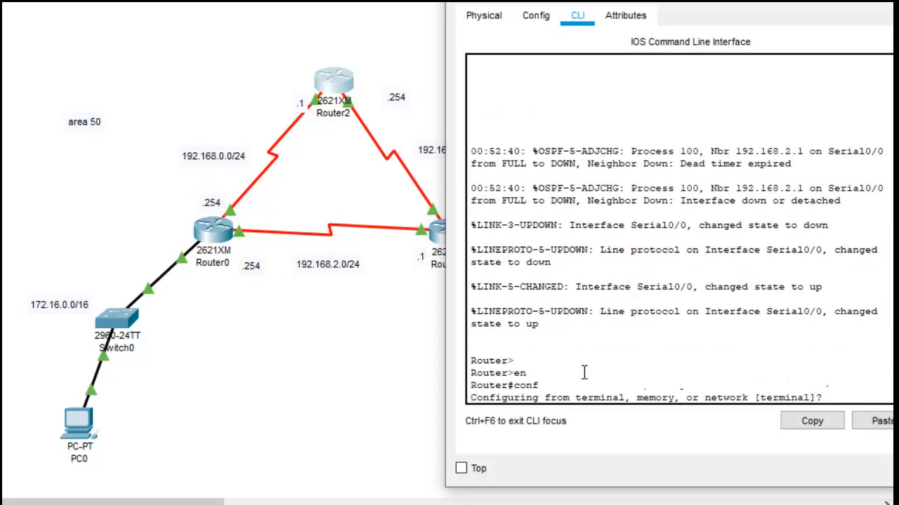
{"action": "key", "text": "Return"}
{"action": "key", "text": "Return"}
Step: Enter Router2's serial 0/0 interface configuration and shut the interface down
{"action": "type", "text": "inter"}
{"action": "key", "text": "Tab"}
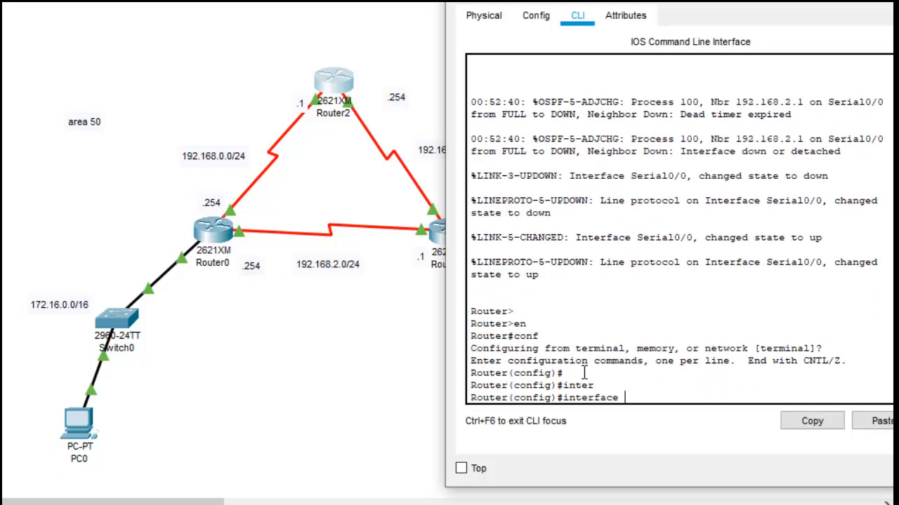
{"action": "type", "text": "se"}
{"action": "key", "text": "Tab"}
{"action": "type", "text": "0/0"}
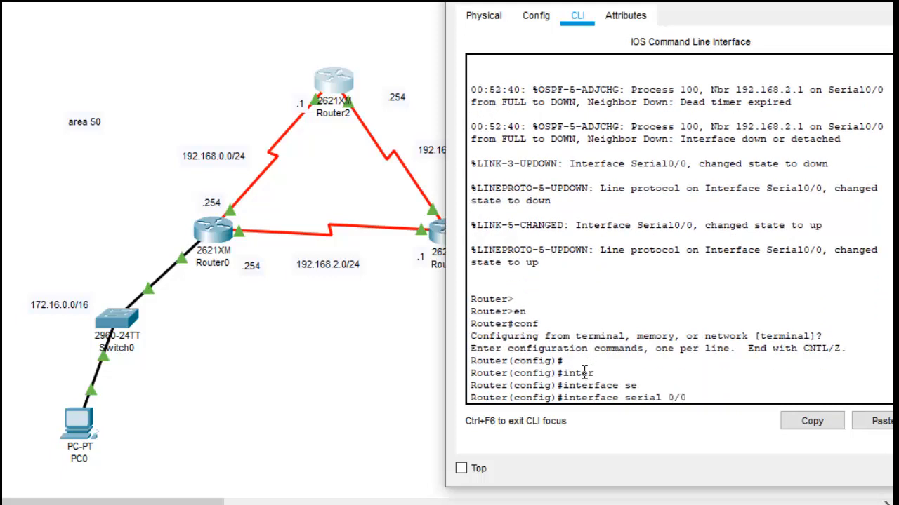
{"action": "key", "text": "Return"}
{"action": "type", "text": "shu"}
{"action": "key", "text": "Tab"}
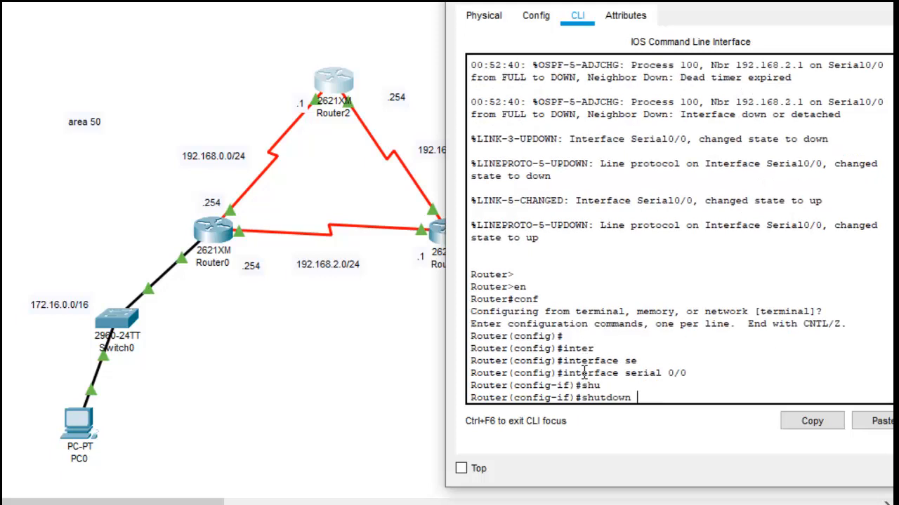
{"action": "key", "text": "Return"}
Step: Set the OSPF message-digest key on Router2's serial 0/0 with key ID 1, MD5 and the authentication password
{"action": "type", "text": "ip os"}
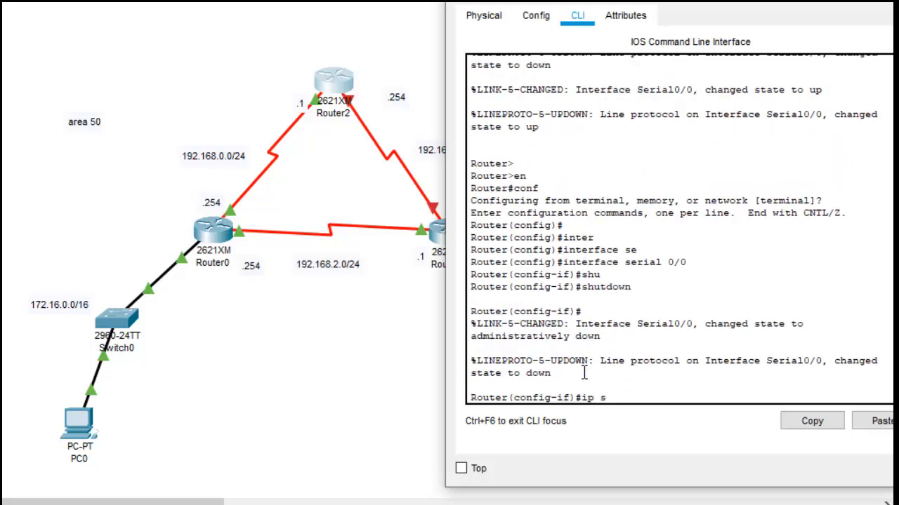
{"action": "key", "text": "BackSpace"}
{"action": "type", "text": "os"}
{"action": "key", "text": "Tab"}
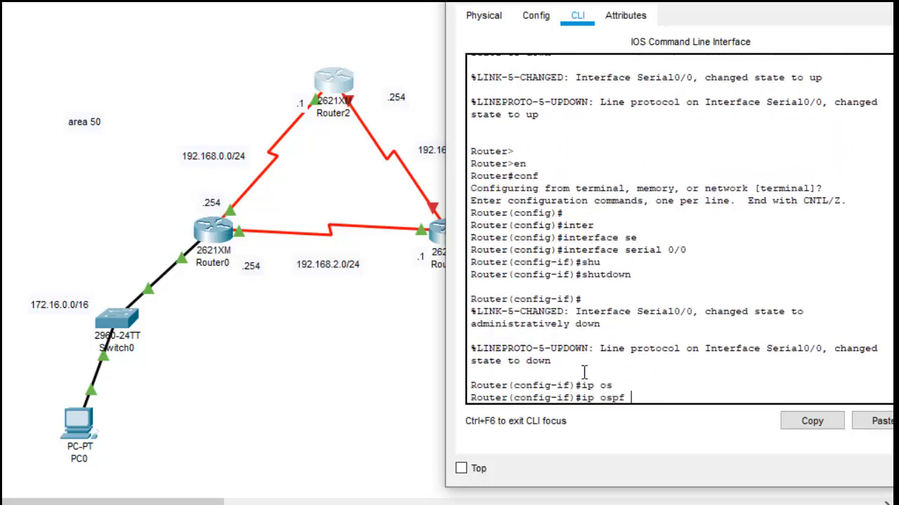
{"action": "type", "text": "me"}
{"action": "key", "text": "Tab"}
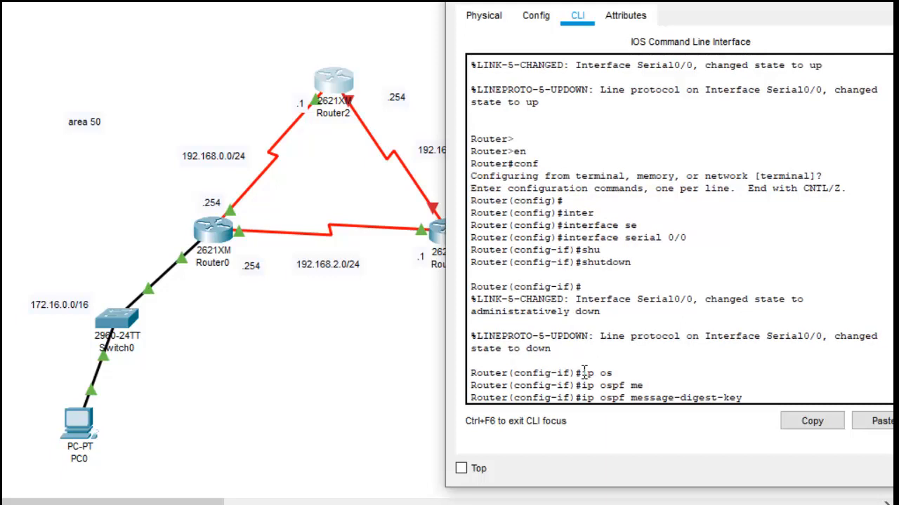
{"action": "type", "text": "1 md5"}
{"action": "right_click", "coordinate": [807, 394]}
{"action": "left_click", "coordinate": [844, 424]}
{"action": "key", "text": "Return"}
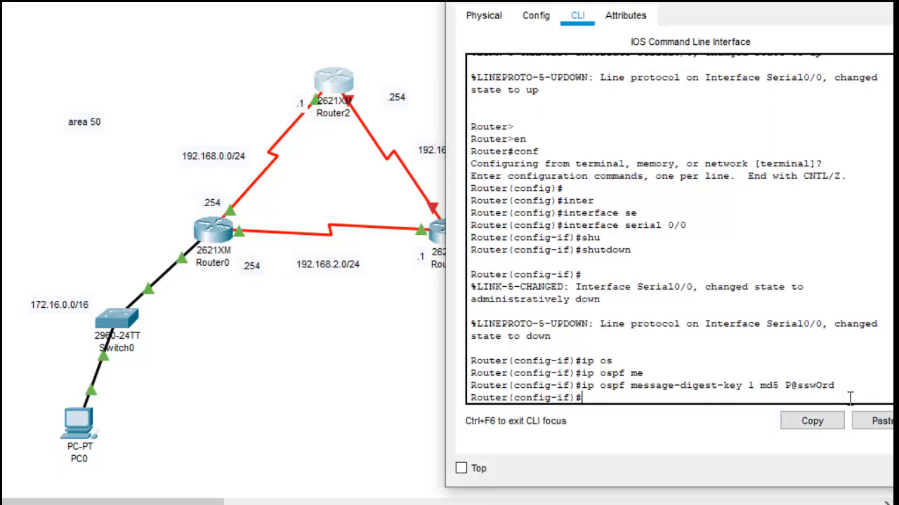
Step: Re-enable Router2's serial 0/0 interface
{"action": "key", "text": "Return"}
{"action": "type", "text": "no shut"}
{"action": "key", "text": "Tab"}
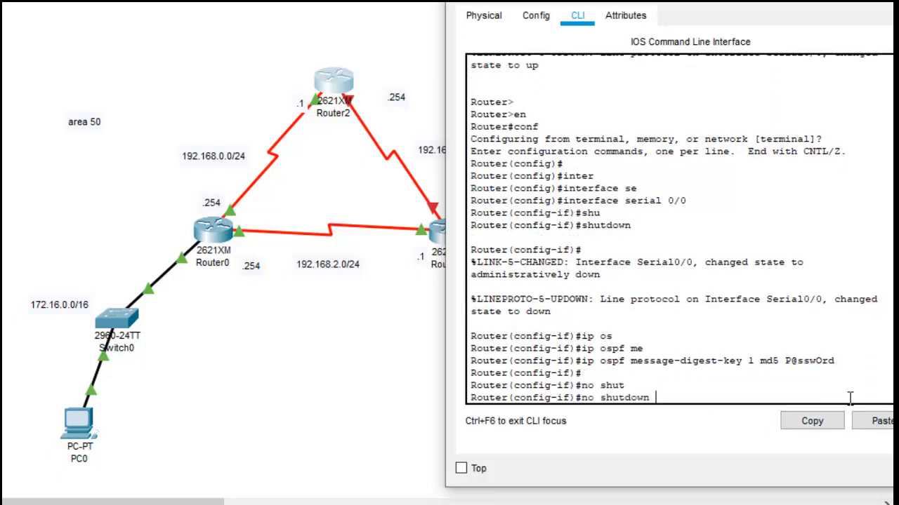
{"action": "key", "text": "Return"}
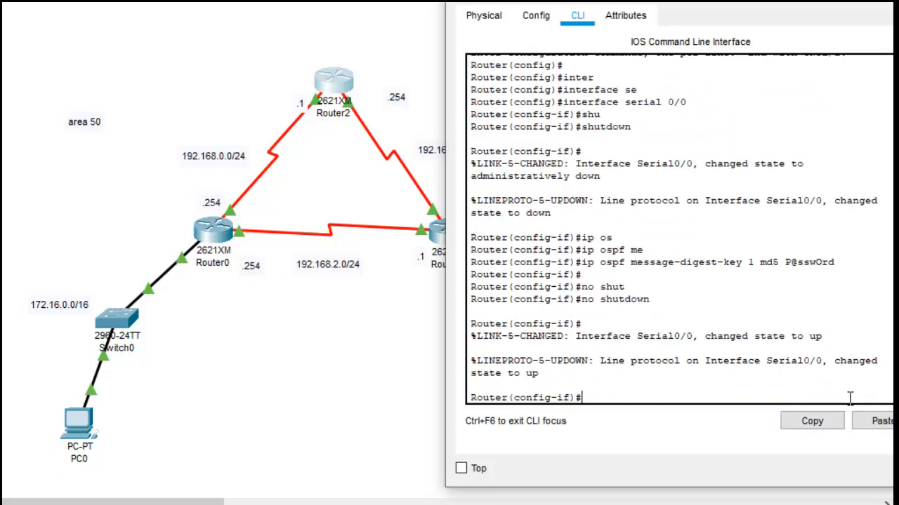
Step: Switch to Router2's serial 0/1 interface configuration and shut the interface down
{"action": "type", "text": "exit"}
{"action": "key", "text": "Return"}
{"action": "key", "text": "Return"}
{"action": "type", "text": "in"}
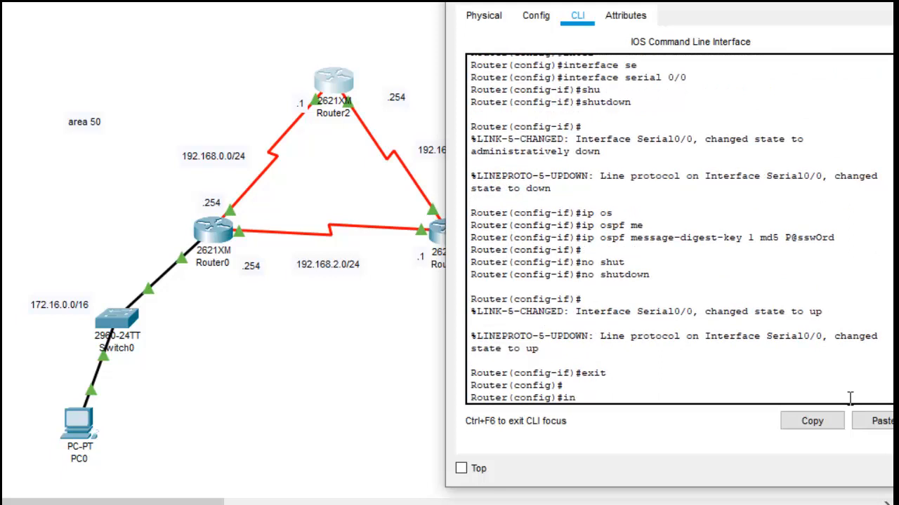
{"action": "type", "text": "ter"}
{"action": "key", "text": "Tab"}
{"action": "type", "text": "se"}
{"action": "key", "text": "Tab"}
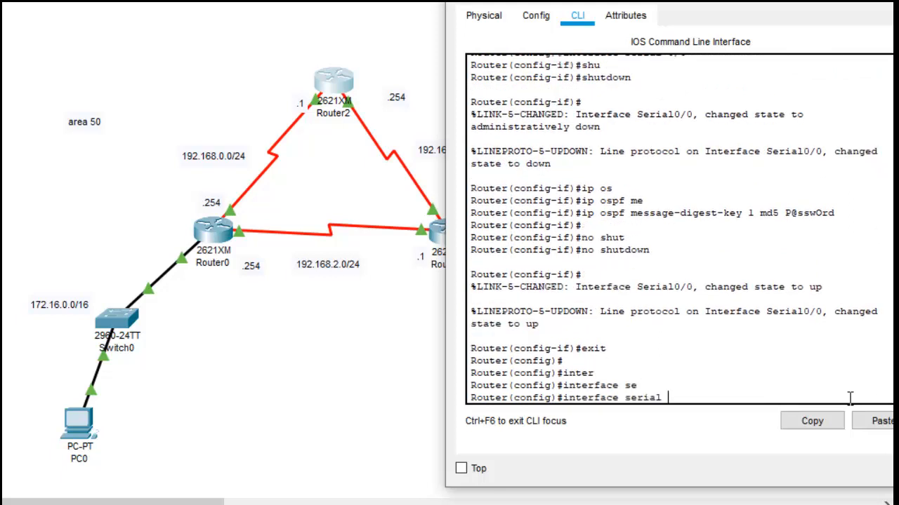
{"action": "type", "text": "0/1"}
{"action": "key", "text": "Return"}
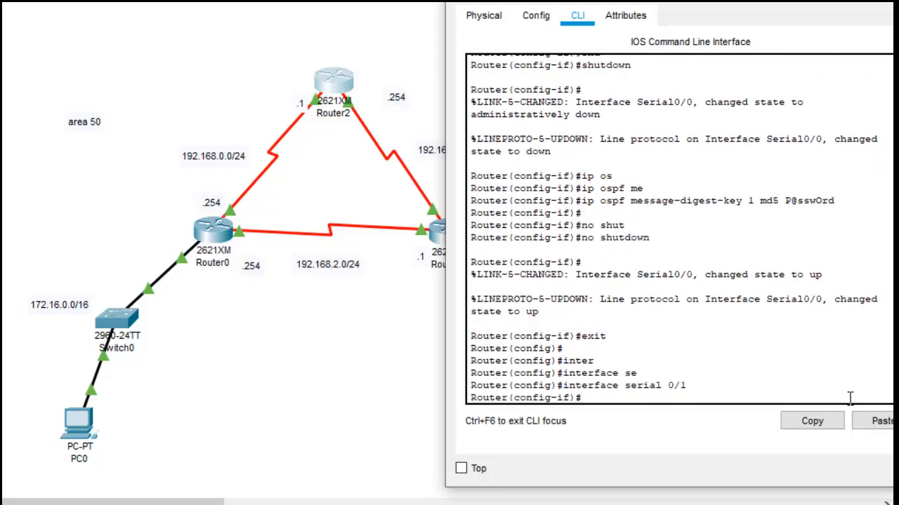
{"action": "type", "text": "shut"}
{"action": "key", "text": "Return"}
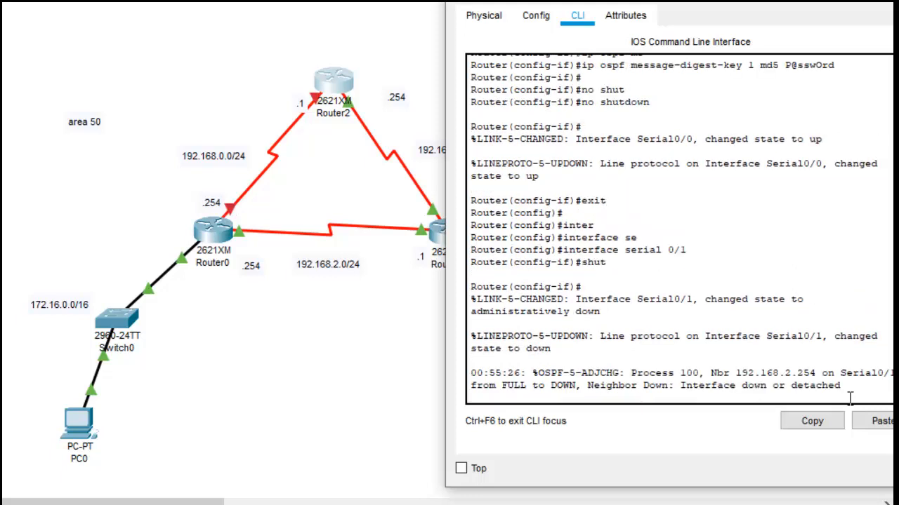
Step: Set the OSPF message-digest key on Router2's serial 0/1 with key ID 1, MD5 and the authentication password
{"action": "type", "text": "ip"}
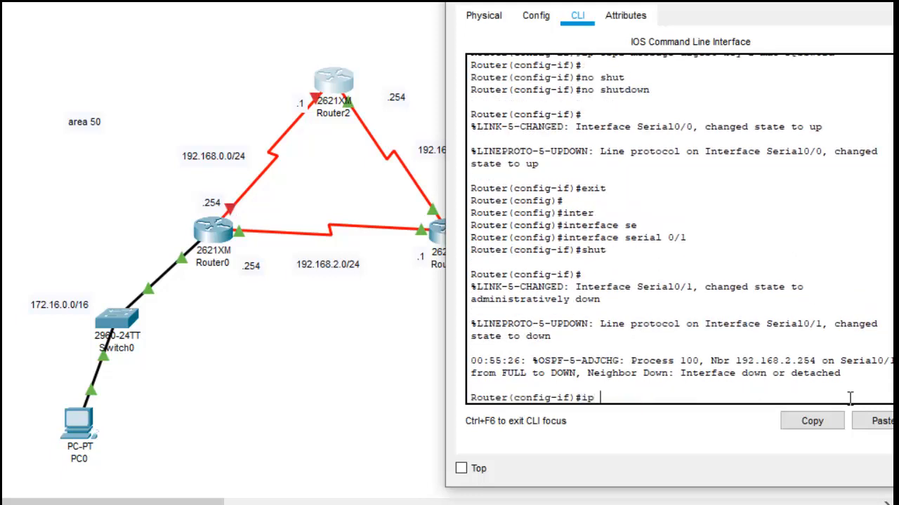
{"action": "type", "text": " osp"}
{"action": "key", "text": "Tab"}
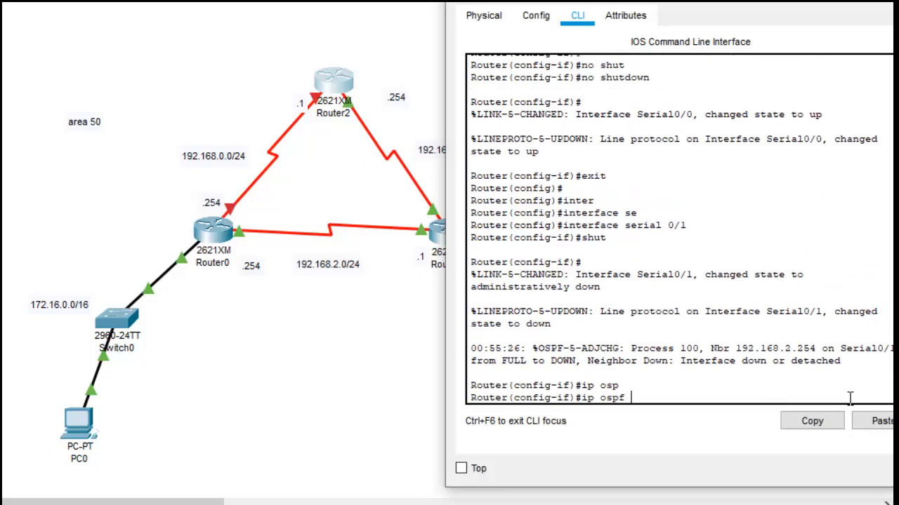
{"action": "type", "text": "mes"}
{"action": "key", "text": "Tab"}
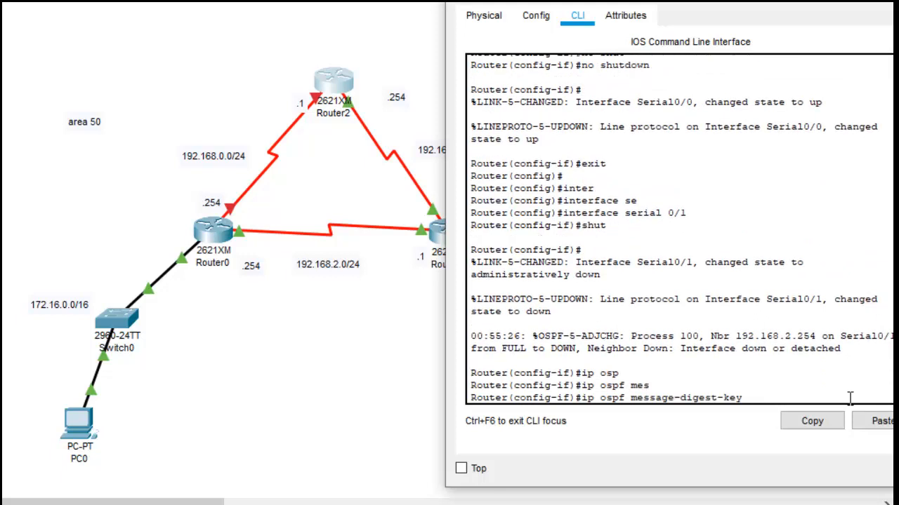
{"action": "type", "text": "1 m"}
{"action": "type", "text": "d"}
{"action": "key", "text": "Tab"}
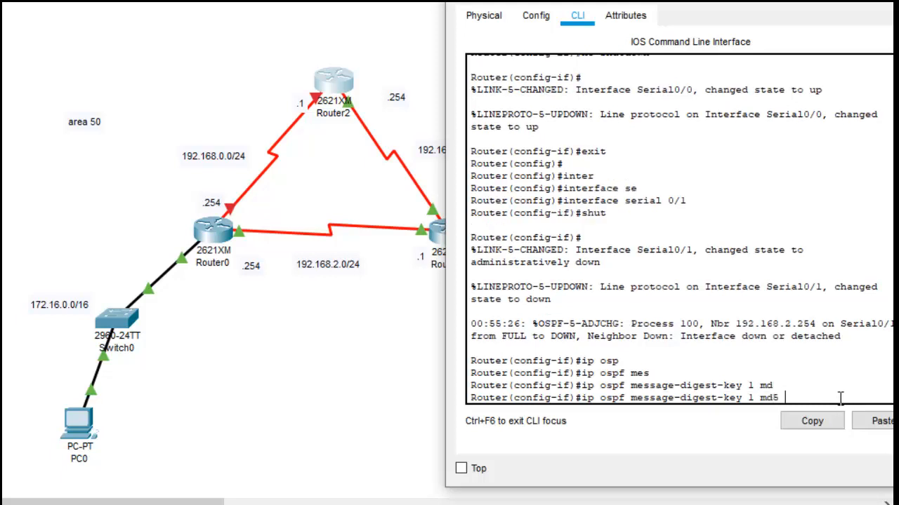
{"action": "right_click", "coordinate": [842, 398]}
{"action": "left_click", "coordinate": [874, 426]}
{"action": "key", "text": "Return"}
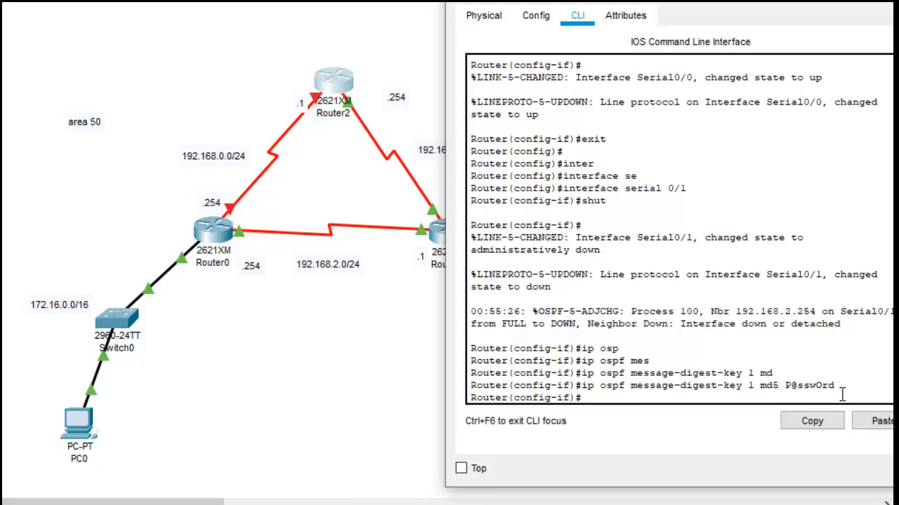
Step: Re-enable Router2's serial 0/1 interface and return to global configuration mode
{"action": "type", "text": "no shu"}
{"action": "key", "text": "Tab"}
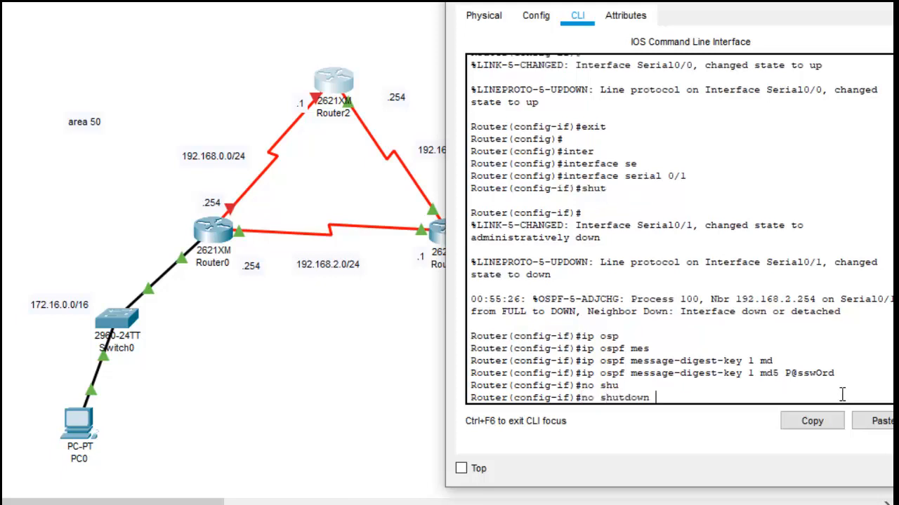
{"action": "key", "text": "Return"}
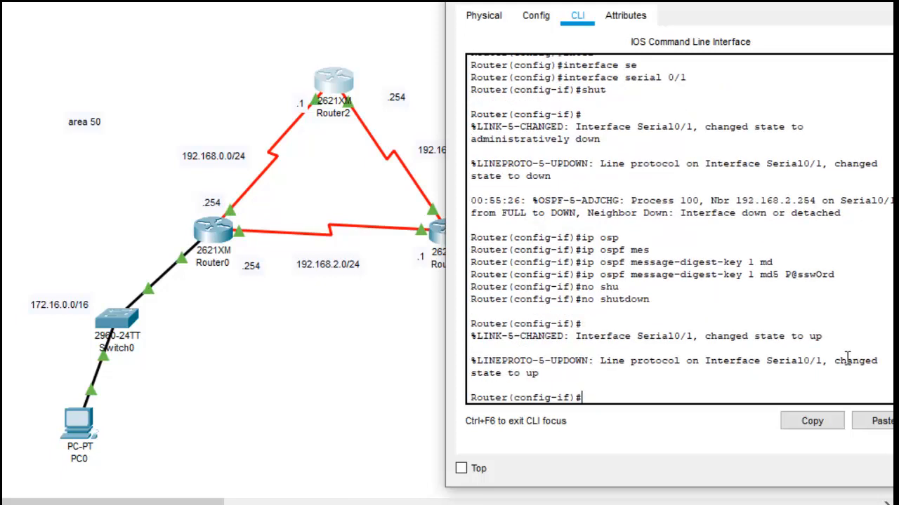
{"action": "type", "text": "exi"}
{"action": "type", "text": "t"}
{"action": "key", "text": "Return"}
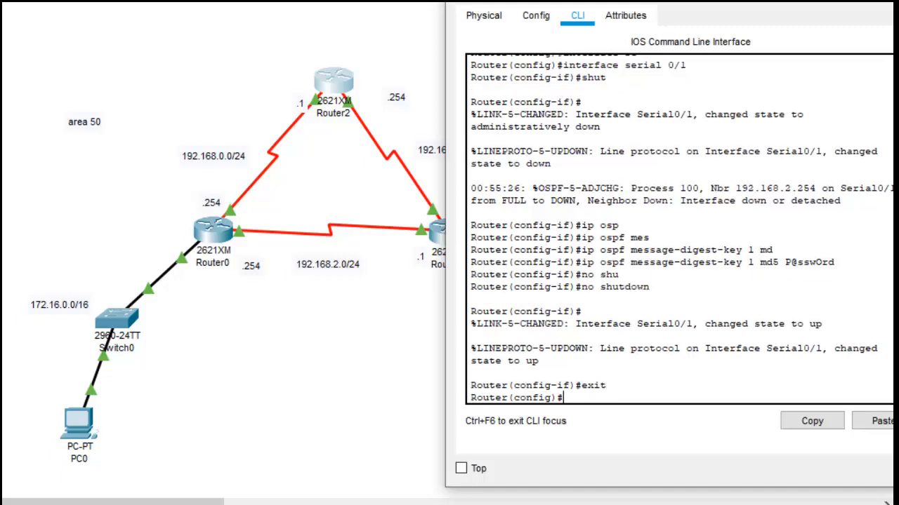
Step: Open Router0's command line and leave its paused configuration listing to reach the privileged prompt
{"action": "left_click", "coordinate": [351, 379]}
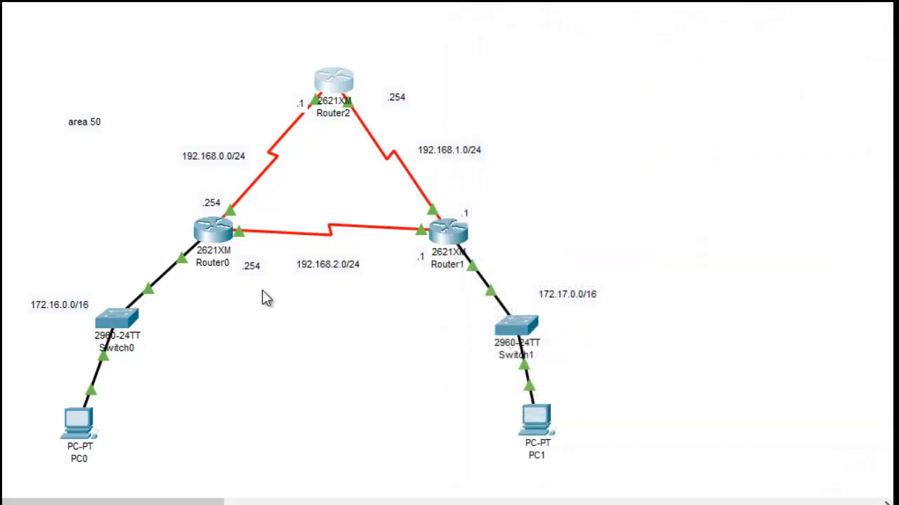
{"action": "left_click", "coordinate": [211, 233]}
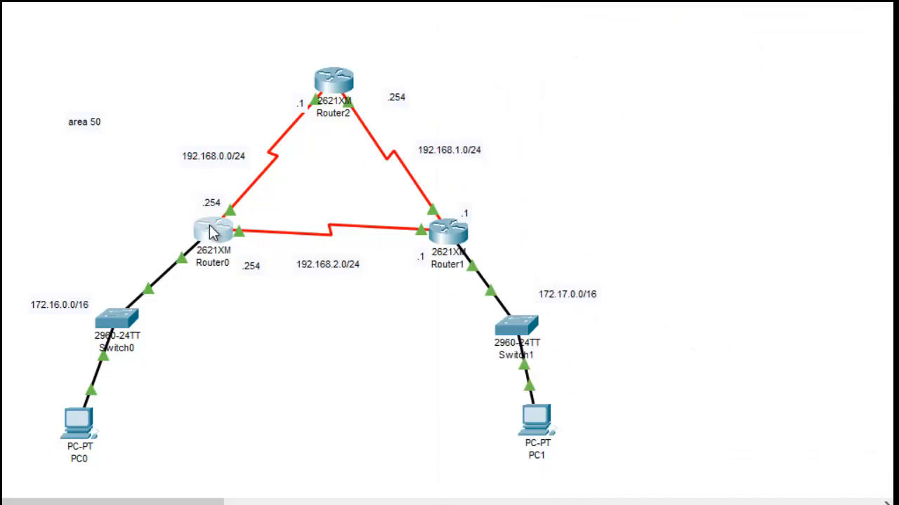
{"action": "left_click", "coordinate": [208, 227]}
{"action": "left_click", "coordinate": [568, 391]}
{"action": "key", "text": "Return"}
{"action": "key", "text": "Return"}
{"action": "key", "text": "Return"}
{"action": "key", "text": "Return"}
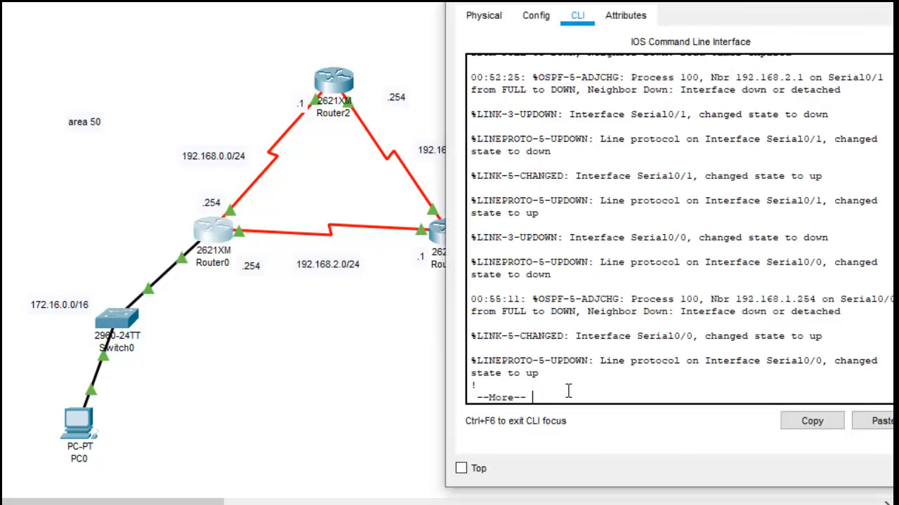
{"action": "key", "text": "Return"}
{"action": "key", "text": "Return"}
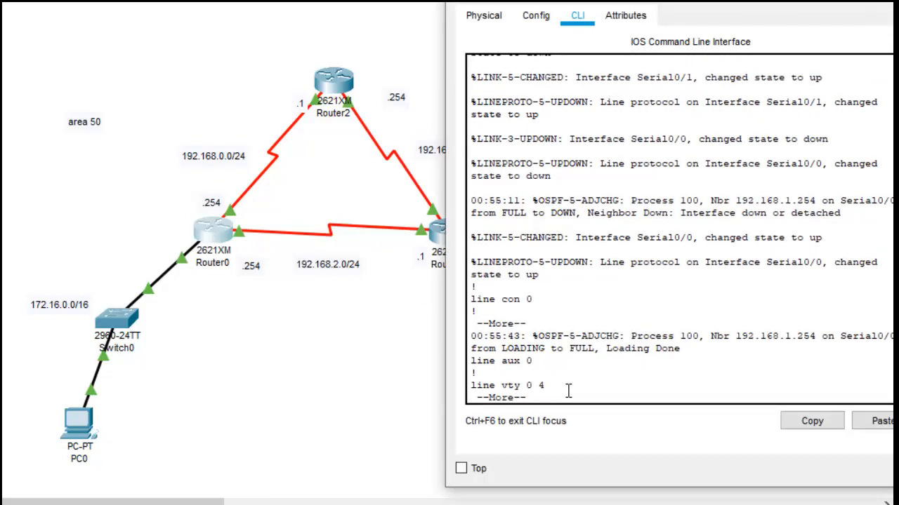
{"action": "type", "text": "exit"}
{"action": "key", "text": "Return"}
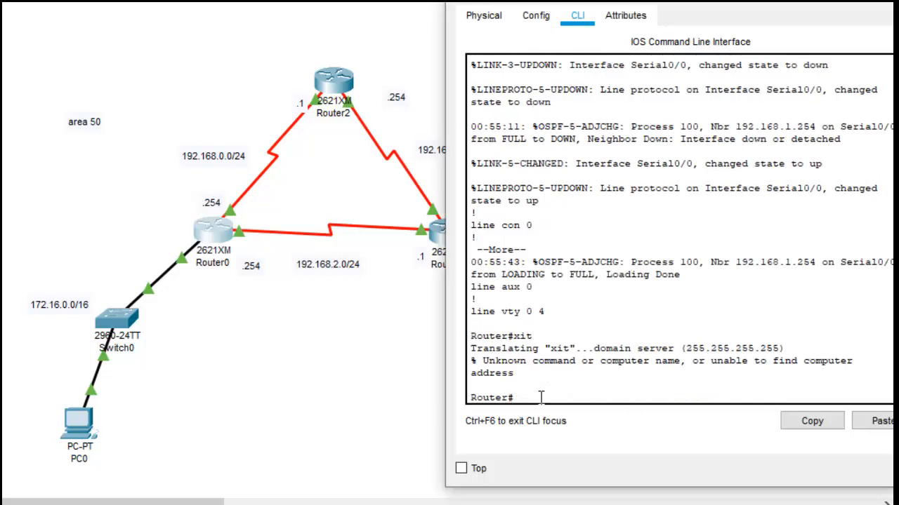
Step: Enter global configuration mode on Router0
{"action": "type", "text": "conf"}
{"action": "key", "text": "Tab"}
{"action": "key", "text": "Return"}
{"action": "key", "text": "Return"}
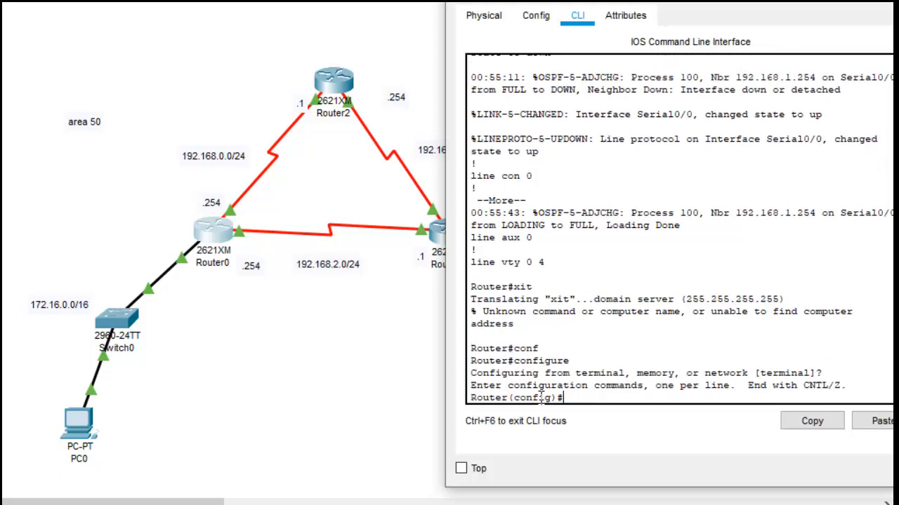
{"action": "key", "text": "Return"}
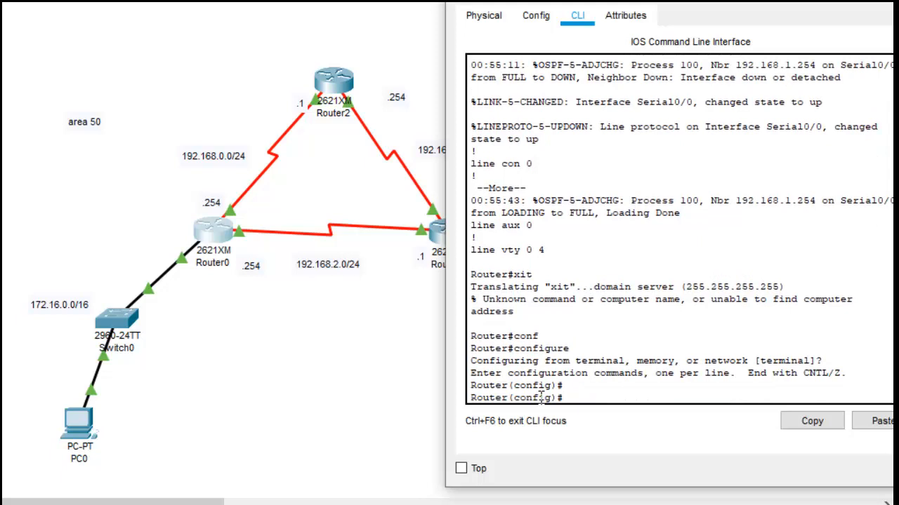
Step: Enter Router0's serial 0/0 interface configuration and shut the interface down
{"action": "type", "text": "inter"}
{"action": "key", "text": "Tab"}
{"action": "type", "text": "se"}
{"action": "key", "text": "Tab"}
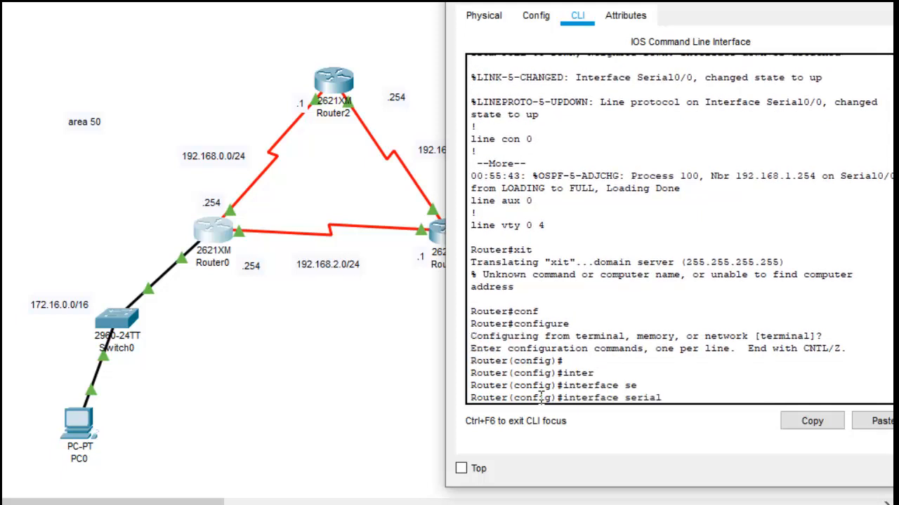
{"action": "type", "text": "0/0"}
{"action": "key", "text": "Return"}
{"action": "type", "text": "s"}
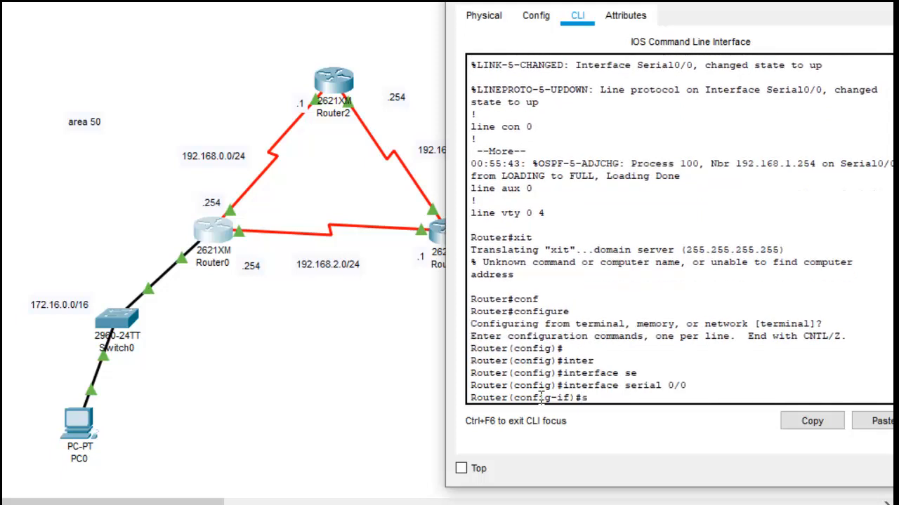
{"action": "type", "text": "hu"}
{"action": "key", "text": "Tab"}
{"action": "key", "text": "Return"}
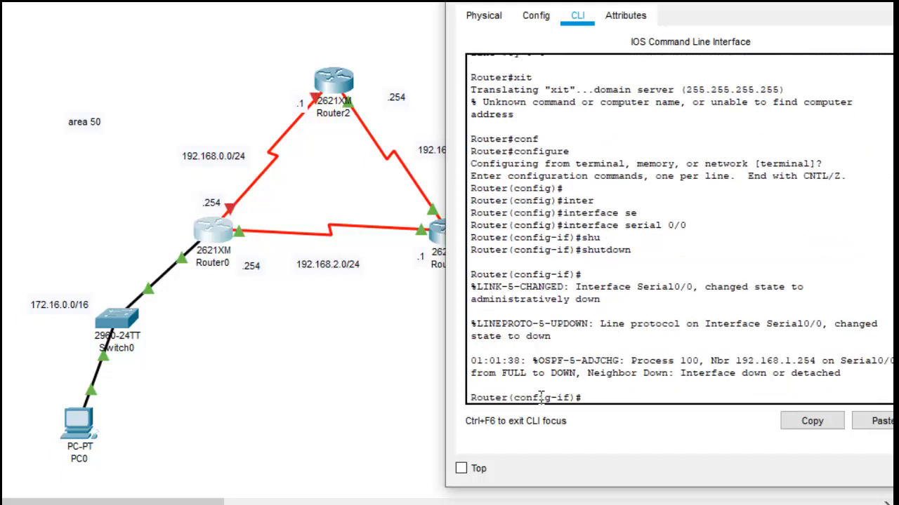
Step: Set the OSPF message-digest key on Router0's serial 0/0 with key ID 1, MD5 and the authentication password
{"action": "type", "text": "ip os"}
{"action": "key", "text": "Tab"}
{"action": "type", "text": "mes"}
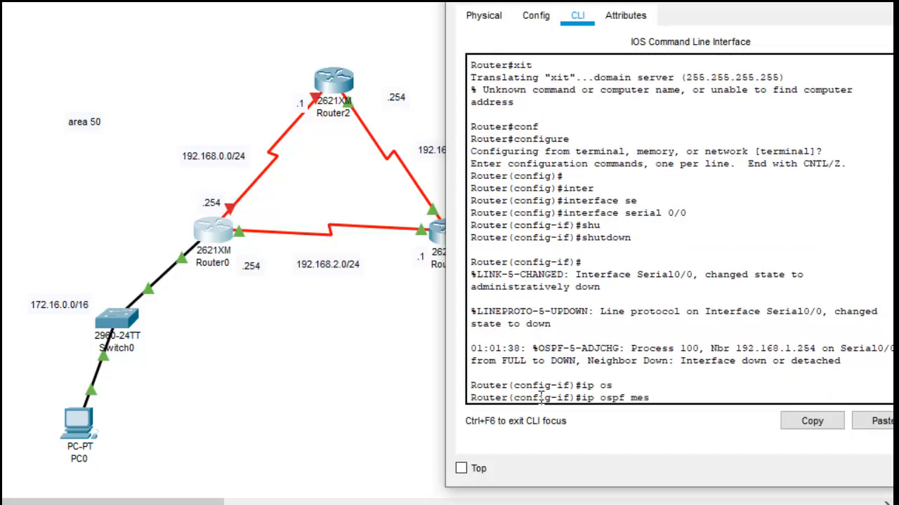
{"action": "key", "text": "Tab"}
{"action": "type", "text": "1 m"}
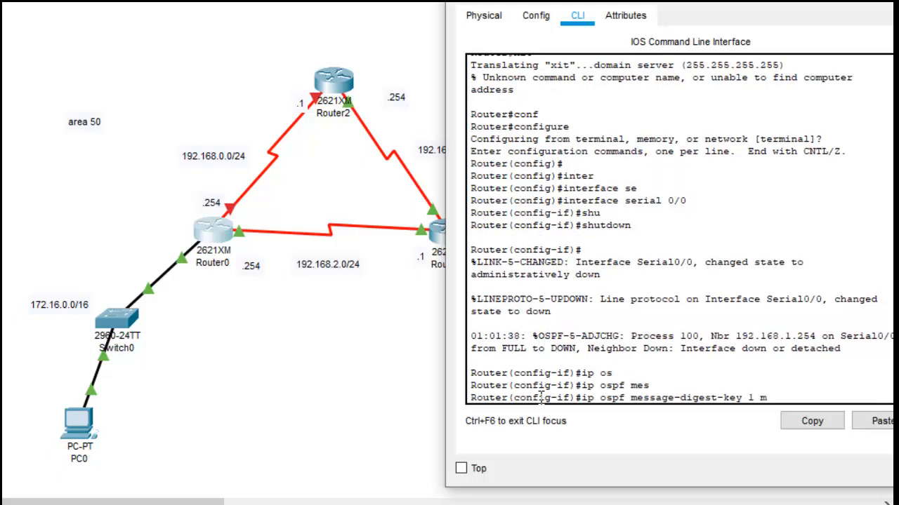
{"action": "type", "text": "d5"}
{"action": "right_click", "coordinate": [804, 391]}
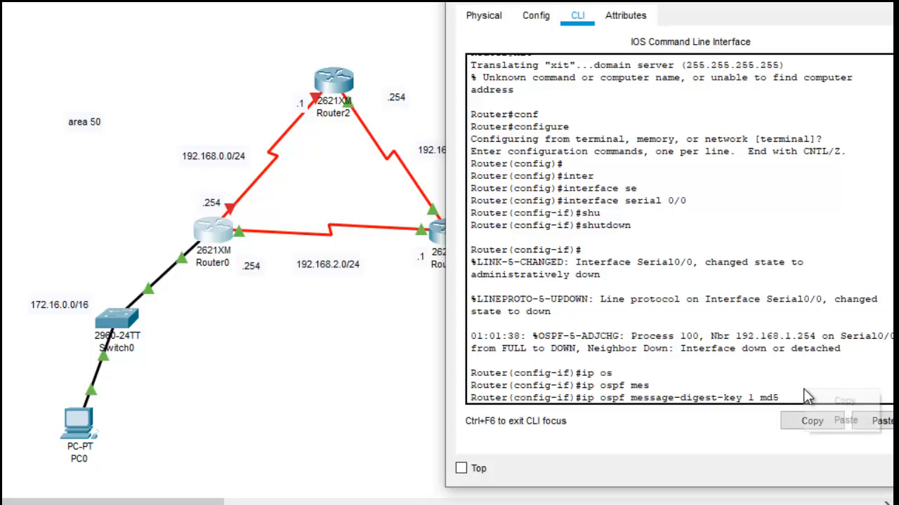
{"action": "left_click", "coordinate": [845, 419]}
{"action": "key", "text": "Return"}
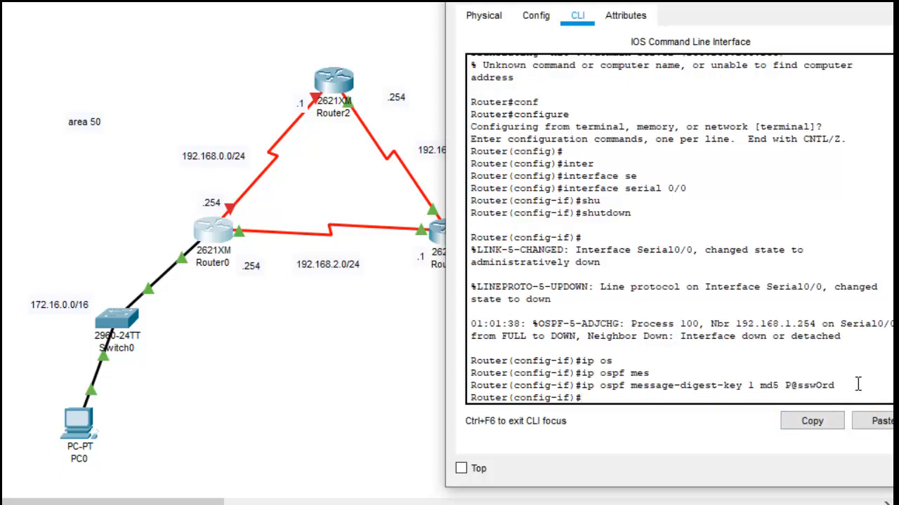
Step: Re-enable Router0's serial 0/0 interface
{"action": "type", "text": "e"}
{"action": "key", "text": "BackSpace"}
{"action": "type", "text": "no shut"}
{"action": "key", "text": "Return"}
Step: Leave Router0's serial 0/0 configuration and enter the serial 0/1 interface configuration
{"action": "key", "text": "Return"}
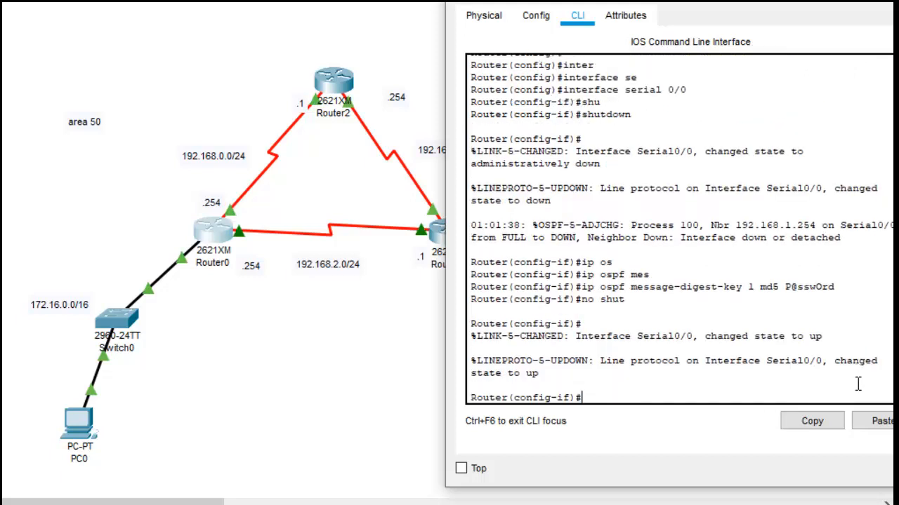
{"action": "type", "text": "exit"}
{"action": "key", "text": "Return"}
{"action": "key", "text": "Return"}
{"action": "type", "text": "inter ser"}
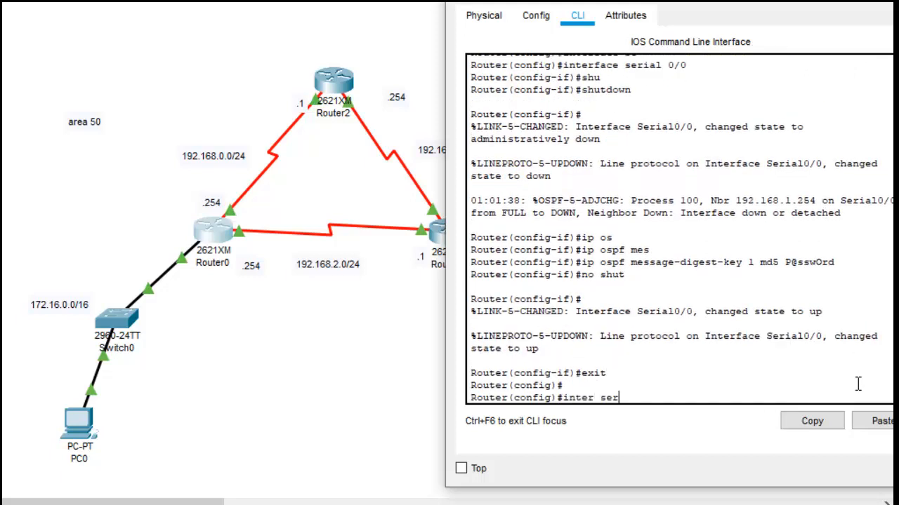
{"action": "key", "text": "Tab"}
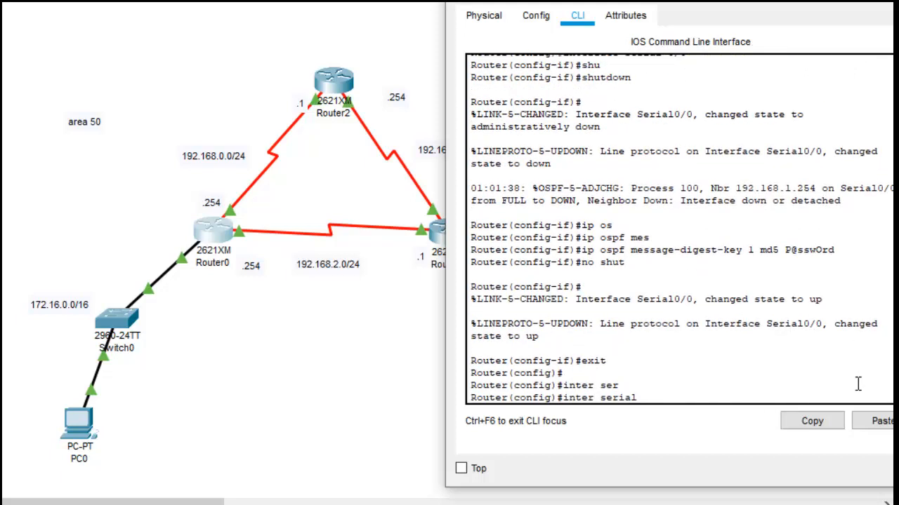
{"action": "type", "text": "0/1"}
{"action": "key", "text": "Return"}
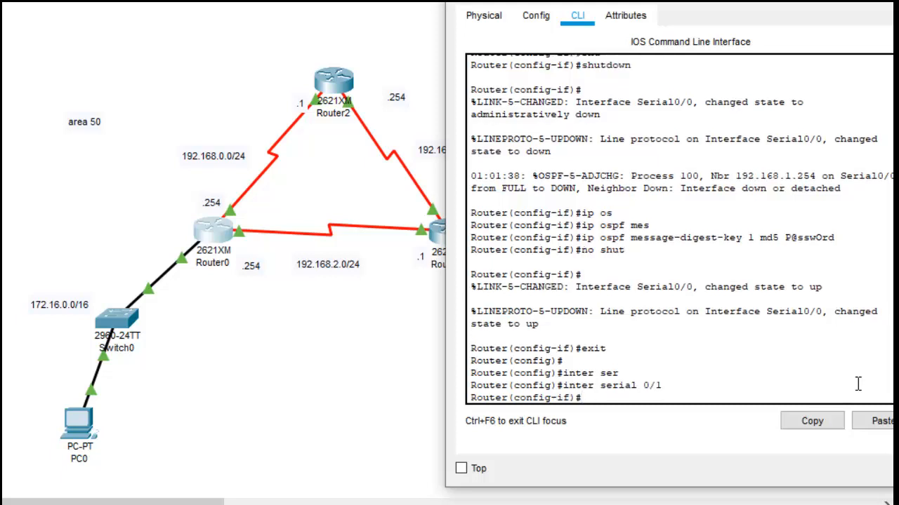
{"action": "type", "text": "ip os"}
{"action": "key", "text": "Tab"}
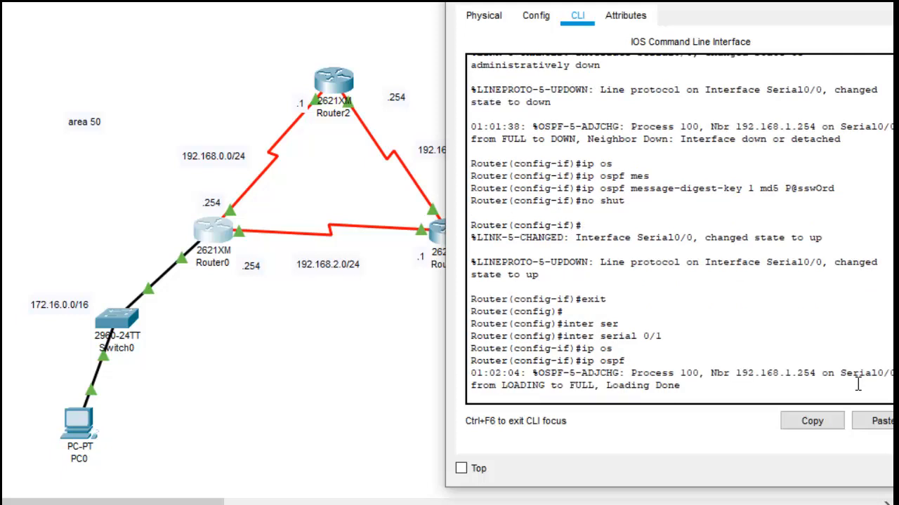
{"action": "key", "text": "BackSpace"}
{"action": "key", "text": "BackSpace"}
{"action": "key", "text": "Return"}
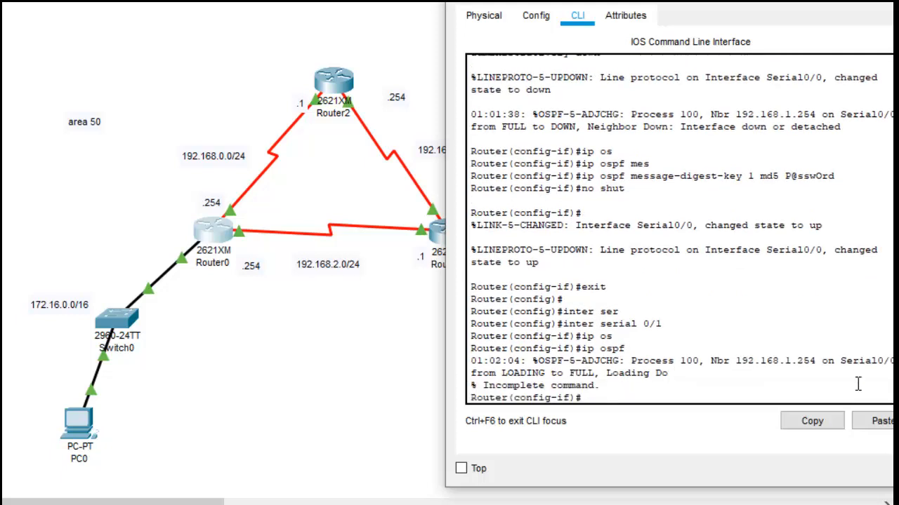
Step: Set the OSPF message-digest key on Router0's serial 0/1 with key ID 1, MD5 and the authentication password
{"action": "key", "text": "Return"}
{"action": "type", "text": "ip os"}
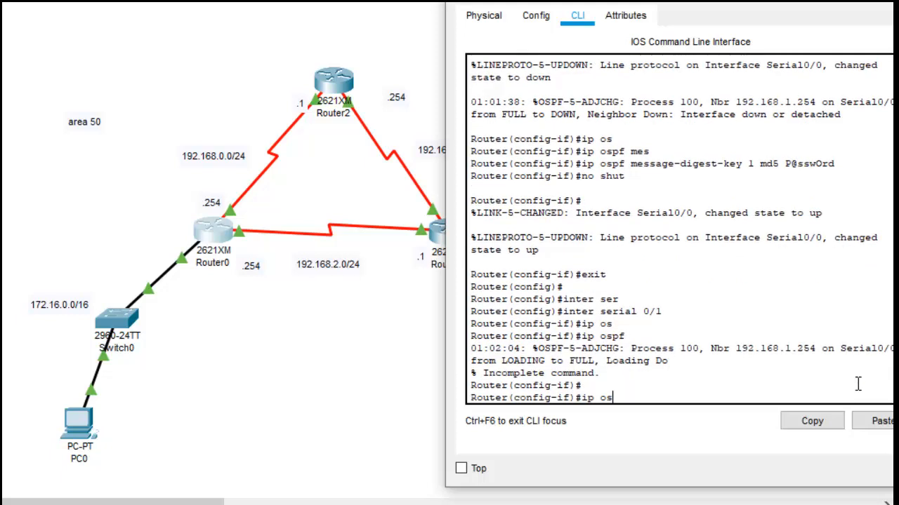
{"action": "key", "text": "Tab"}
{"action": "type", "text": "m"}
{"action": "key", "text": "Tab"}
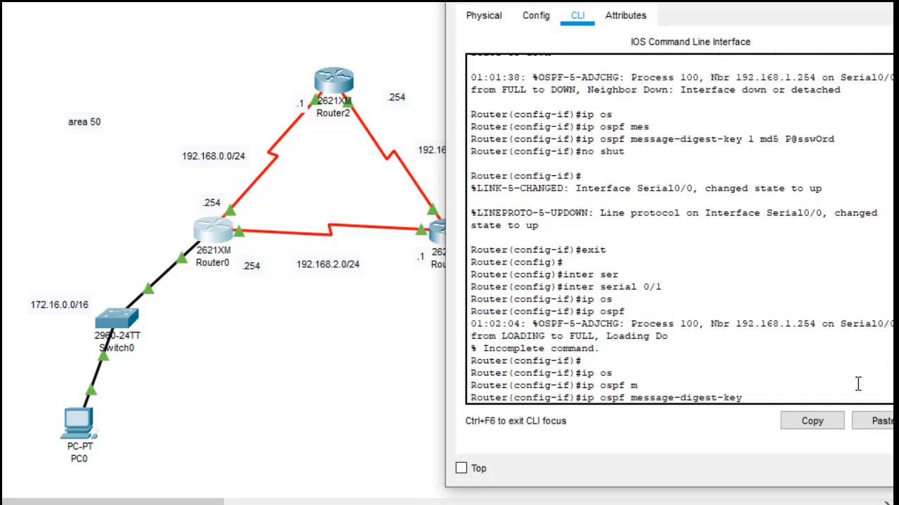
{"action": "type", "text": "1 md"}
{"action": "key", "text": "Tab"}
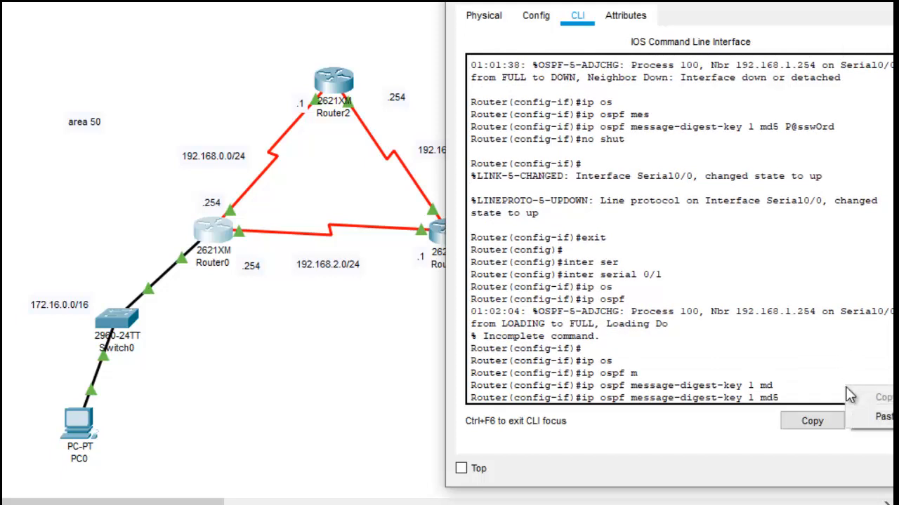
{"action": "left_click", "coordinate": [874, 420]}
{"action": "key", "text": "Return"}
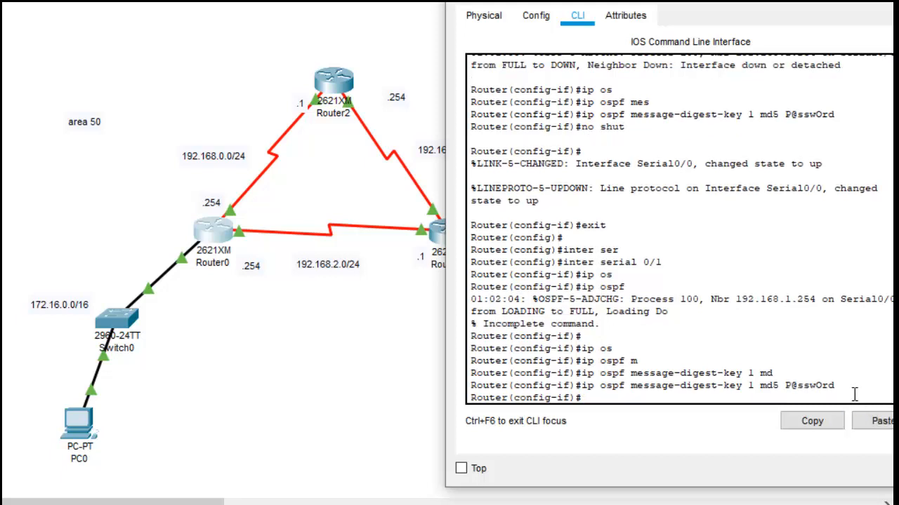
Step: Leave Router0's serial 0/1 configuration and exit global configuration to privileged mode
{"action": "type", "text": "exit"}
{"action": "key", "text": "Return"}
{"action": "key", "text": "Return"}
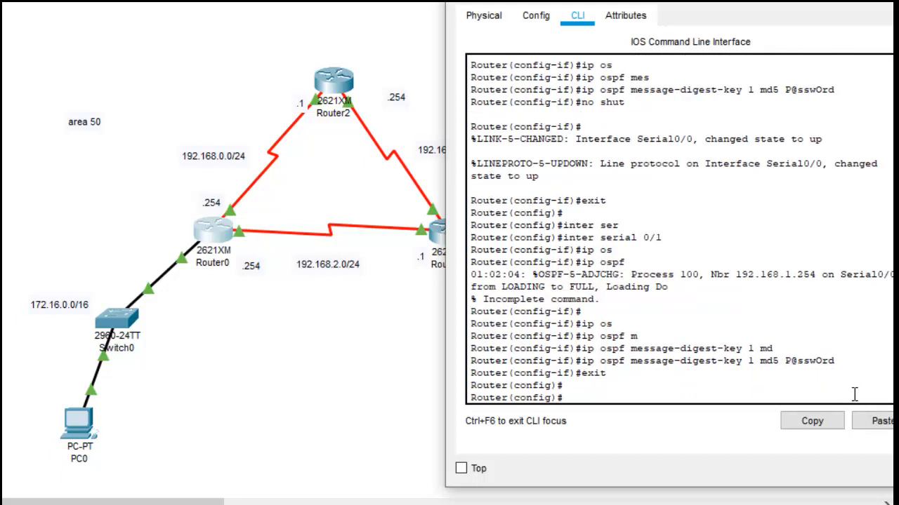
{"action": "type", "text": "exit"}
{"action": "key", "text": "Return"}
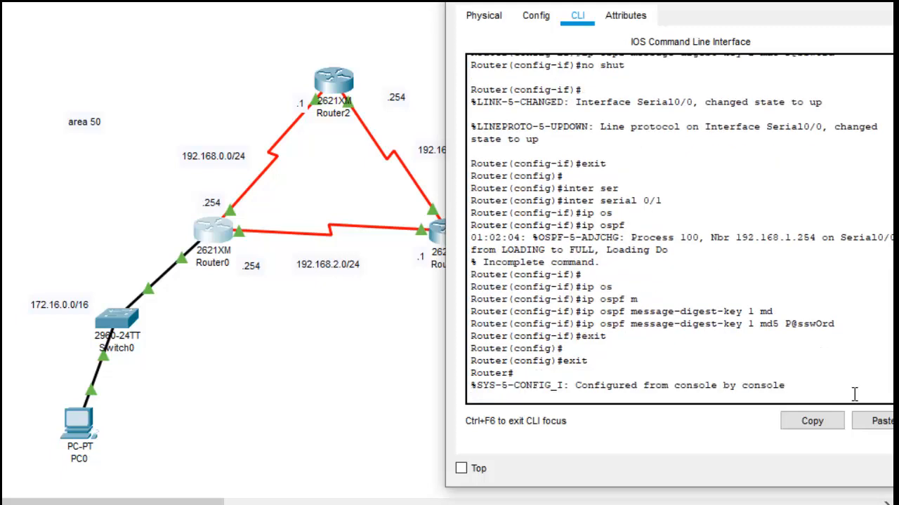
{"action": "key", "text": "Return"}
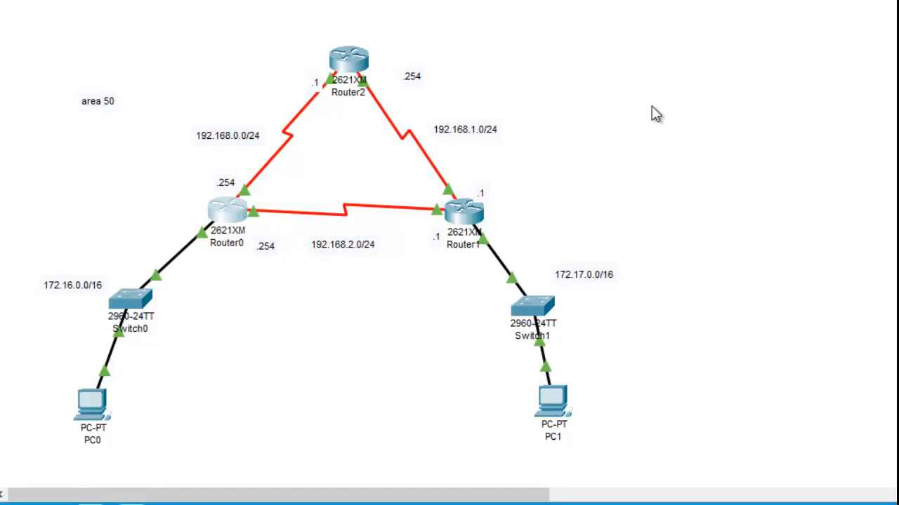
Step: Open Router0's command line and go through privileged mode into global configuration mode
{"action": "left_click", "coordinate": [232, 219]}
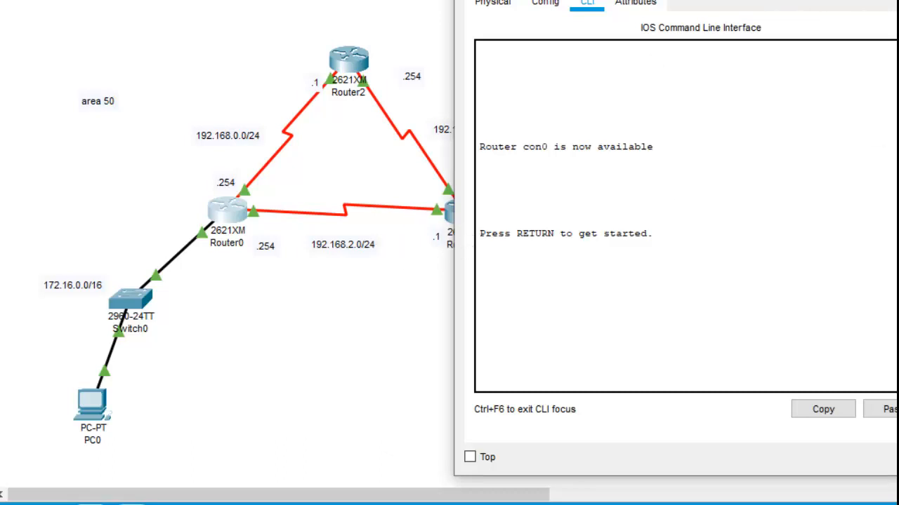
{"action": "left_click_drag", "start_coordinate": [775, 1], "coordinate": [678, 3]}
{"action": "key", "text": "Return"}
{"action": "key", "text": "Return"}
{"action": "key", "text": "Return"}
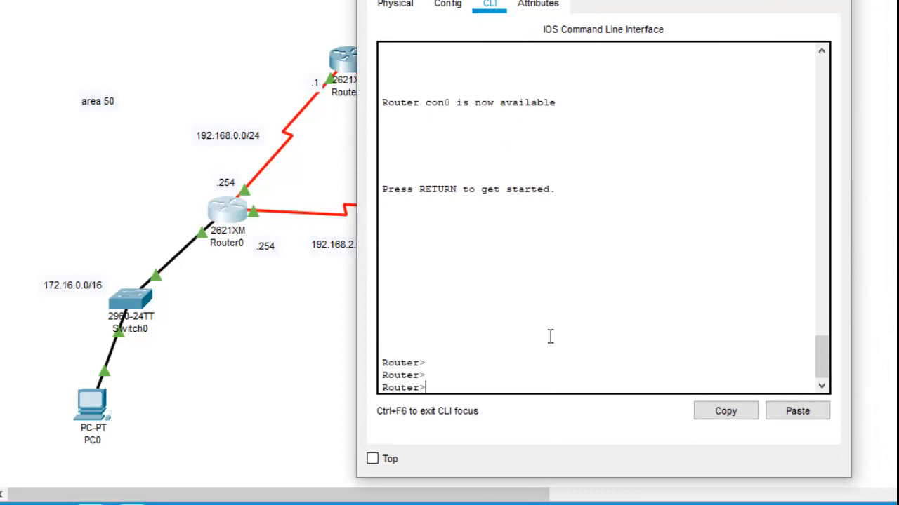
{"action": "type", "text": "en"}
{"action": "key", "text": "Return"}
{"action": "key", "text": "Return"}
{"action": "type", "text": "conf"}
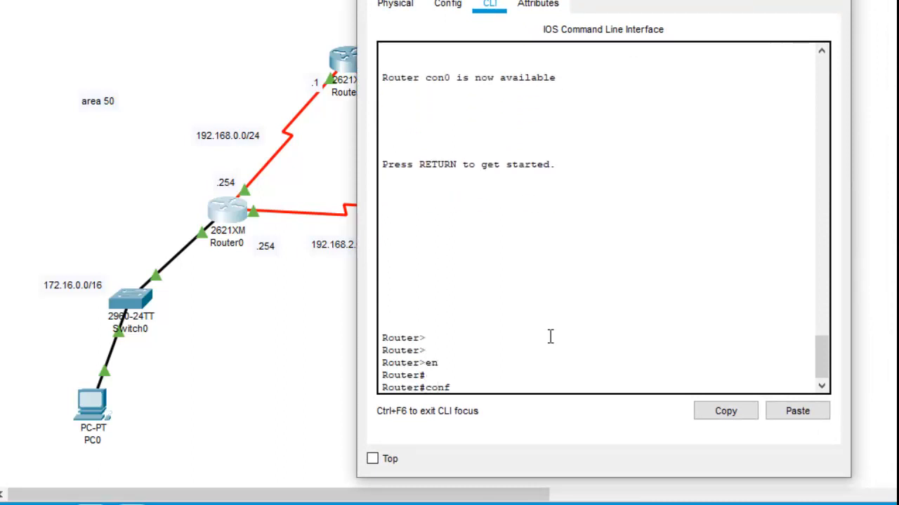
{"action": "key", "text": "Return"}
{"action": "key", "text": "Return"}
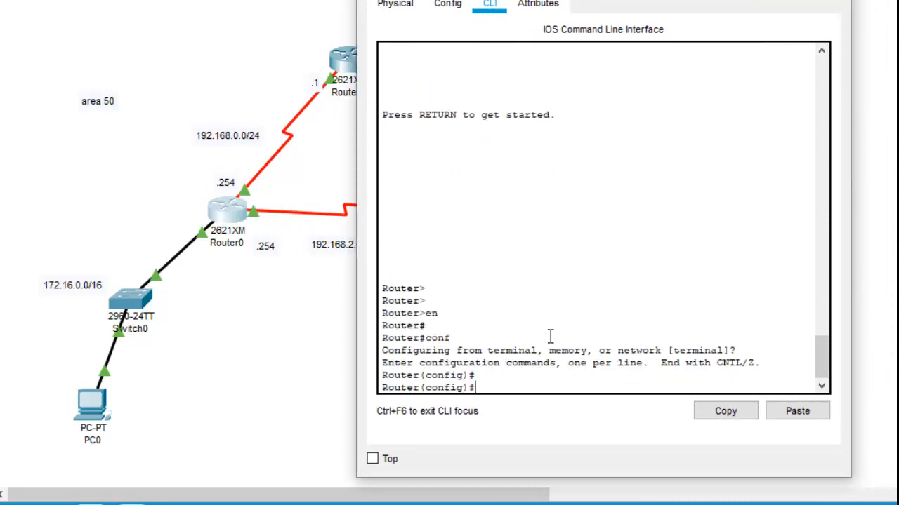
Step: Enter the OSPF 100 routing process configuration on Router0
{"action": "type", "text": "router"}
{"action": "key", "text": "Tab"}
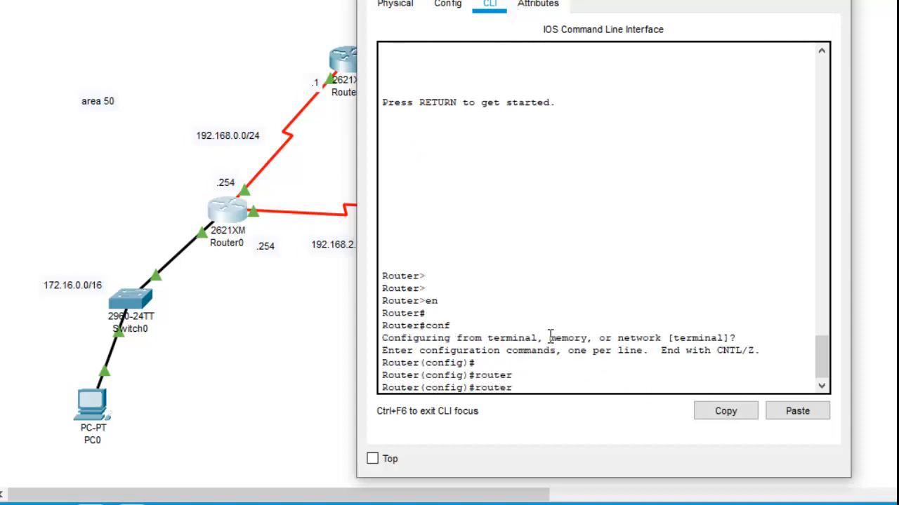
{"action": "type", "text": "osp"}
{"action": "key", "text": "Tab"}
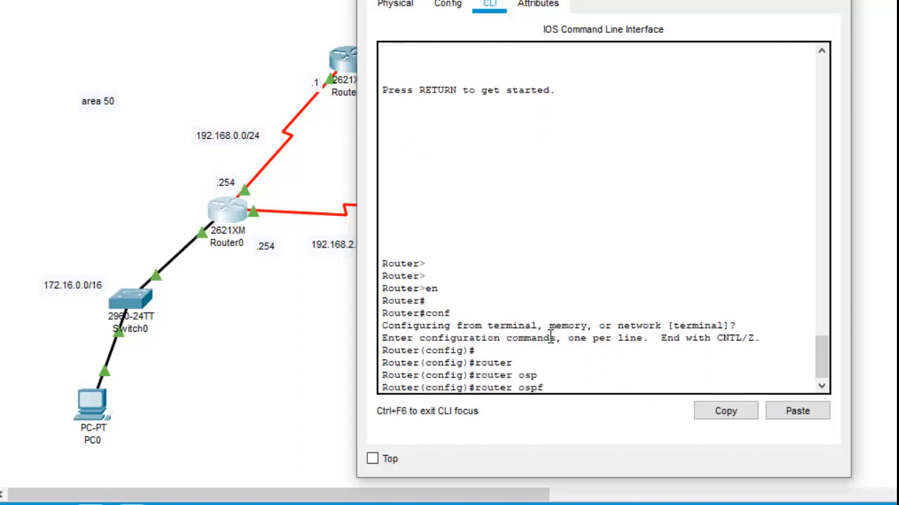
{"action": "type", "text": "100"}
{"action": "key", "text": "Return"}
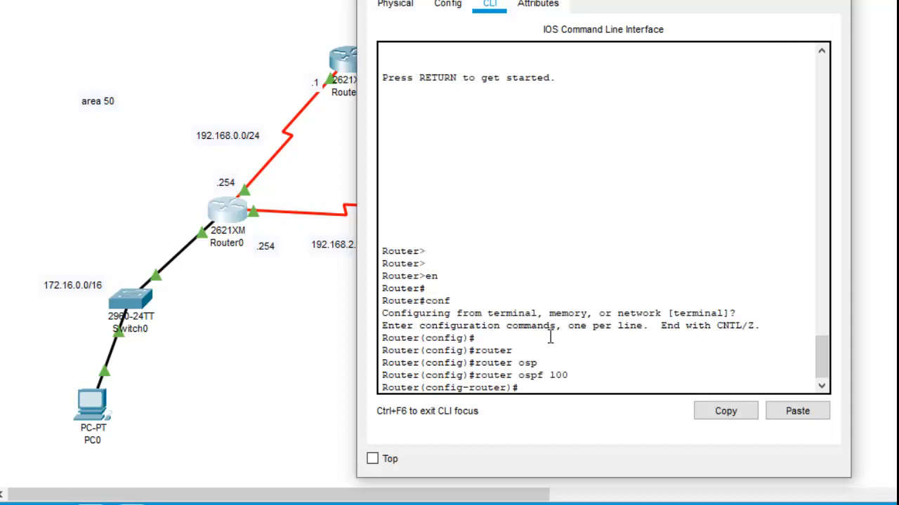
Step: Enable message-digest authentication for area 50 in Router0's OSPF process and close the router's window
{"action": "type", "text": "are"}
{"action": "key", "text": "Tab"}
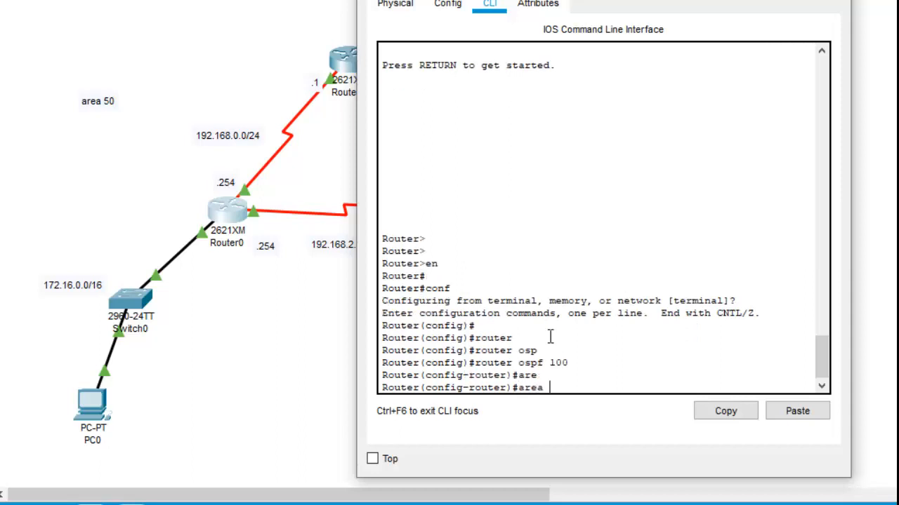
{"action": "type", "text": "50 m"}
{"action": "key", "text": "Tab"}
{"action": "key", "text": "BackSpace"}
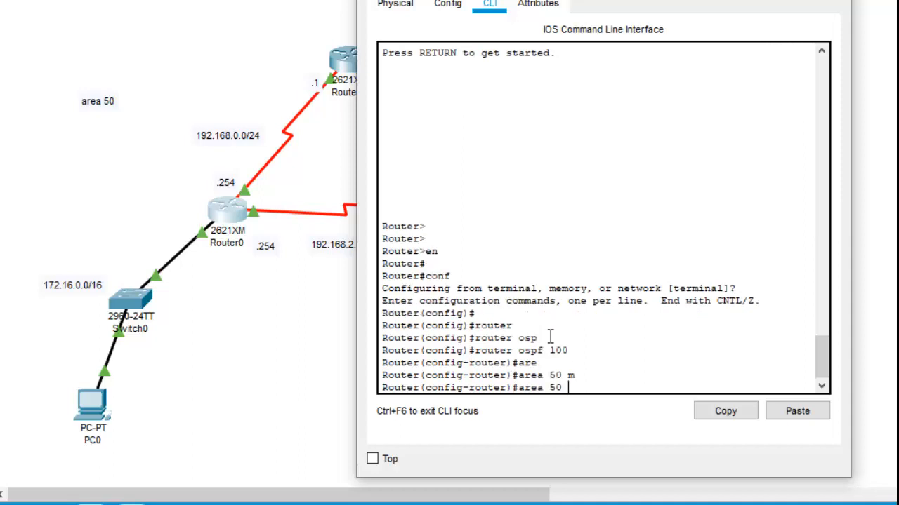
{"action": "type", "text": "aut"}
{"action": "key", "text": "Tab"}
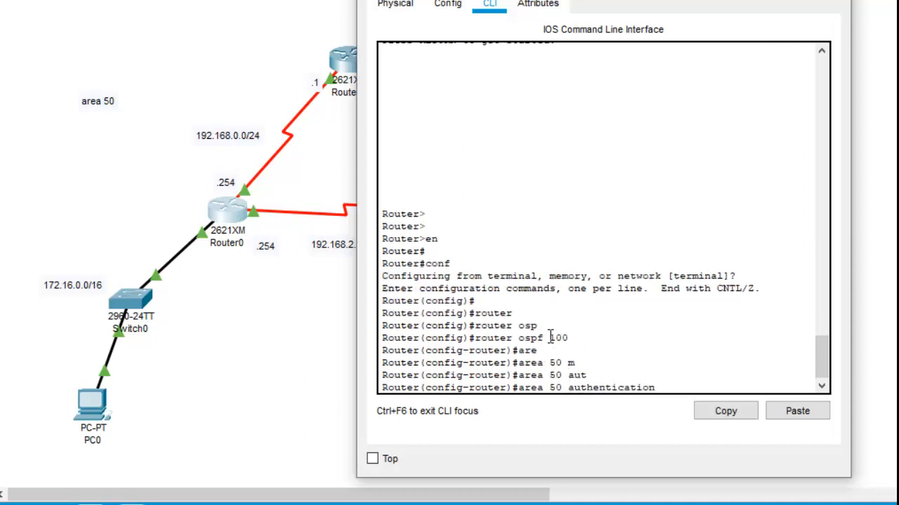
{"action": "type", "text": "me"}
{"action": "key", "text": "Tab"}
{"action": "key", "text": "Return"}
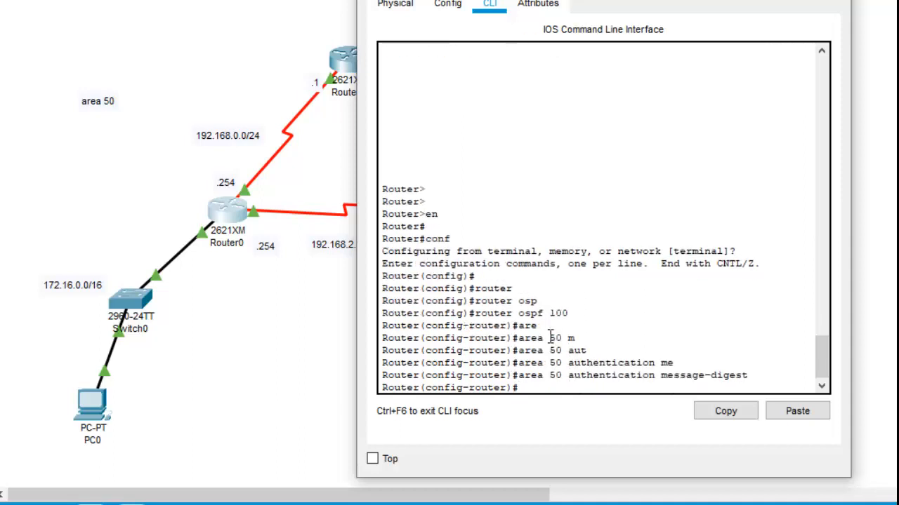
{"action": "left_click", "coordinate": [791, 7]}
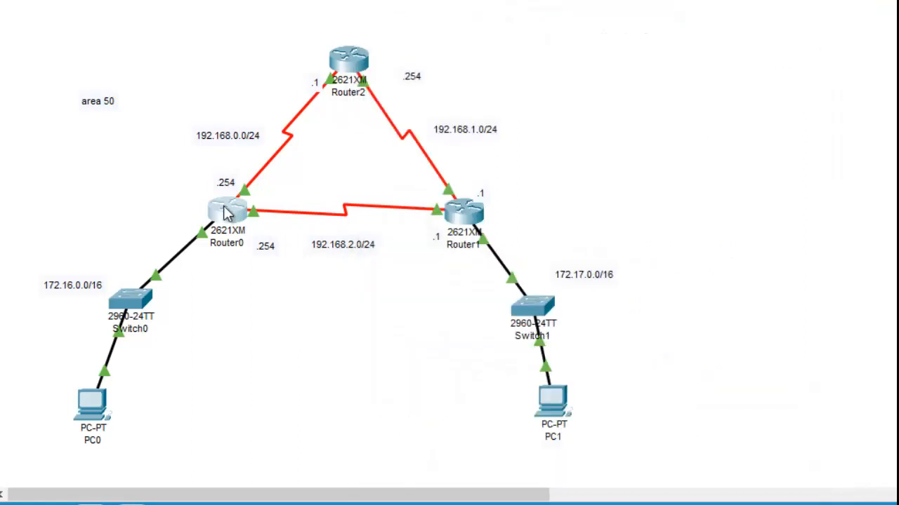
Step: Open Router2's command line and enter privileged mode
{"action": "left_click", "coordinate": [359, 57]}
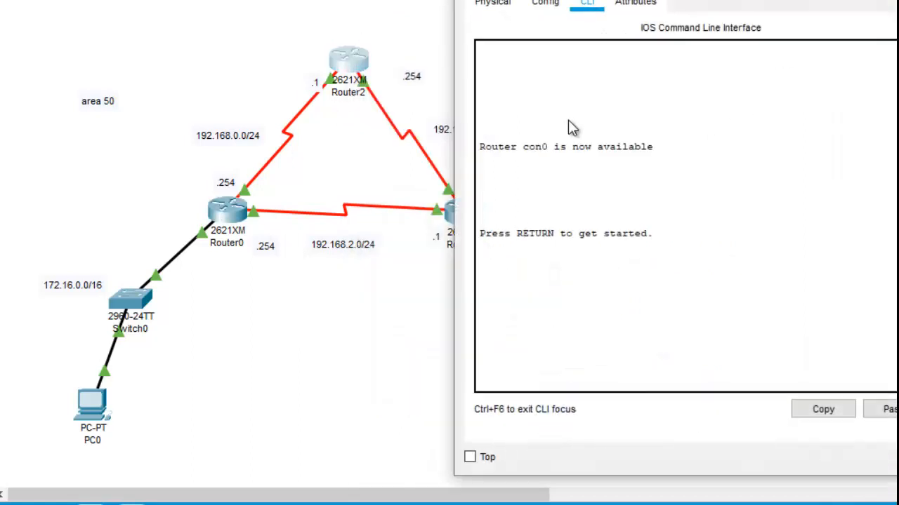
{"action": "left_click_drag", "start_coordinate": [597, 0], "coordinate": [536, 0]}
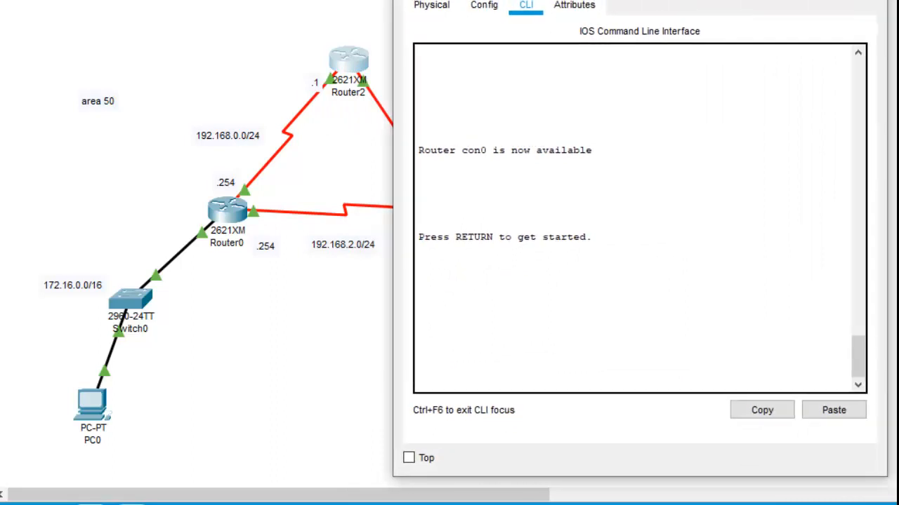
{"action": "left_click", "coordinate": [642, 251]}
{"action": "key", "text": "Return"}
{"action": "key", "text": "Return"}
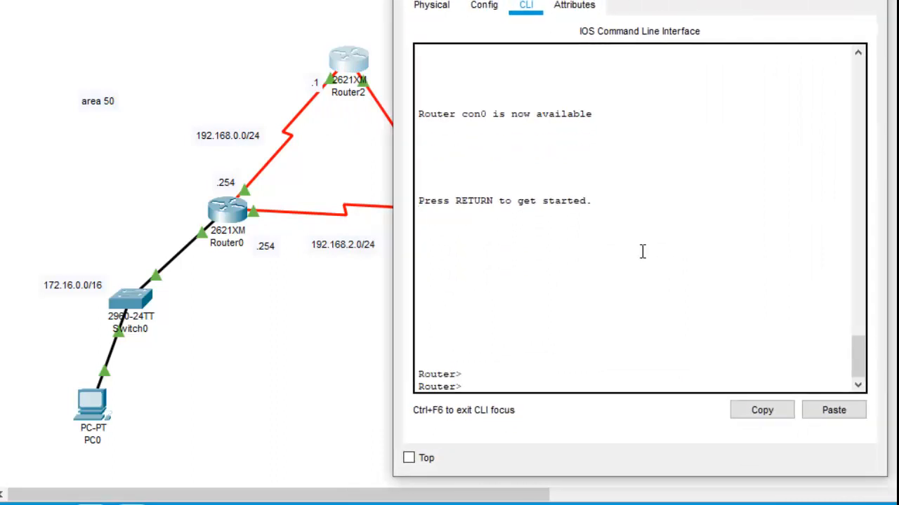
{"action": "type", "text": "en"}
{"action": "key", "text": "Return"}
{"action": "key", "text": "Return"}
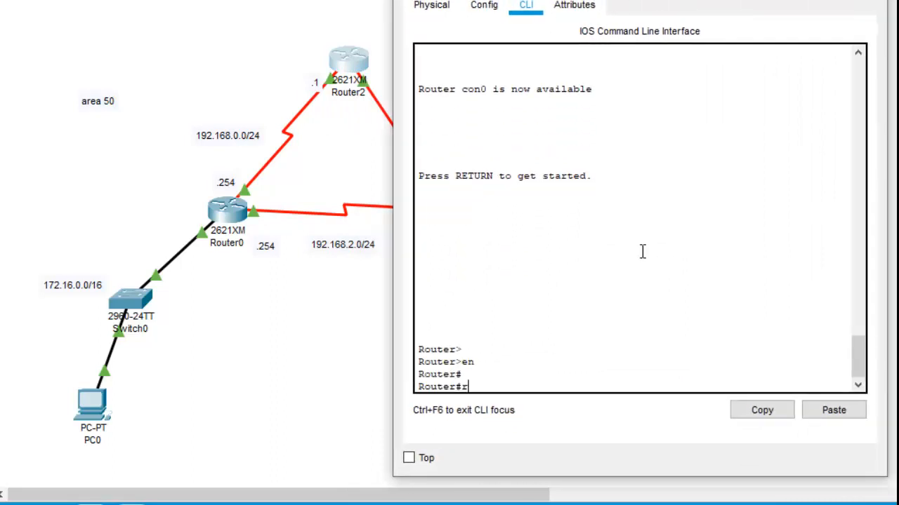
Step: Enter global configuration mode on Router2, configuring from the terminal
{"action": "type", "text": "conf"}
{"action": "key", "text": "Tab"}
{"action": "key", "text": "Return"}
{"action": "key", "text": "Return"}
{"action": "key", "text": "Return"}
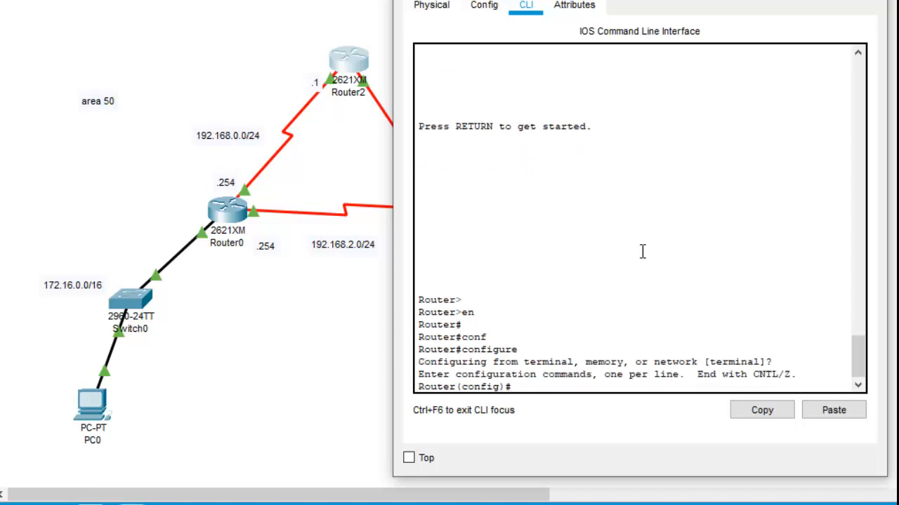
{"action": "type", "text": "ip"}
{"action": "key", "text": "BackSpace"}
{"action": "key", "text": "BackSpace"}
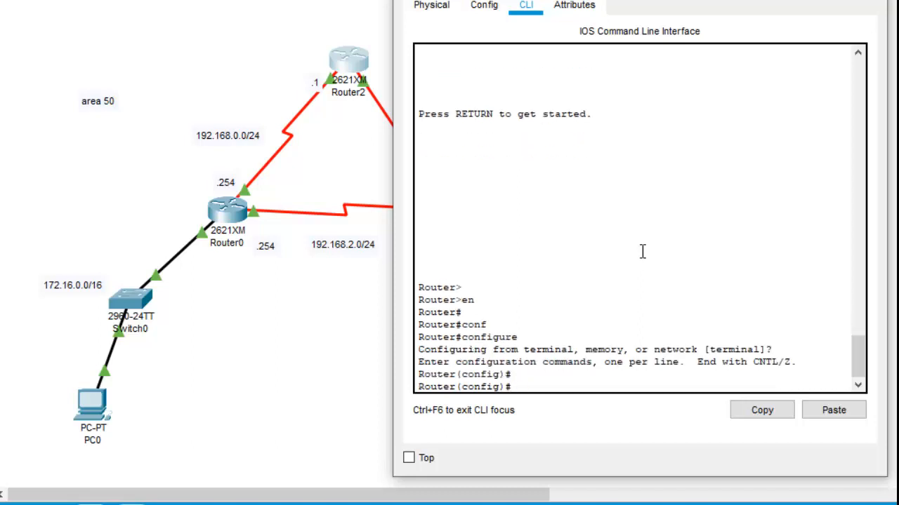
Step: Enter the OSPF 100 routing process configuration on Router2
{"action": "type", "text": "router"}
{"action": "key", "text": "Tab"}
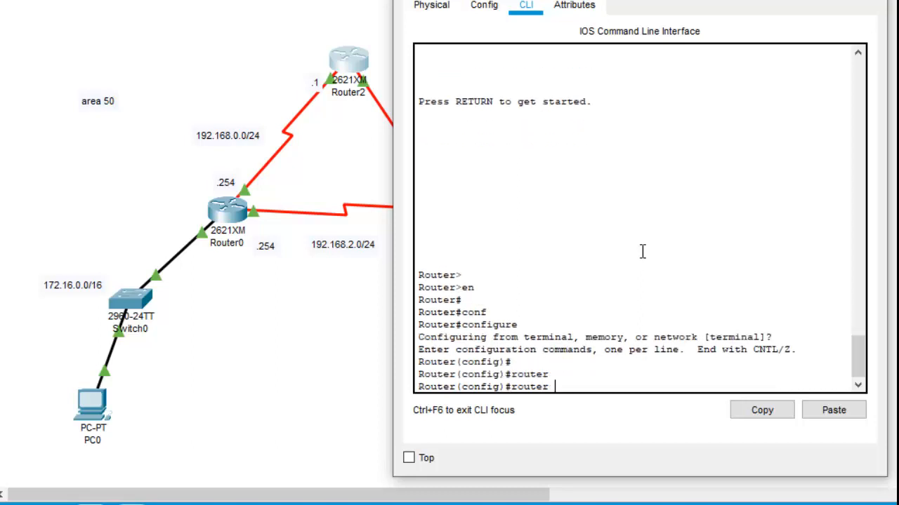
{"action": "type", "text": "os"}
{"action": "key", "text": "Tab"}
{"action": "type", "text": "100"}
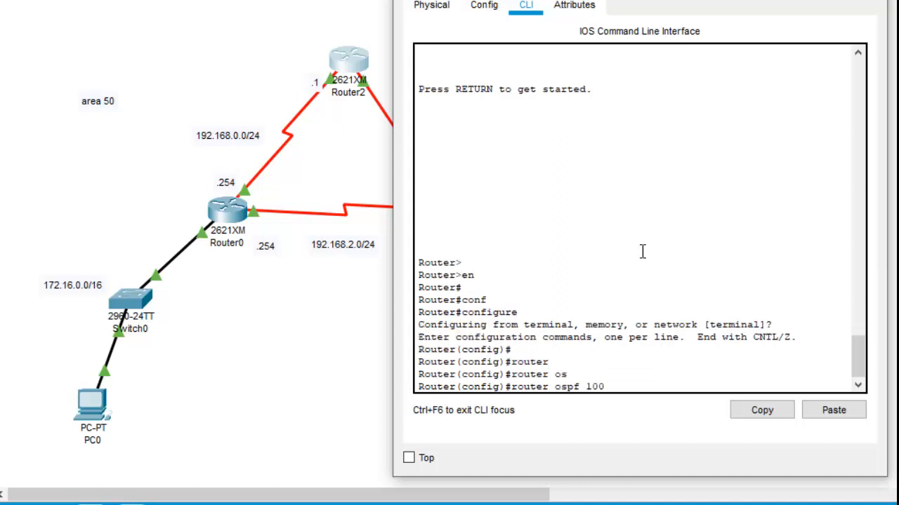
{"action": "key", "text": "Return"}
{"action": "type", "text": "ip os"}
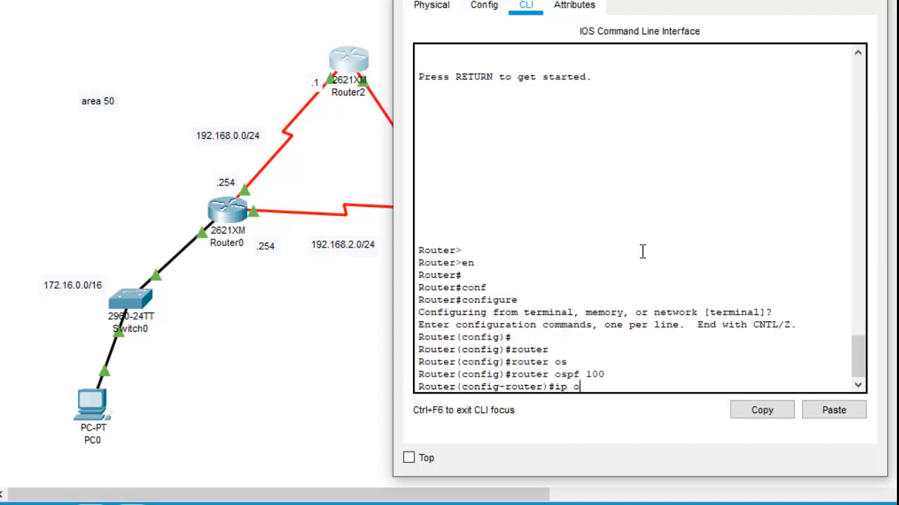
{"action": "key", "text": "Tab"}
{"action": "key", "text": "BackSpace"}
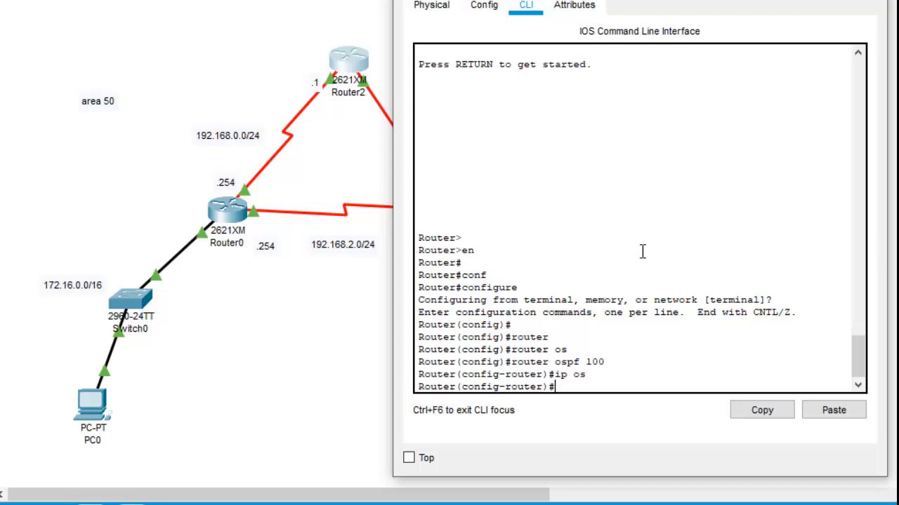
Step: Enable message-digest authentication for area 50 in Router2's OSPF process and close the router's window
{"action": "type", "text": "are"}
{"action": "key", "text": "Tab"}
{"action": "type", "text": "5"}
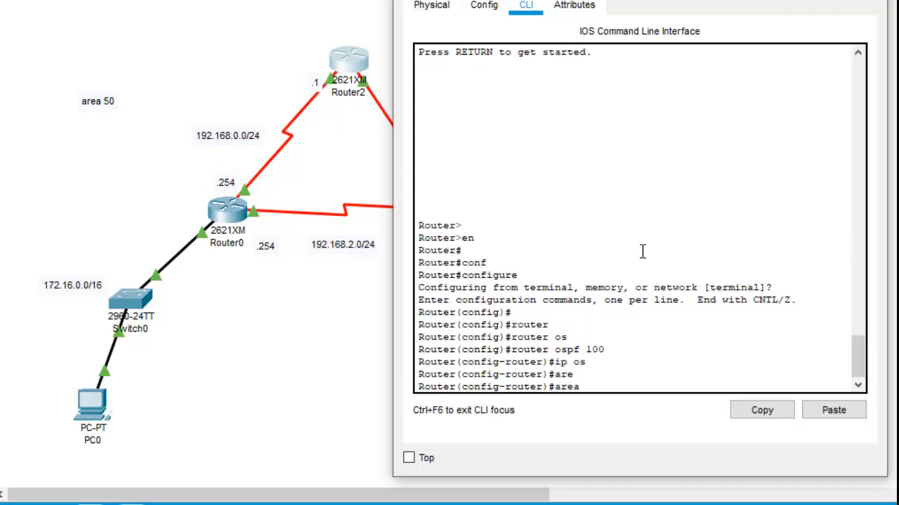
{"action": "type", "text": "0 au"}
{"action": "key", "text": "Tab"}
{"action": "type", "text": "me"}
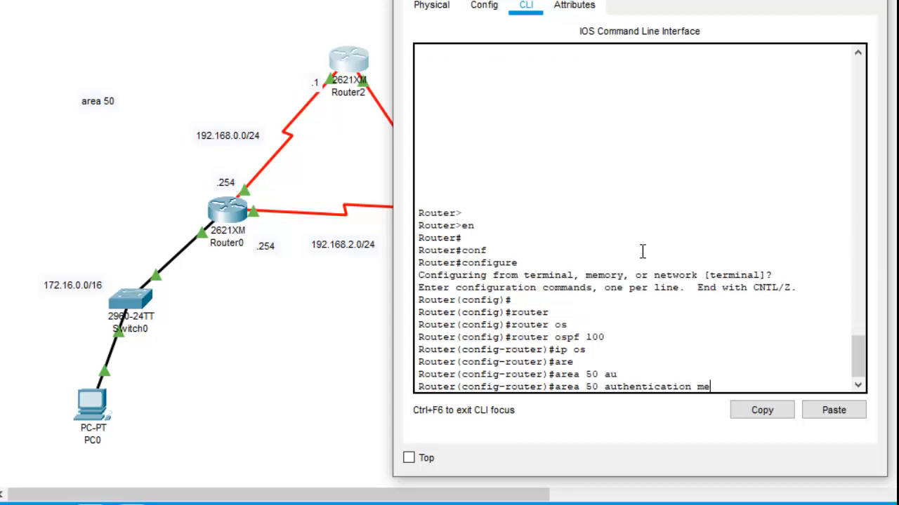
{"action": "key", "text": "Tab"}
{"action": "key", "text": "Return"}
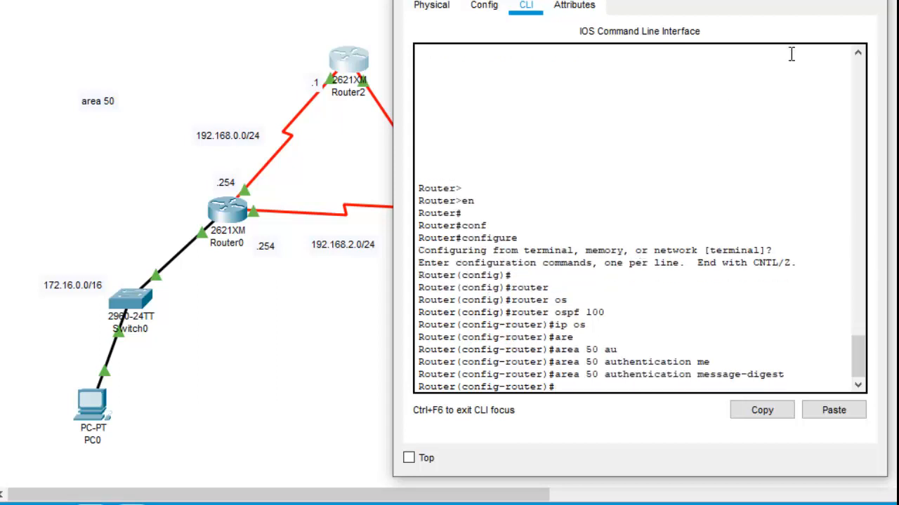
{"action": "left_click", "coordinate": [869, 0]}
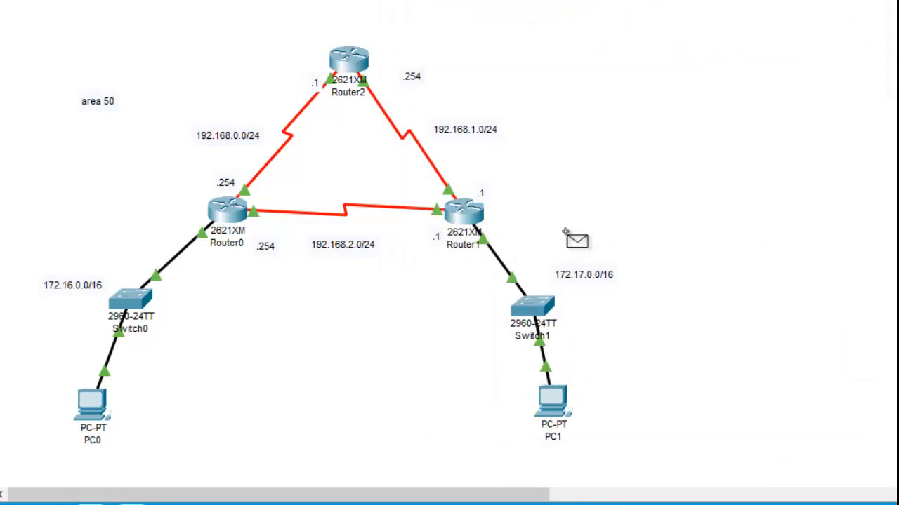
Step: Send a simple PDU from PC1 to PC0 to test connectivity across the routers
{"action": "left_click", "coordinate": [553, 397]}
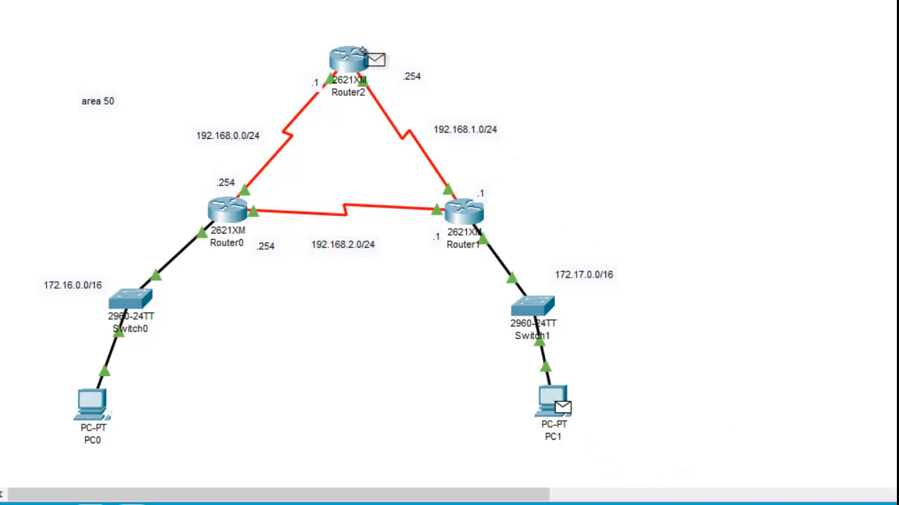
{"action": "left_click", "coordinate": [98, 407]}
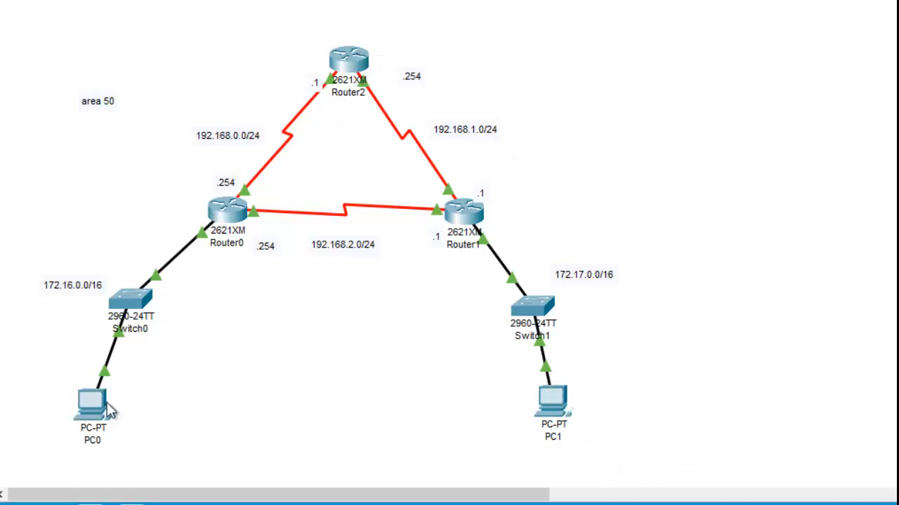